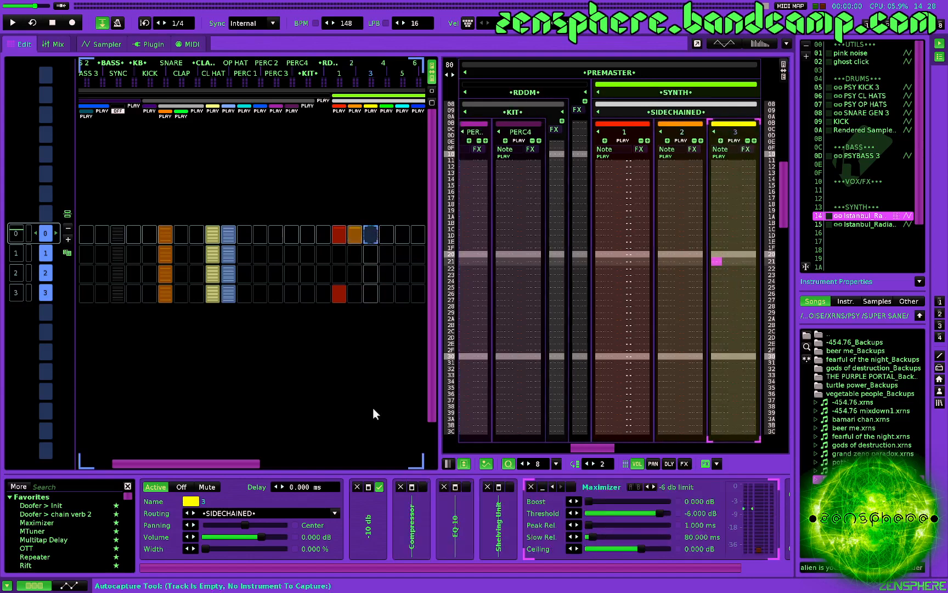
Step: Play the song from the first pattern, stop it in the second, and look over the pattern matrix tracks
{"action": "key", "text": "space"}
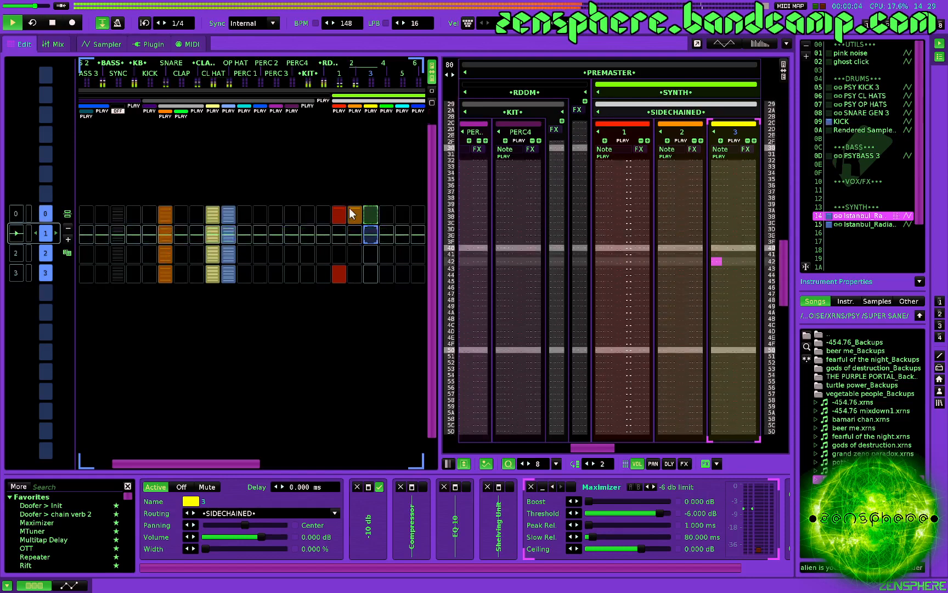
{"action": "key", "text": "space"}
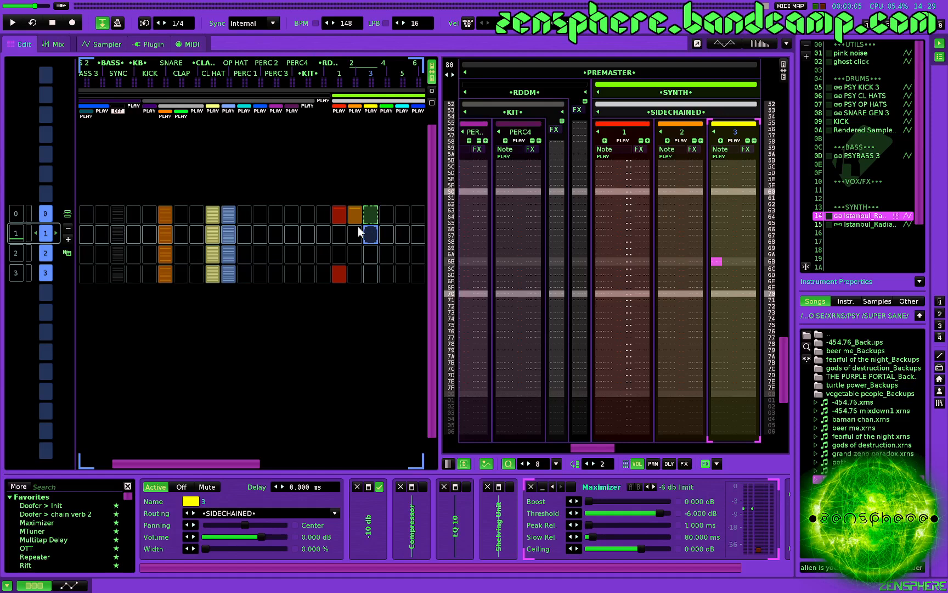
{"action": "scroll", "coordinate": [263, 265], "scroll_direction": "left", "scroll_amount": 2}
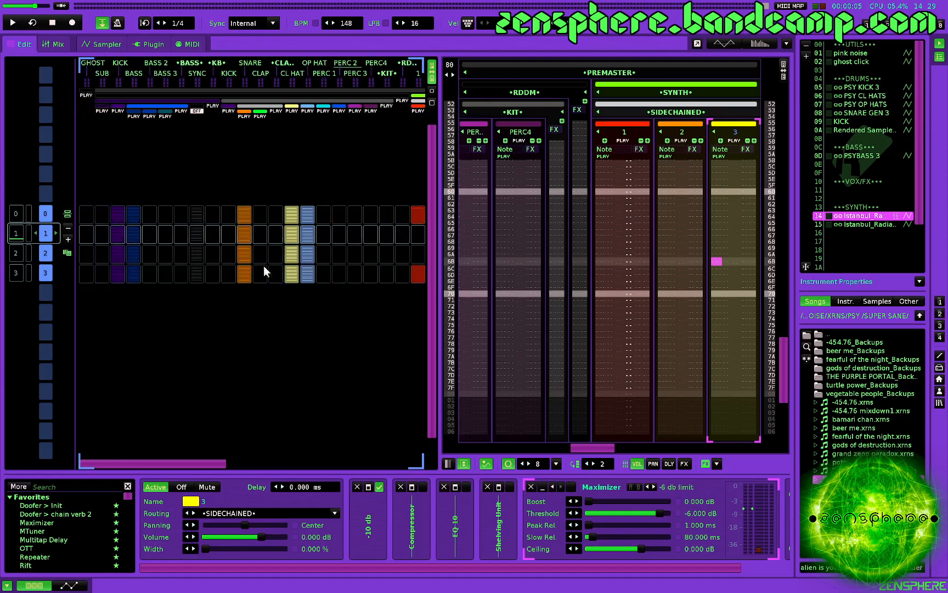
{"action": "scroll", "coordinate": [264, 266], "scroll_direction": "right", "scroll_amount": 3}
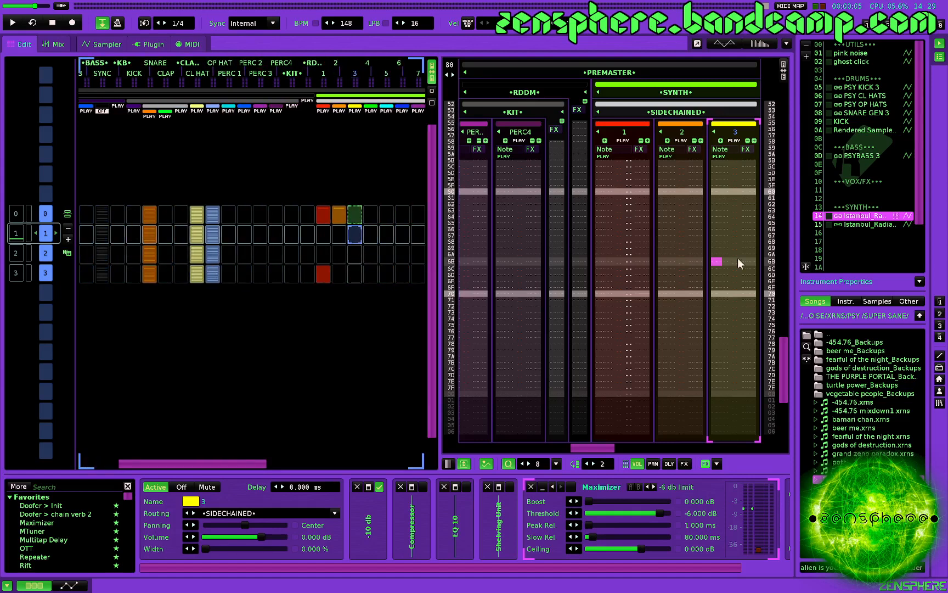
Step: Open the empty instrument slot 16 in the sampler's waveform editor
{"action": "double_click", "coordinate": [867, 232]}
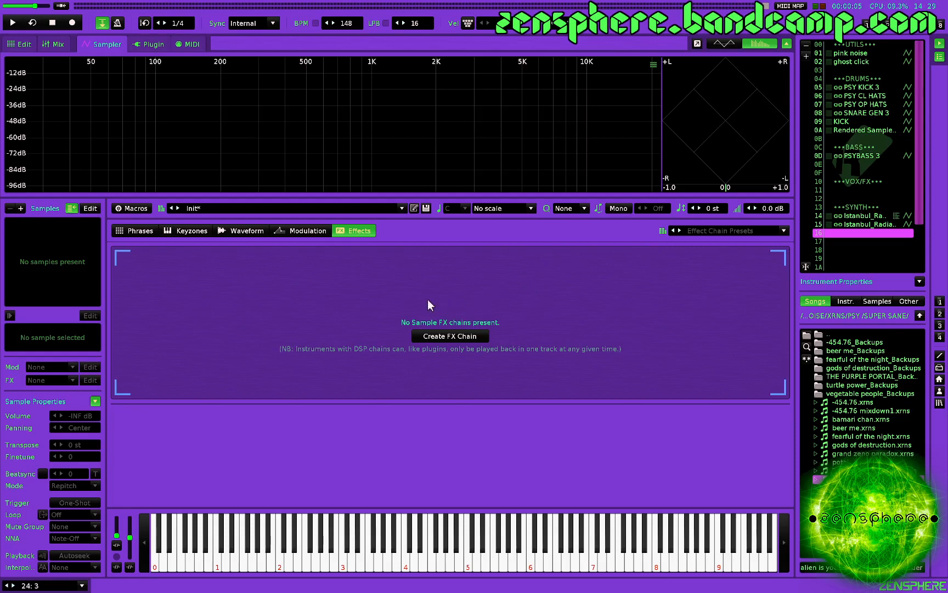
{"action": "left_click", "coordinate": [237, 234]}
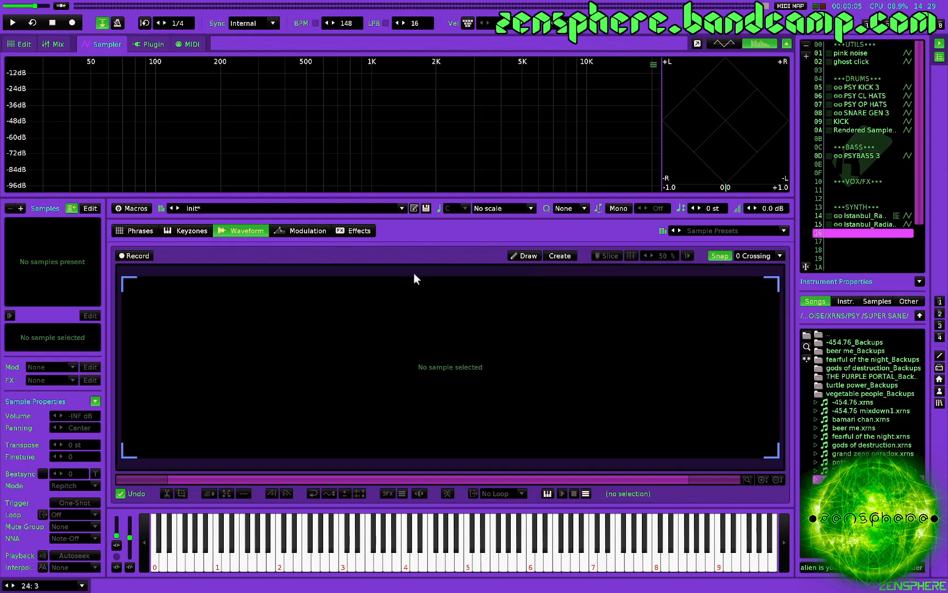
Step: Switch to Firefox and look up the sample count for F1 in the Delay–Pitch Conversions table
{"action": "key", "text": "super+Tab"}
{"action": "key", "text": "super+Tab"}
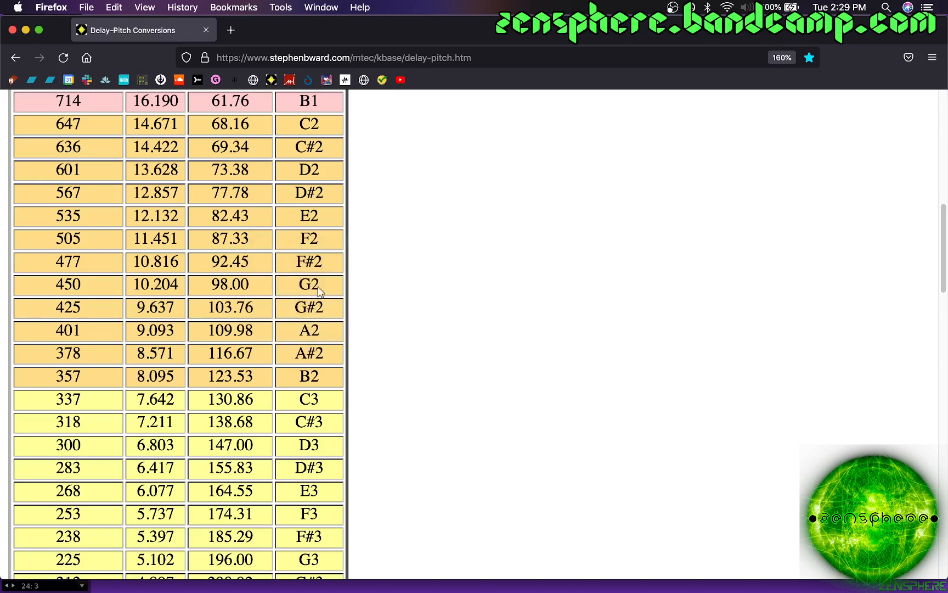
{"action": "scroll", "coordinate": [212, 327], "scroll_direction": "up", "scroll_amount": 10}
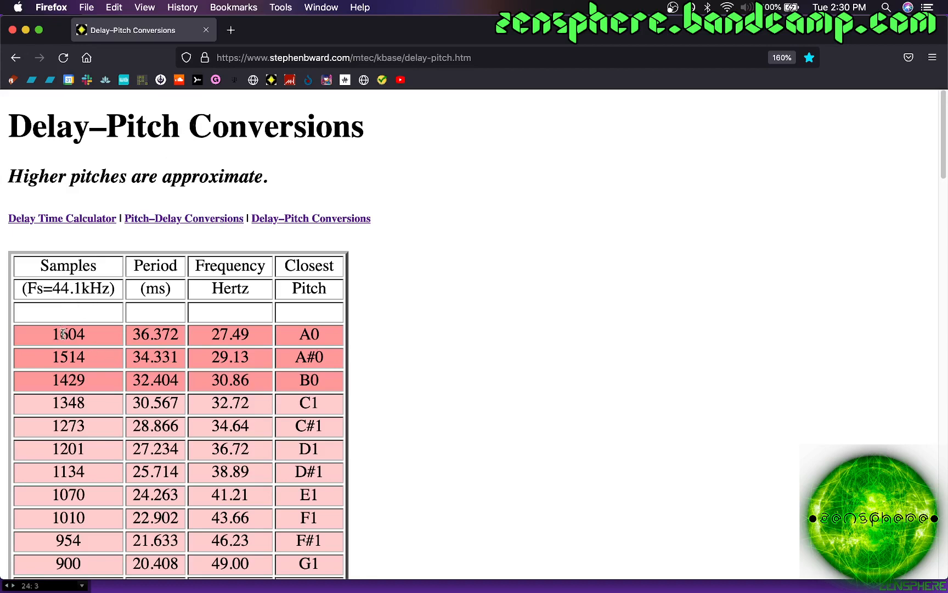
{"action": "scroll", "coordinate": [64, 333], "scroll_direction": "down", "scroll_amount": 5}
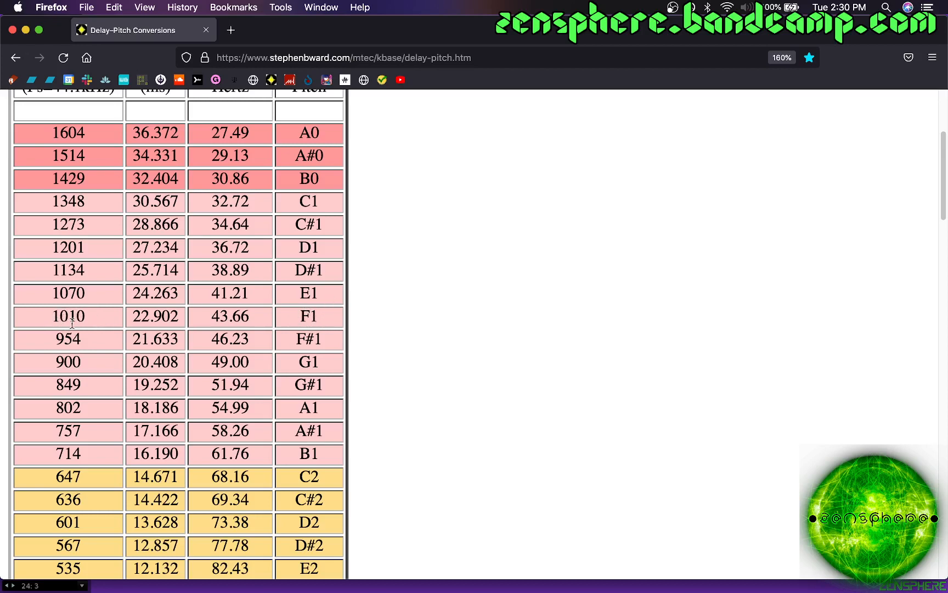
{"action": "scroll", "coordinate": [64, 321], "scroll_direction": "up", "scroll_amount": 3}
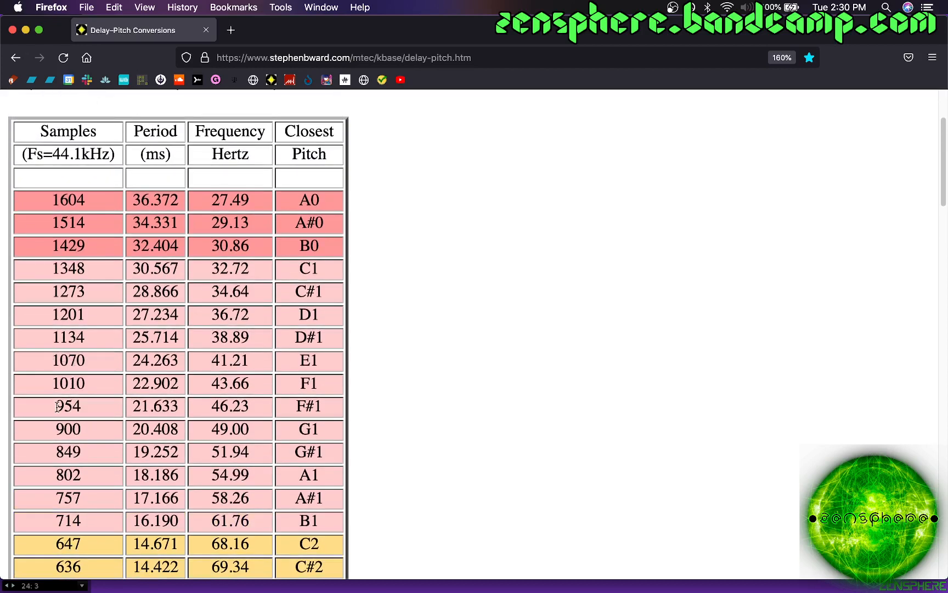
Step: Switch back to Renoise and create a new stereo sample with a length of 1010 samples
{"action": "key", "text": "super+Tab"}
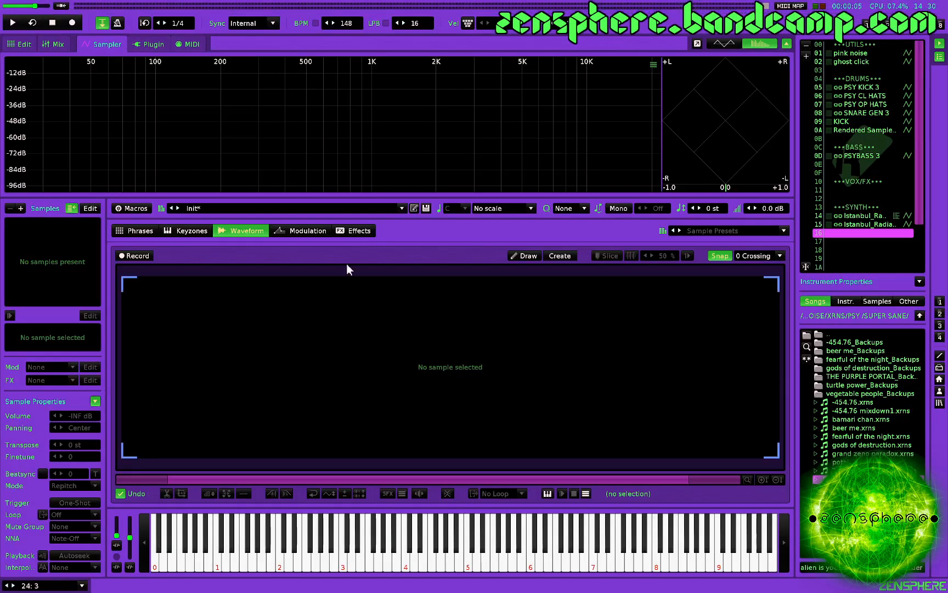
{"action": "left_click", "coordinate": [565, 256]}
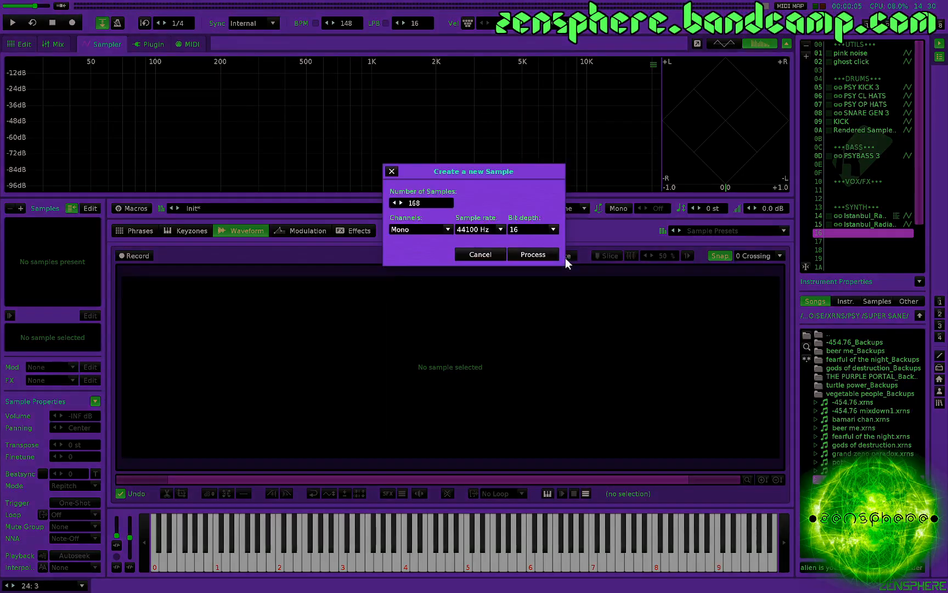
{"action": "double_click", "coordinate": [428, 203]}
{"action": "type", "text": "1010"}
{"action": "left_click", "coordinate": [425, 229]}
{"action": "left_click", "coordinate": [411, 252]}
{"action": "left_click", "coordinate": [534, 257]}
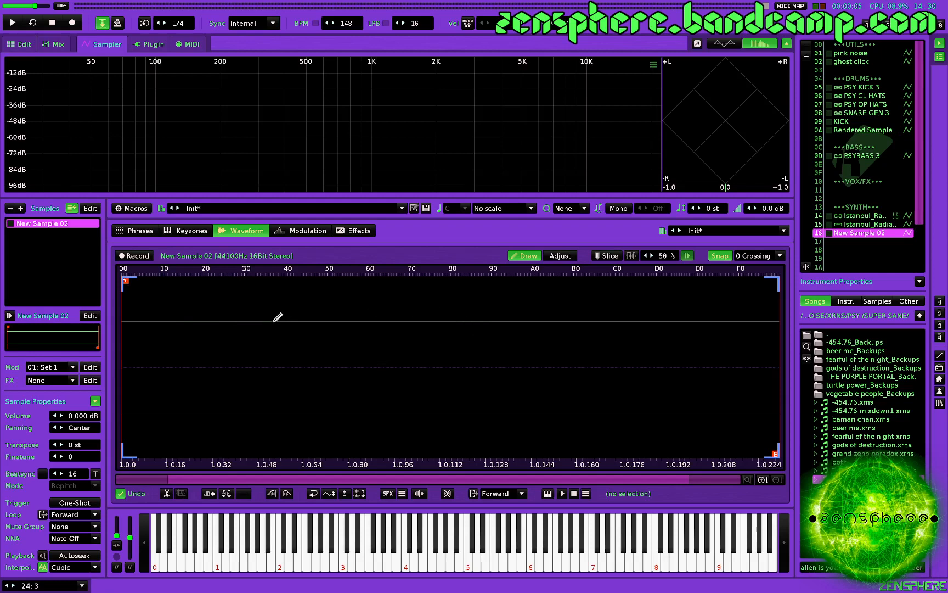
Step: Draw irregular square-like pulses freehand above and below the centre line across both channels of the new sample
{"action": "mouse_move", "coordinate": [141, 291]}
{"action": "left_mouse_down"}
{"action": "mouse_move", "coordinate": [202, 303]}
{"action": "mouse_move", "coordinate": [214, 343]}
{"action": "mouse_move", "coordinate": [302, 347]}
{"action": "mouse_move", "coordinate": [388, 340]}
{"action": "mouse_move", "coordinate": [445, 277]}
{"action": "mouse_move", "coordinate": [565, 310]}
{"action": "mouse_move", "coordinate": [482, 343]}
{"action": "mouse_move", "coordinate": [652, 335]}
{"action": "mouse_move", "coordinate": [663, 321]}
{"action": "mouse_move", "coordinate": [710, 329]}
{"action": "mouse_move", "coordinate": [774, 321]}
{"action": "mouse_move", "coordinate": [735, 358]}
{"action": "mouse_move", "coordinate": [627, 347]}
{"action": "mouse_move", "coordinate": [403, 349]}
{"action": "mouse_move", "coordinate": [351, 343]}
{"action": "mouse_move", "coordinate": [306, 301]}
{"action": "mouse_move", "coordinate": [316, 289]}
{"action": "mouse_move", "coordinate": [344, 289]}
{"action": "left_mouse_up"}
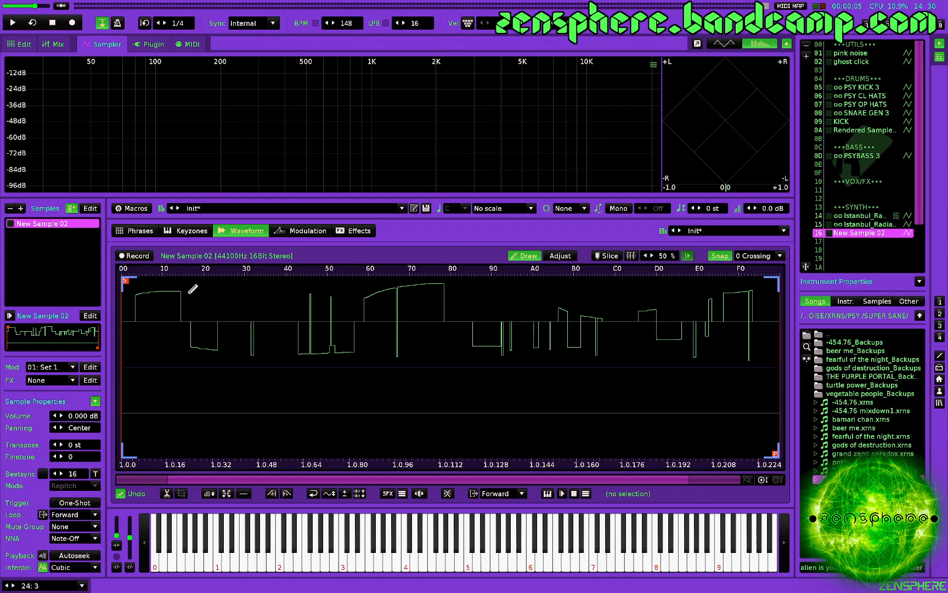
{"action": "left_click_drag", "start_coordinate": [176, 310], "coordinate": [163, 338]}
{"action": "mouse_move", "coordinate": [141, 396]}
{"action": "left_mouse_down"}
{"action": "mouse_move", "coordinate": [180, 392]}
{"action": "mouse_move", "coordinate": [231, 431]}
{"action": "mouse_move", "coordinate": [379, 424]}
{"action": "mouse_move", "coordinate": [287, 392]}
{"action": "mouse_move", "coordinate": [409, 381]}
{"action": "left_mouse_up"}
{"action": "left_click_drag", "start_coordinate": [399, 447], "coordinate": [365, 444]}
{"action": "left_click_drag", "start_coordinate": [509, 433], "coordinate": [584, 434]}
{"action": "left_click_drag", "start_coordinate": [499, 387], "coordinate": [496, 386]}
{"action": "left_click_drag", "start_coordinate": [523, 387], "coordinate": [521, 387]}
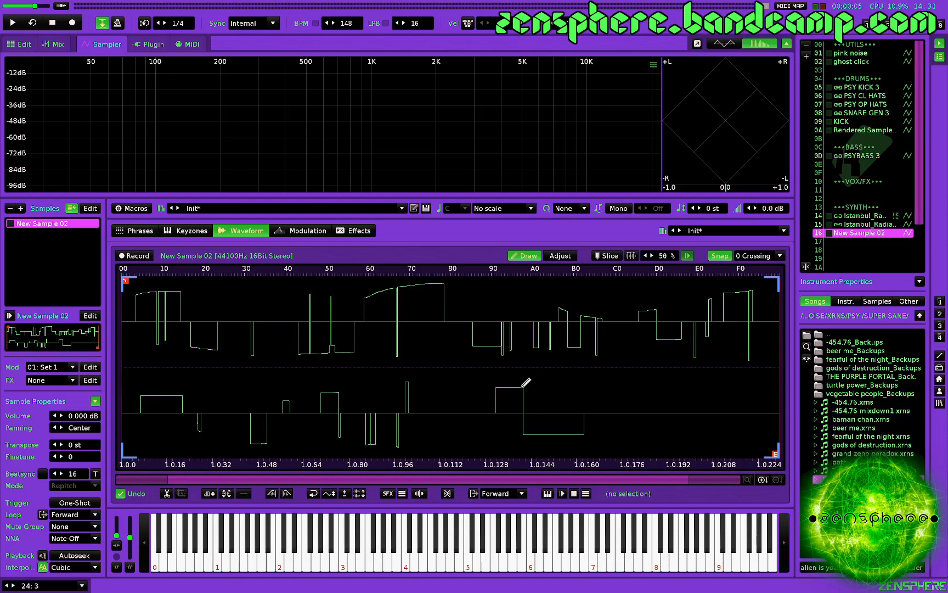
{"action": "left_click_drag", "start_coordinate": [446, 396], "coordinate": [444, 397]}
{"action": "left_click_drag", "start_coordinate": [499, 433], "coordinate": [522, 436]}
{"action": "mouse_move", "coordinate": [596, 379]}
{"action": "left_mouse_down"}
{"action": "mouse_move", "coordinate": [629, 403]}
{"action": "mouse_move", "coordinate": [643, 436]}
{"action": "left_mouse_up"}
{"action": "left_click_drag", "start_coordinate": [679, 406], "coordinate": [761, 378]}
{"action": "left_click_drag", "start_coordinate": [755, 440], "coordinate": [684, 430]}
{"action": "left_click_drag", "start_coordinate": [694, 390], "coordinate": [709, 380]}
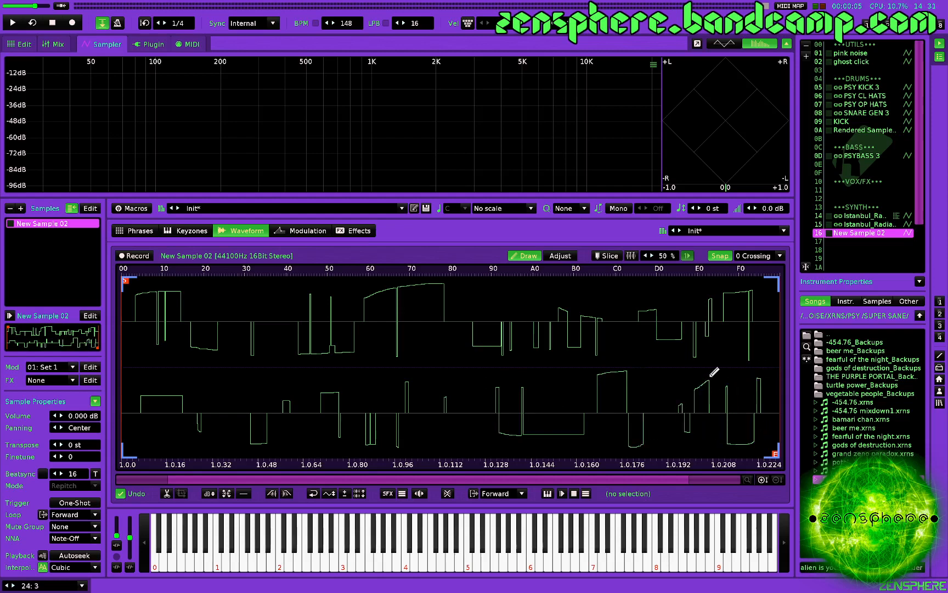
Step: Audition the hand-drawn waveform by playing a few notes with it
{"action": "key", "text": "q"}
{"action": "key", "text": "z"}
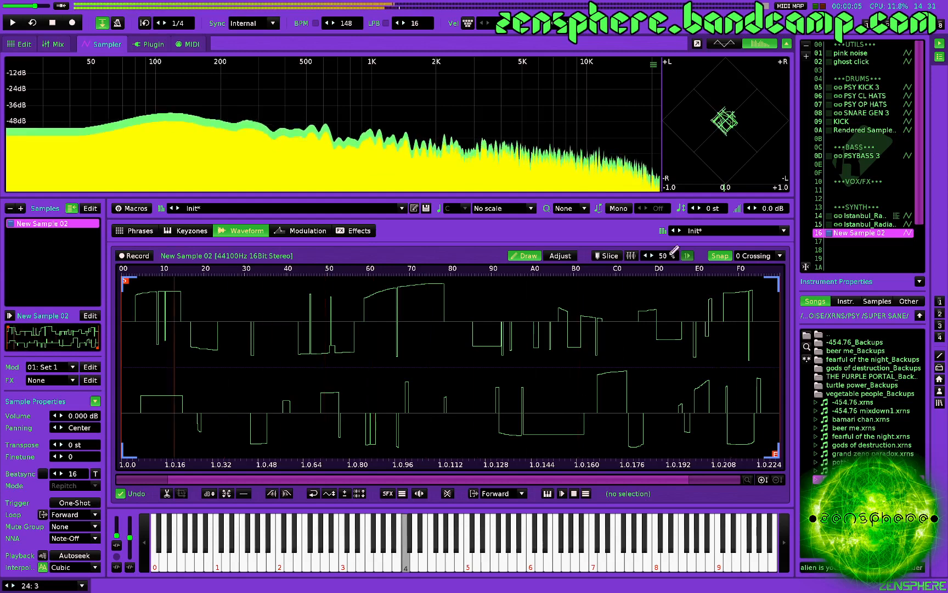
{"action": "key", "text": "z"}
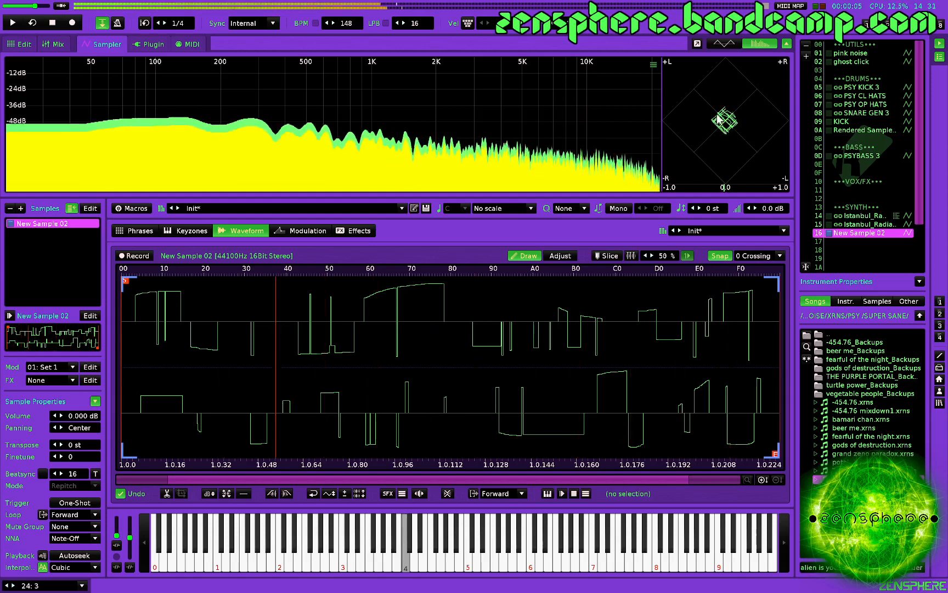
{"action": "key", "text": "z"}
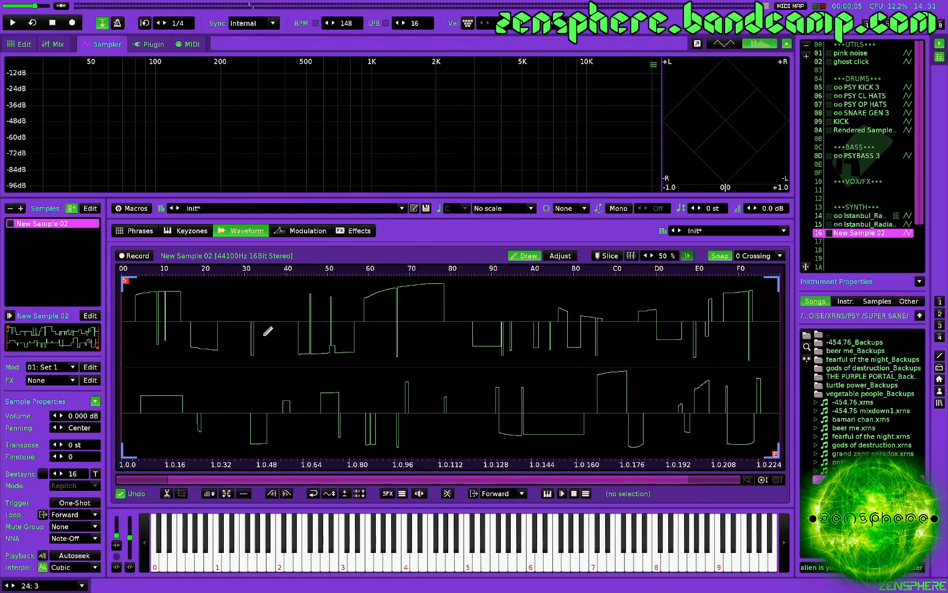
Step: Leave waveform drawing mode and maximize the entire left channel, as well as the entire right channel
{"action": "left_click", "coordinate": [521, 256]}
{"action": "double_click", "coordinate": [131, 294]}
{"action": "key", "text": "ctrl+m"}
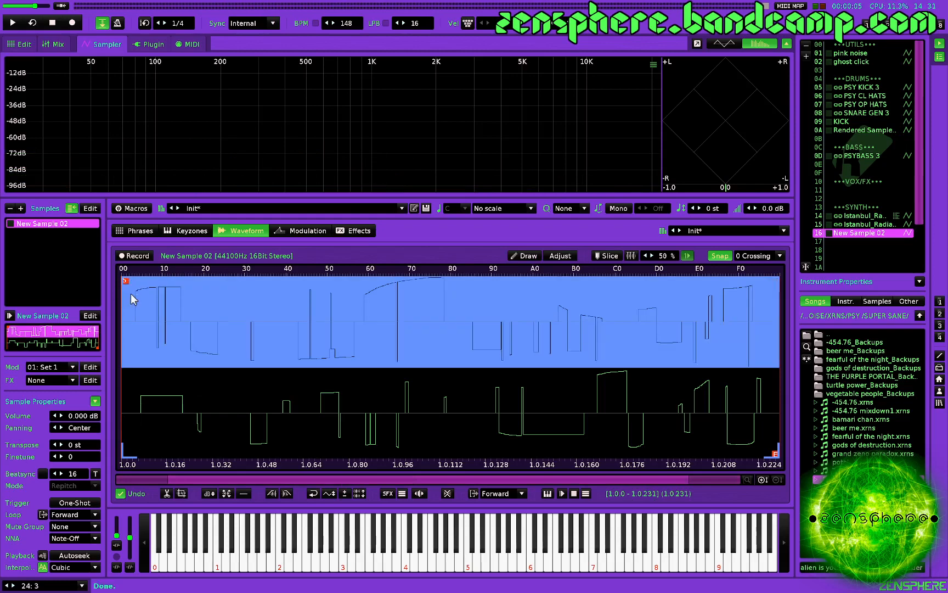
{"action": "double_click", "coordinate": [132, 444]}
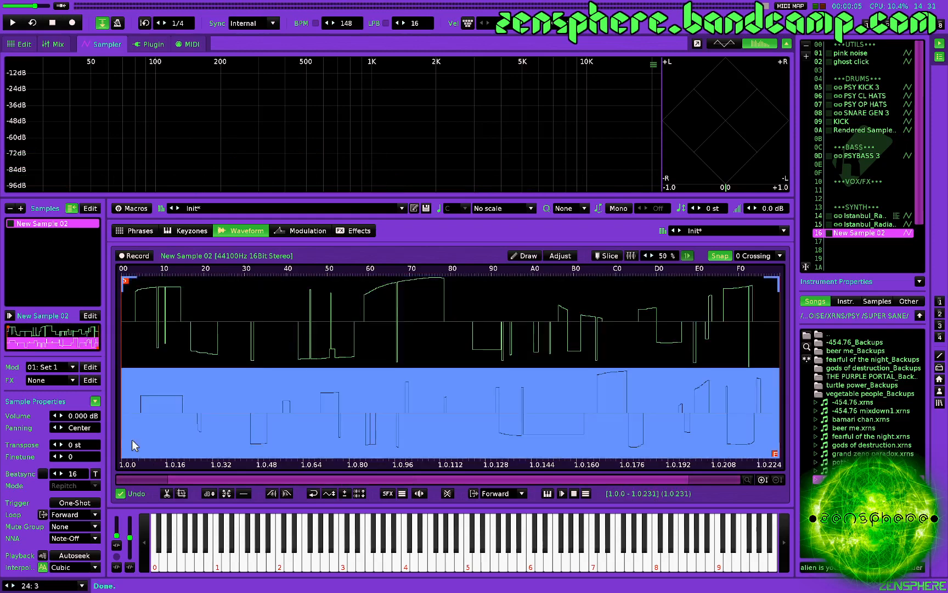
{"action": "key", "text": "ctrl+m"}
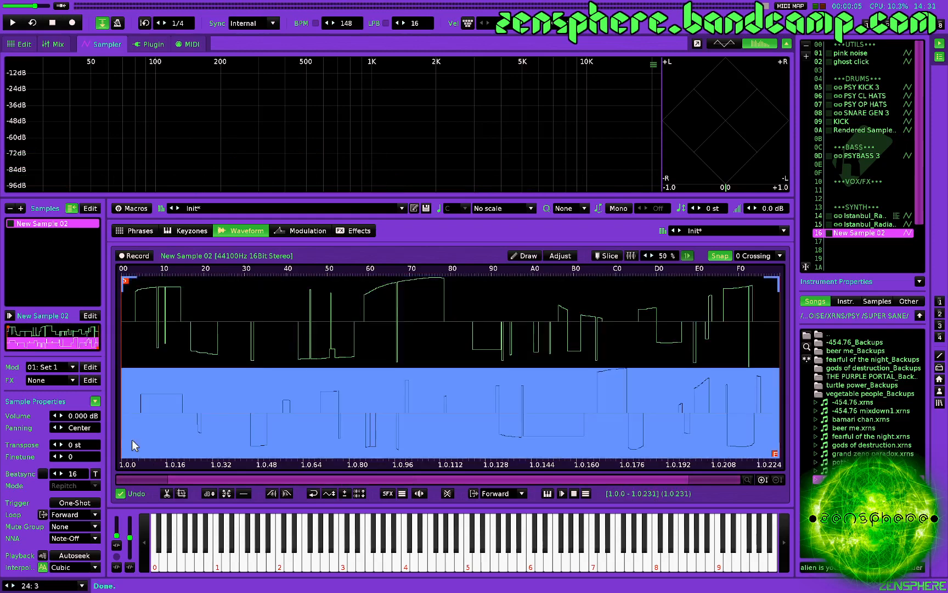
Step: Maximize individual sections of the right channel separately, including the ranges 1.0.3–1.0.31 and 1.0.130–1.0.162
{"action": "left_click", "coordinate": [192, 406]}
{"action": "left_click_drag", "start_coordinate": [211, 434], "coordinate": [132, 442]}
{"action": "key", "text": "ctrl+m"}
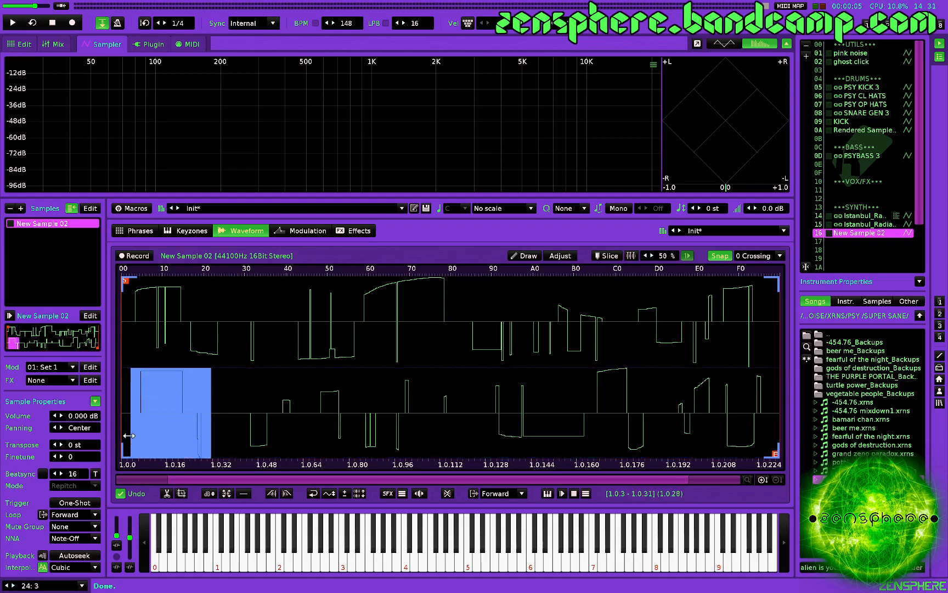
{"action": "left_click_drag", "start_coordinate": [245, 439], "coordinate": [562, 442]}
{"action": "key", "text": "ctrl+m"}
{"action": "key", "text": "ctrl+m"}
{"action": "key", "text": "ctrl+m"}
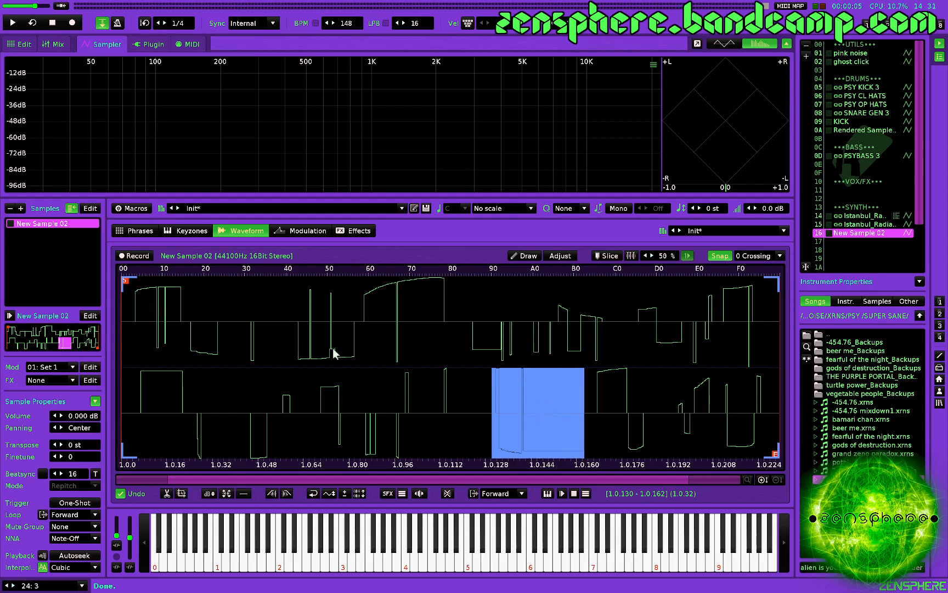
Step: Maximize the quieter left-channel sections 1.0.119–1.0.174 and 1.0.178–1.0.198 separately, and clear the selection
{"action": "left_click", "coordinate": [277, 322]}
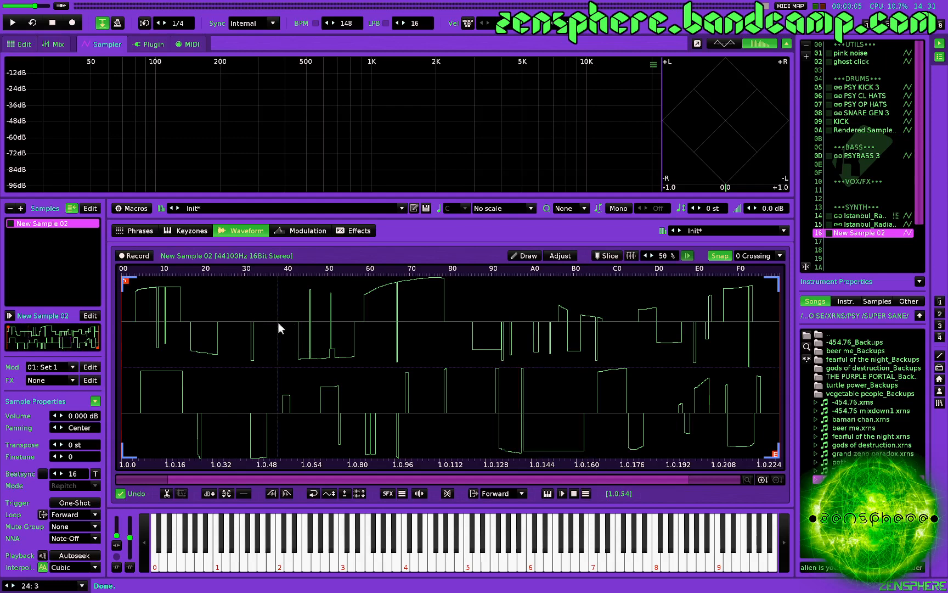
{"action": "left_click_drag", "start_coordinate": [462, 320], "coordinate": [616, 324]}
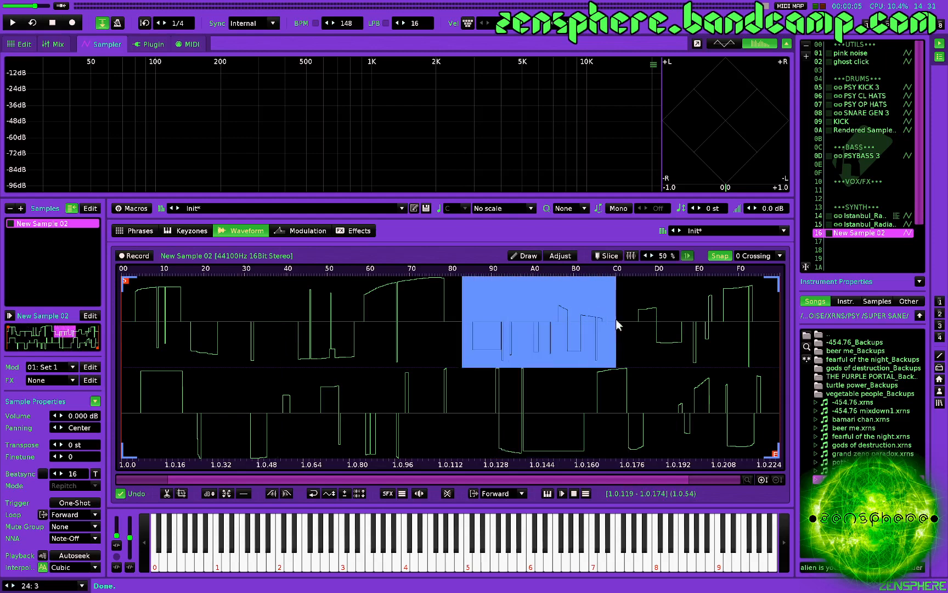
{"action": "key", "text": "ctrl+m"}
{"action": "left_click", "coordinate": [608, 311]}
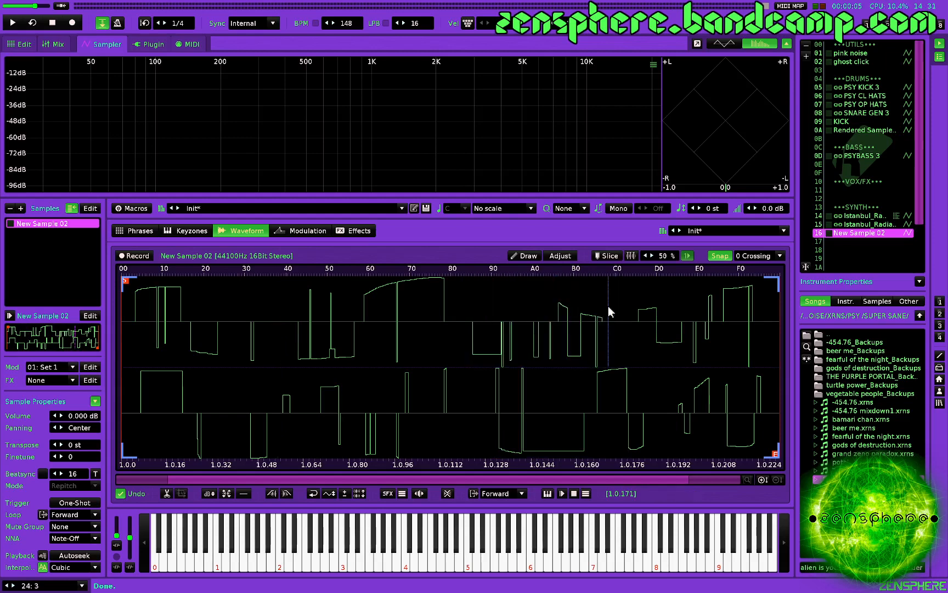
{"action": "left_click_drag", "start_coordinate": [556, 318], "coordinate": [560, 317]}
{"action": "left_click", "coordinate": [632, 339]}
{"action": "left_click_drag", "start_coordinate": [685, 335], "coordinate": [629, 300]}
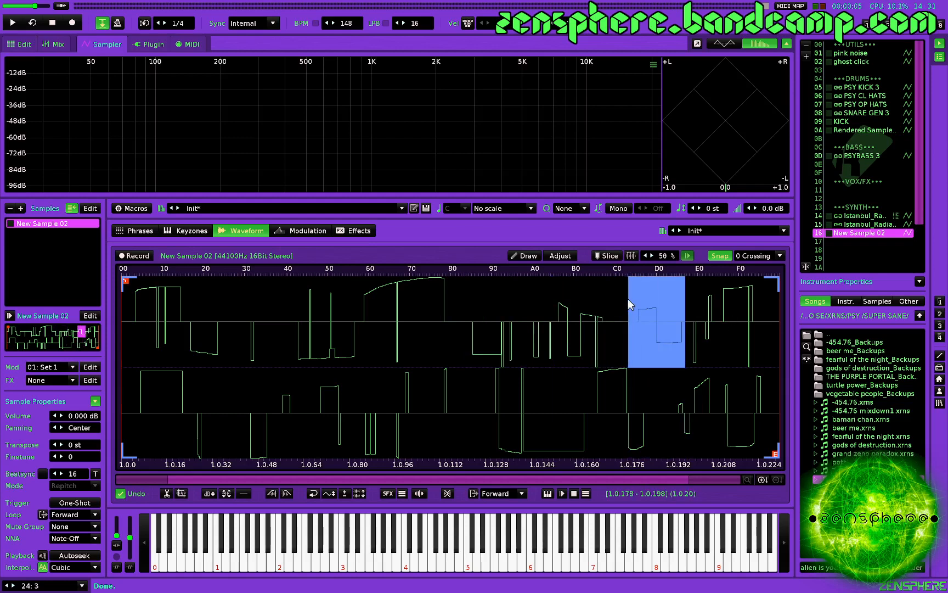
{"action": "key", "text": "ctrl+m"}
{"action": "left_click", "coordinate": [608, 291]}
Step: Audition the maximized waveform at a low and a higher note
{"action": "key", "text": "z"}
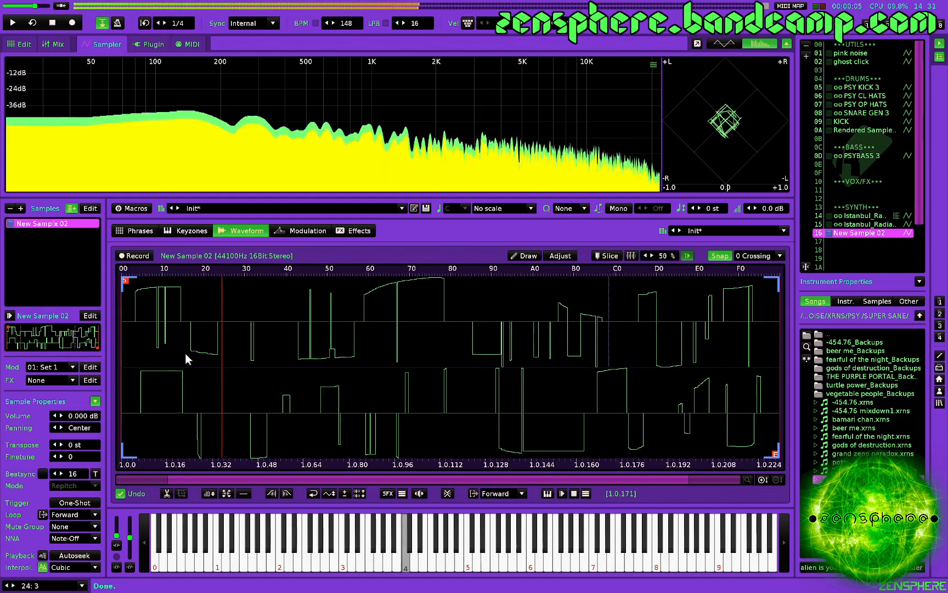
{"action": "key", "text": "q"}
{"action": "key", "text": "z"}
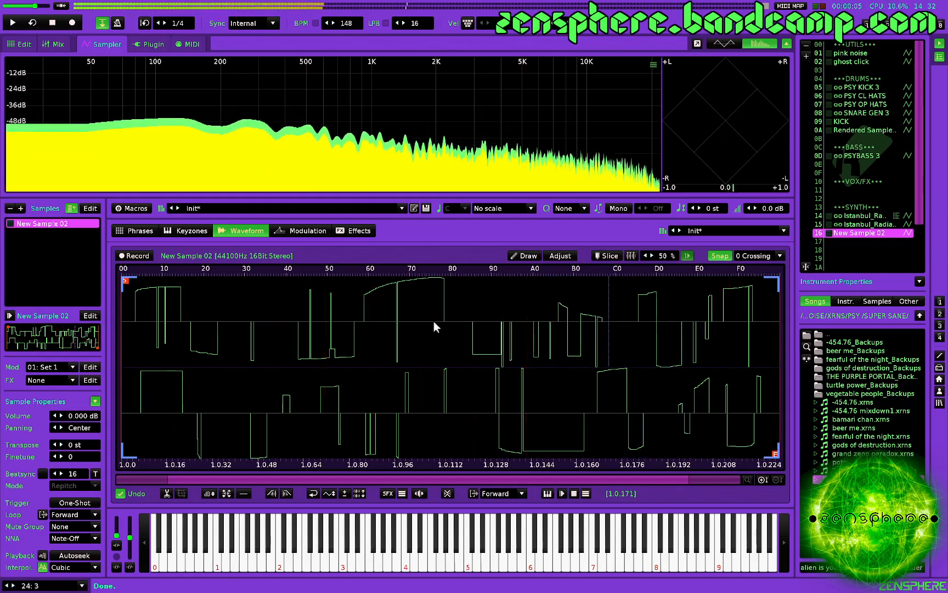
Step: Silence several short ranges in both channels, including 1.0.39–1.0.58, 1.0.97–1.0.123 and 1.0.199–1.0.211, and audition the waveform
{"action": "left_click_drag", "start_coordinate": [235, 362], "coordinate": [288, 373]}
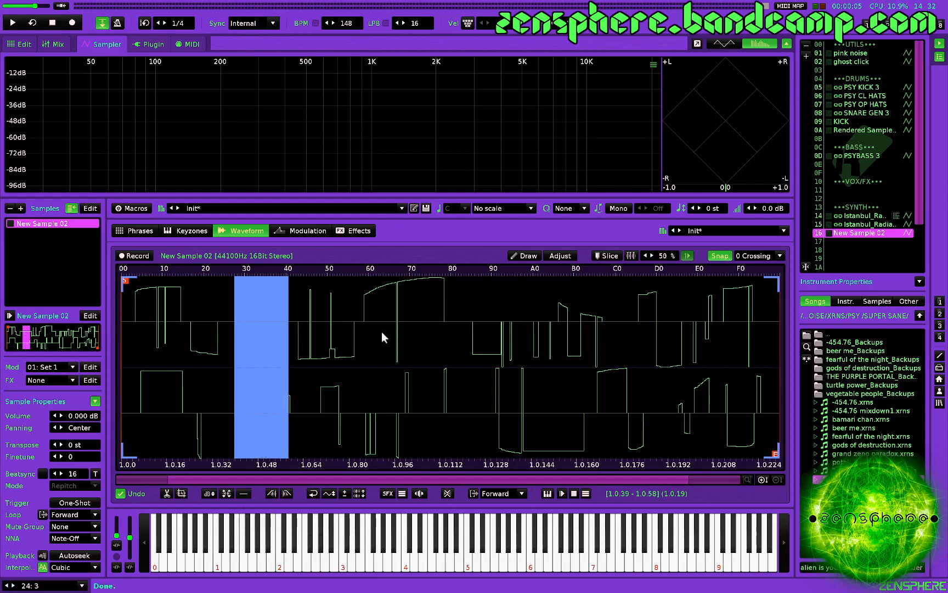
{"action": "left_click_drag", "start_coordinate": [411, 380], "coordinate": [478, 382]}
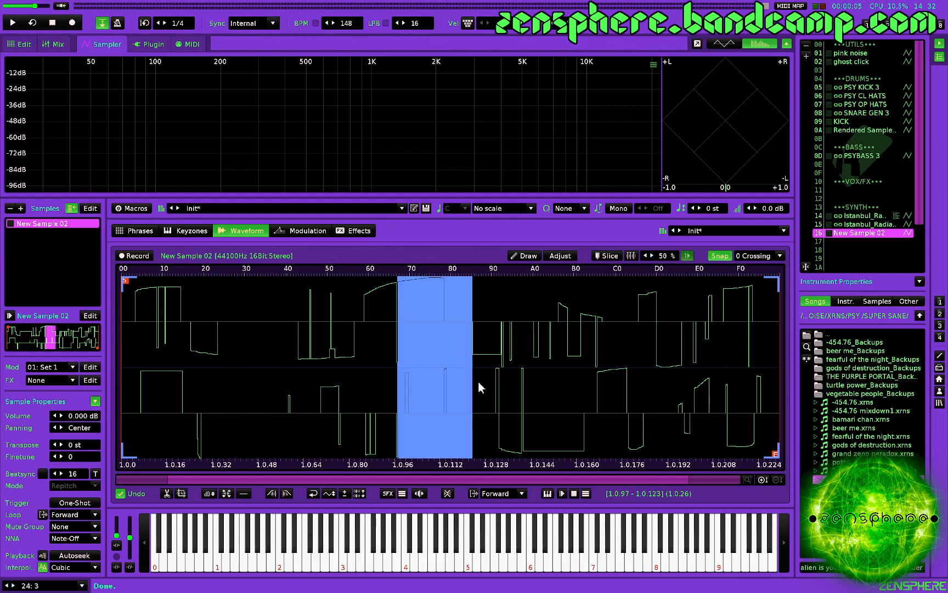
{"action": "left_click_drag", "start_coordinate": [596, 380], "coordinate": [546, 384]}
{"action": "left_click_drag", "start_coordinate": [689, 373], "coordinate": [724, 374]}
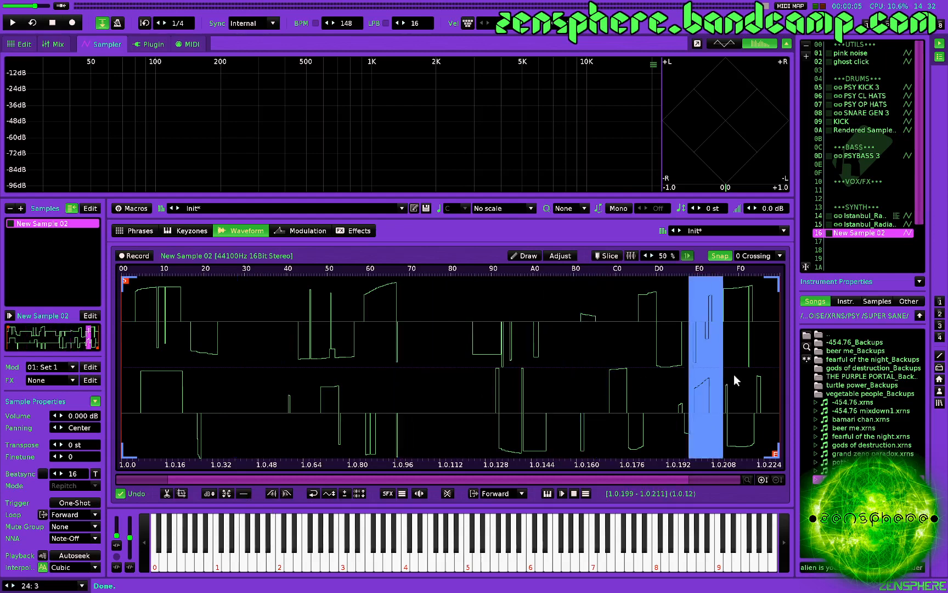
{"action": "key", "text": "Delete"}
{"action": "key", "text": "z"}
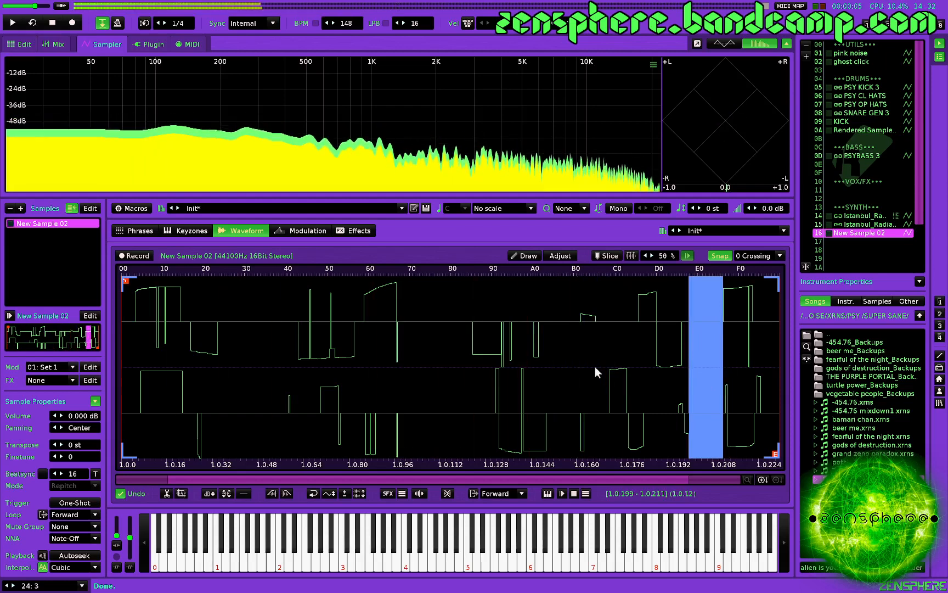
{"action": "key", "text": "z"}
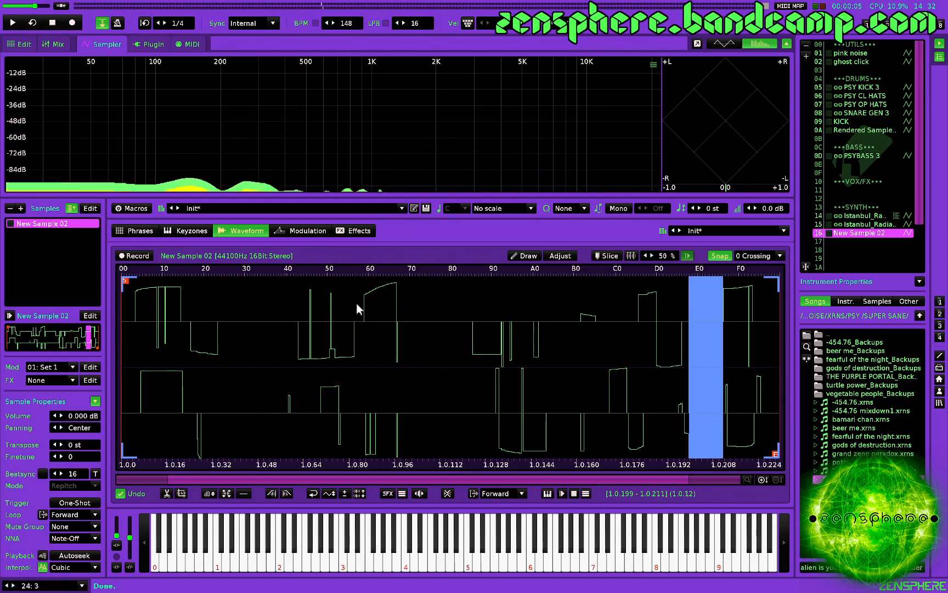
Step: Duplicate the New Sample 02 sample and set the copy's transpose to 12 semitones
{"action": "left_click", "coordinate": [36, 223]}
{"action": "key", "text": "ctrl+d"}
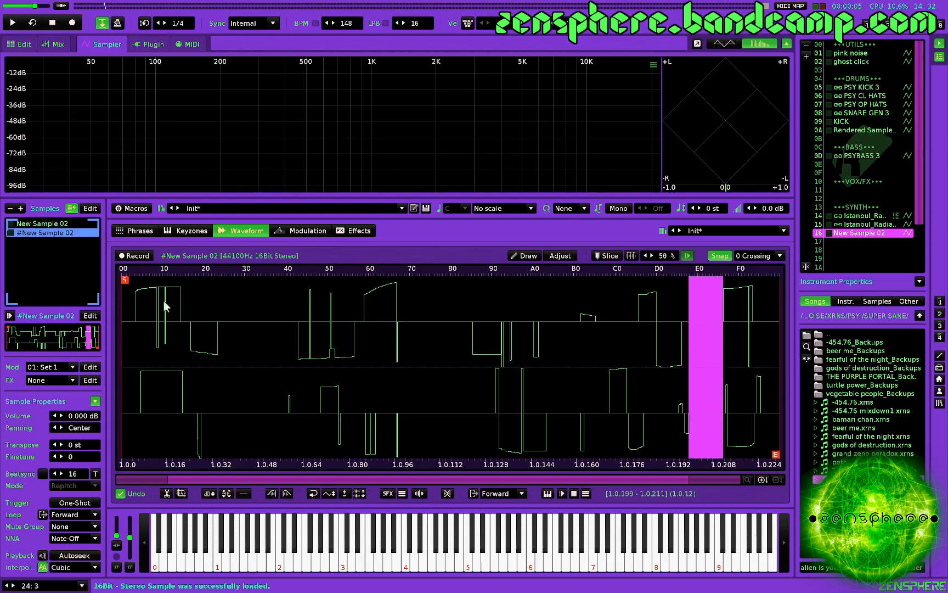
{"action": "scroll", "coordinate": [93, 447], "scroll_direction": "up", "scroll_amount": 20}
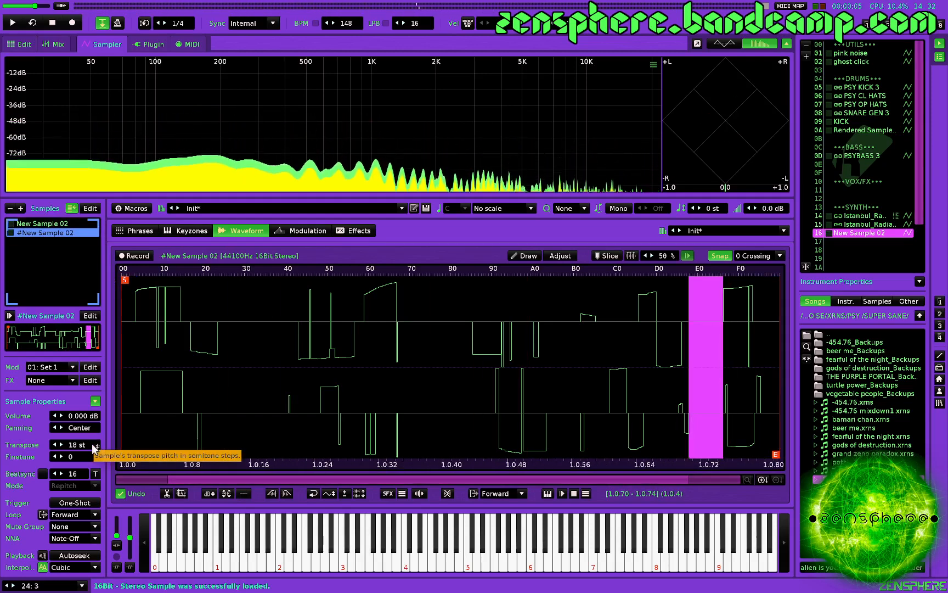
{"action": "scroll", "coordinate": [93, 448], "scroll_direction": "down", "scroll_amount": 11}
{"action": "scroll", "coordinate": [93, 447], "scroll_direction": "down", "scroll_amount": 1}
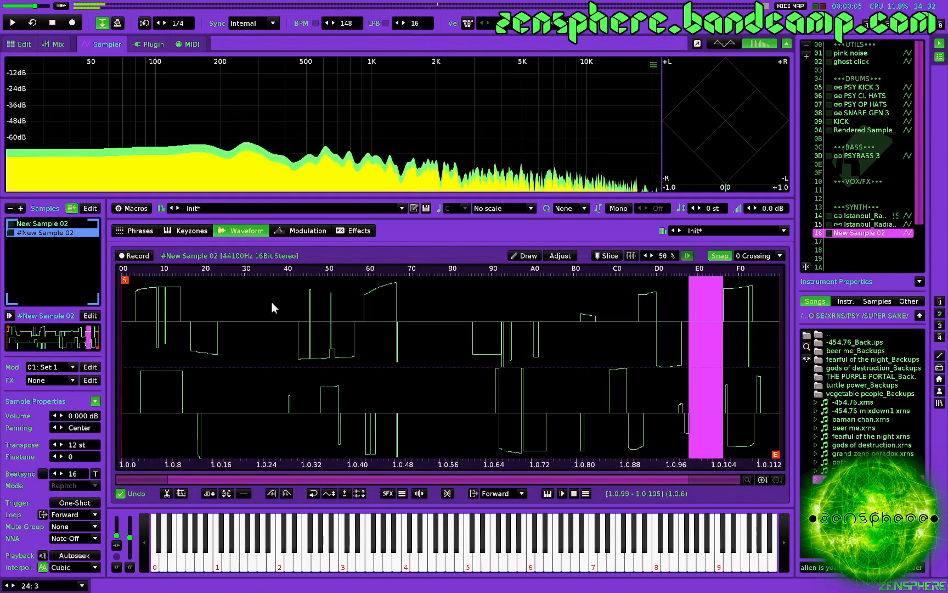
Step: Upgrade the modulation set's filters, choose the BP Clean filter type and set its resonance to 0.672
{"action": "left_click", "coordinate": [303, 238]}
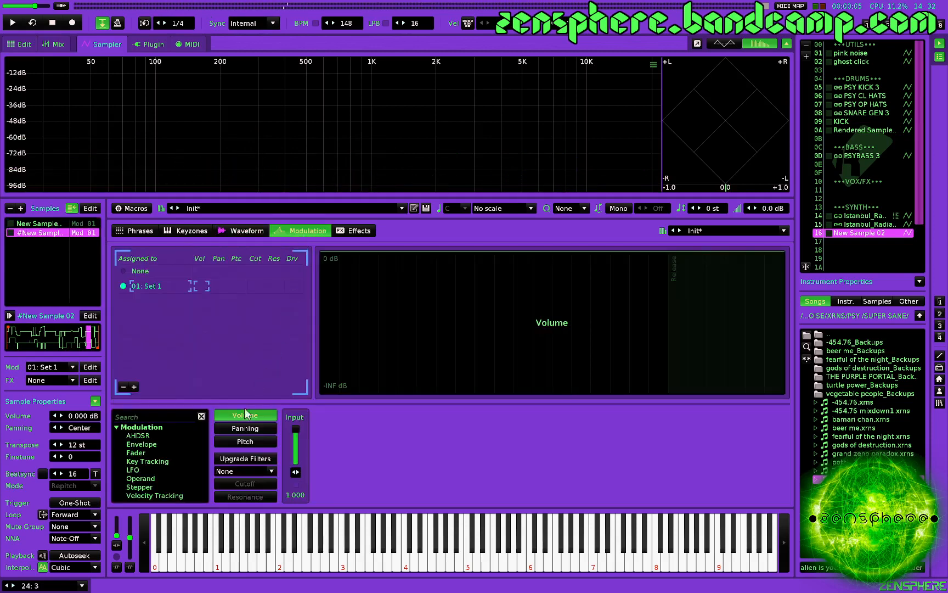
{"action": "left_click", "coordinate": [235, 458]}
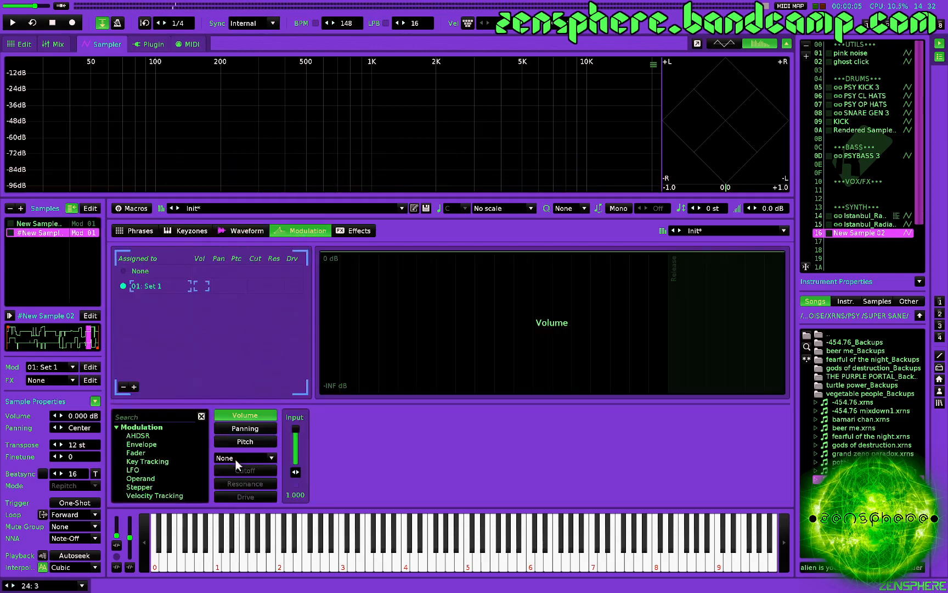
{"action": "left_click", "coordinate": [236, 459]}
{"action": "left_click", "coordinate": [240, 309]}
{"action": "left_click", "coordinate": [246, 482]}
{"action": "left_click_drag", "start_coordinate": [296, 446], "coordinate": [296, 438]}
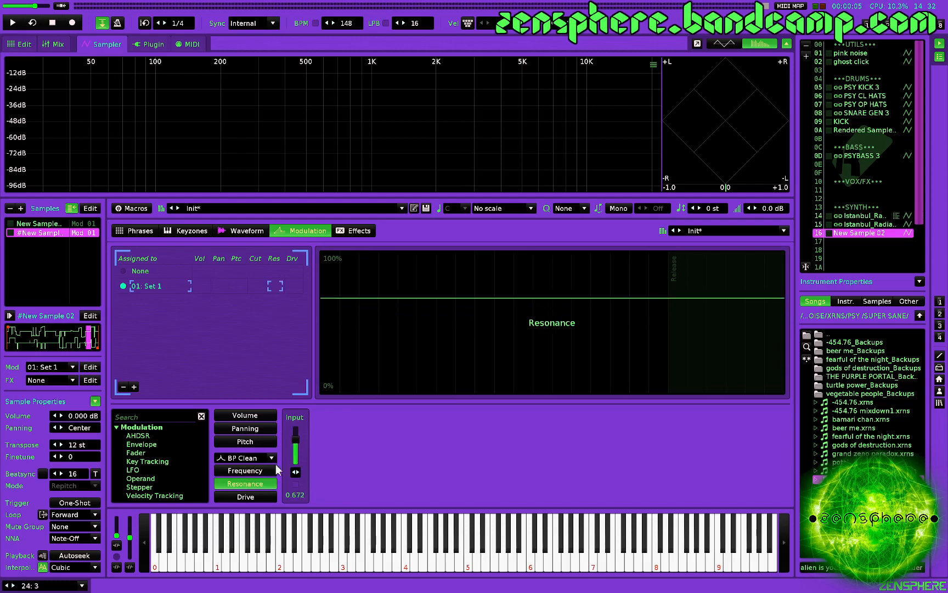
Step: Map the filter frequency to Macro 1, then audition a note while adjusting the macro to 69.6
{"action": "left_click", "coordinate": [273, 475]}
{"action": "left_click", "coordinate": [137, 210]}
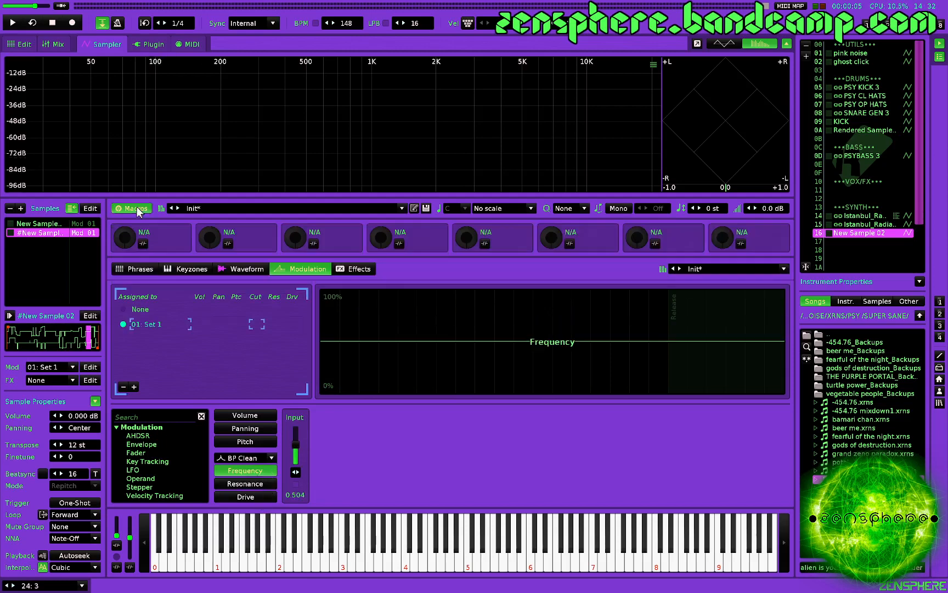
{"action": "left_click", "coordinate": [143, 243]}
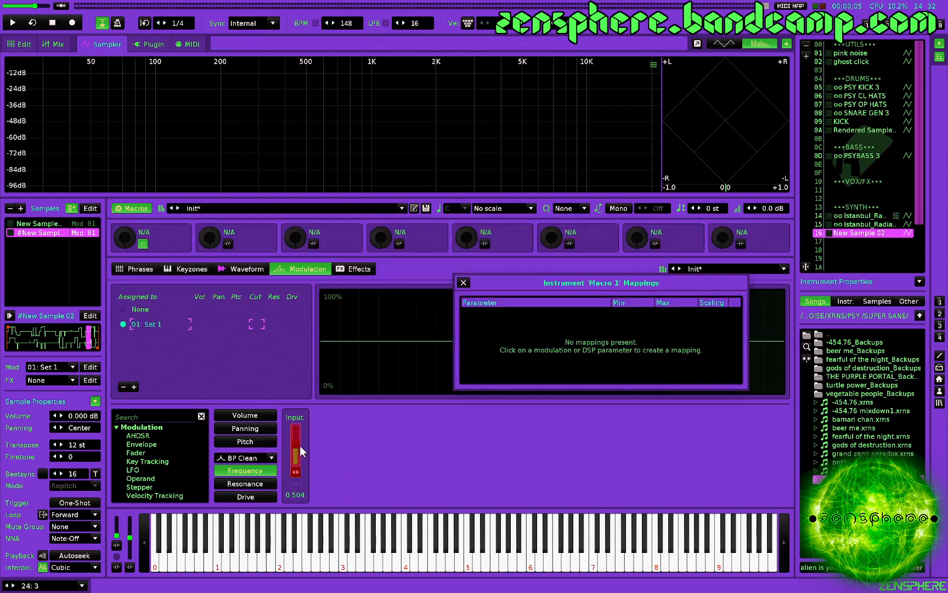
{"action": "left_click", "coordinate": [300, 446]}
{"action": "left_click", "coordinate": [463, 283]}
{"action": "key", "text": "z"}
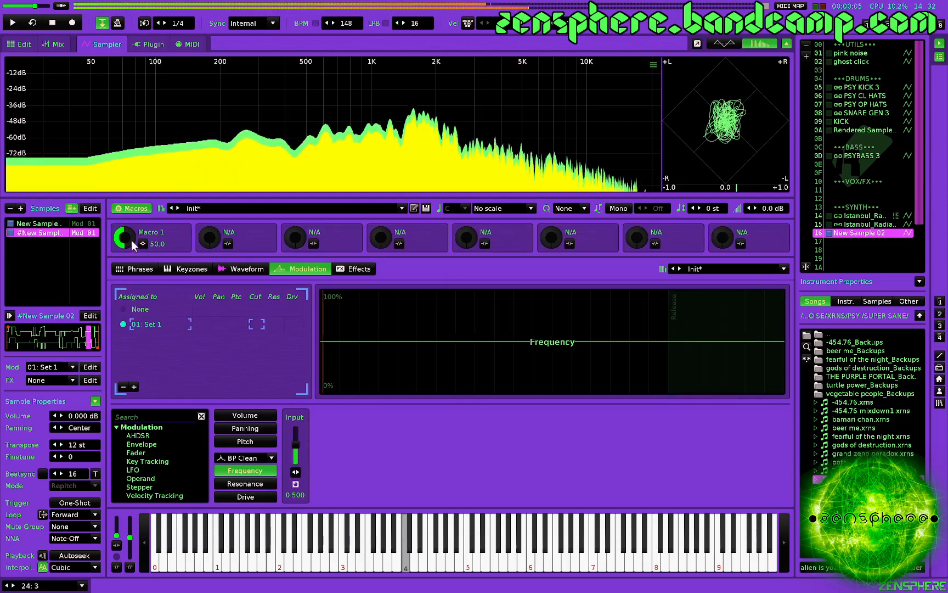
{"action": "mouse_move", "coordinate": [131, 244]}
{"action": "left_mouse_down"}
{"action": "mouse_move", "coordinate": [132, 265]}
{"action": "mouse_move", "coordinate": [131, 233]}
{"action": "mouse_move", "coordinate": [132, 269]}
{"action": "mouse_move", "coordinate": [130, 243]}
{"action": "left_mouse_up"}
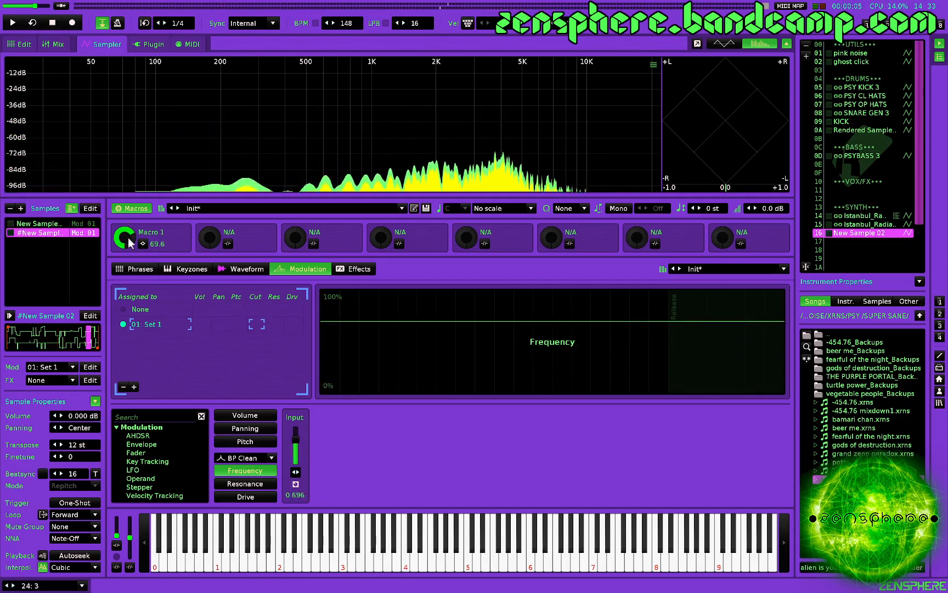
Step: Load the Gate Rando phrase preset from the user library and look through its note and maybe-command lines
{"action": "left_click", "coordinate": [136, 268]}
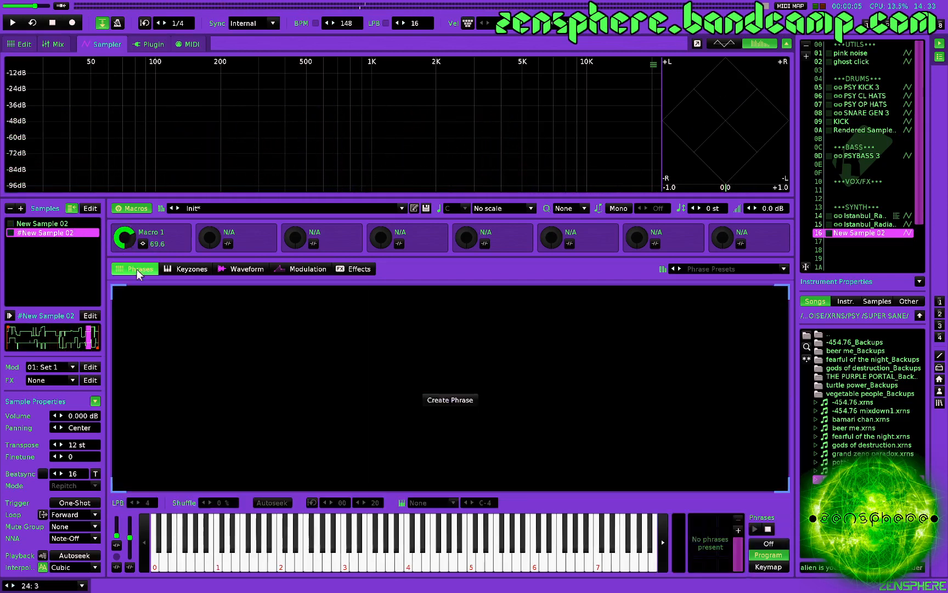
{"action": "left_click", "coordinate": [730, 269]}
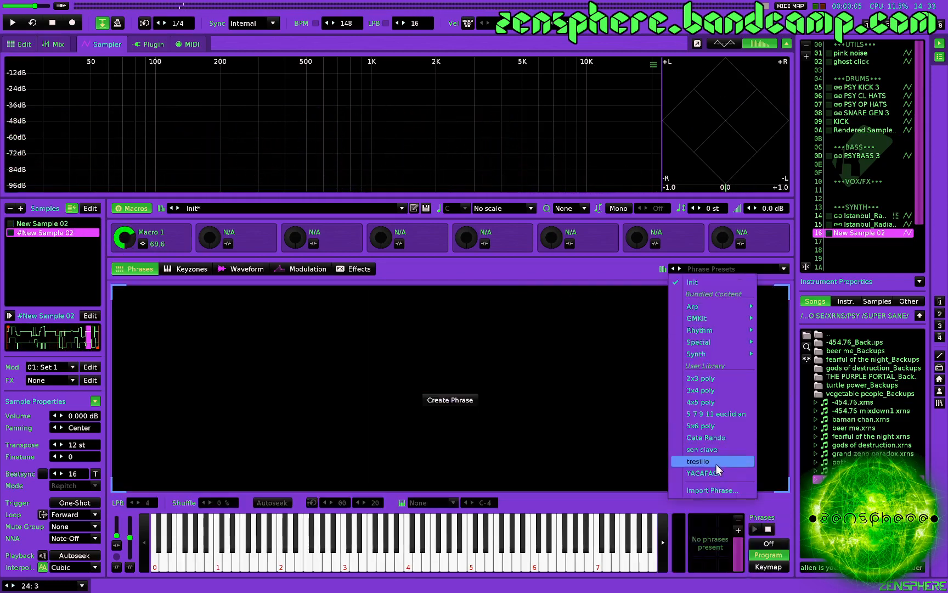
{"action": "left_click", "coordinate": [719, 438]}
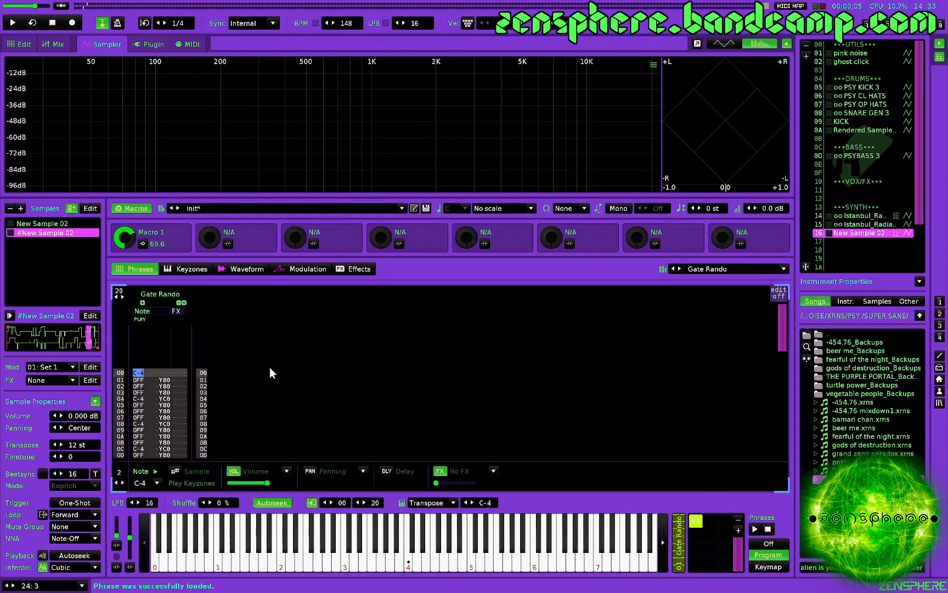
{"action": "scroll", "coordinate": [269, 369], "scroll_direction": "down", "scroll_amount": 8}
{"action": "scroll", "coordinate": [233, 395], "scroll_direction": "up", "scroll_amount": 2}
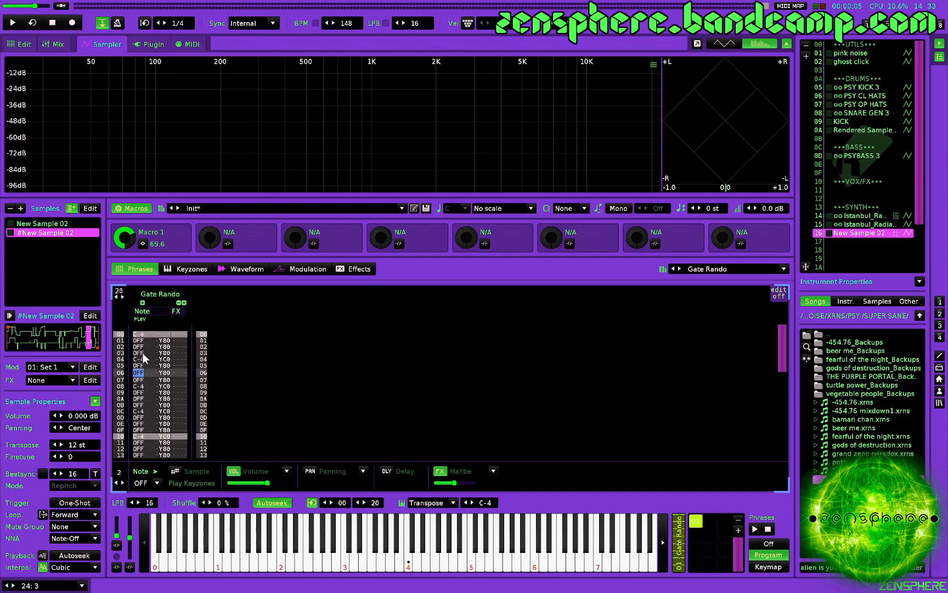
{"action": "scroll", "coordinate": [141, 363], "scroll_direction": "down", "scroll_amount": 3}
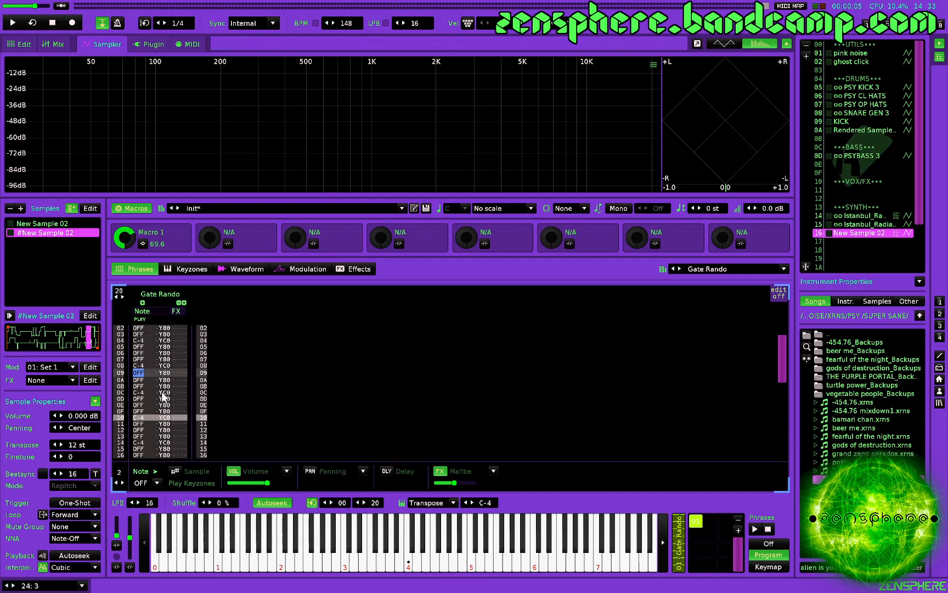
{"action": "scroll", "coordinate": [160, 399], "scroll_direction": "down", "scroll_amount": 6}
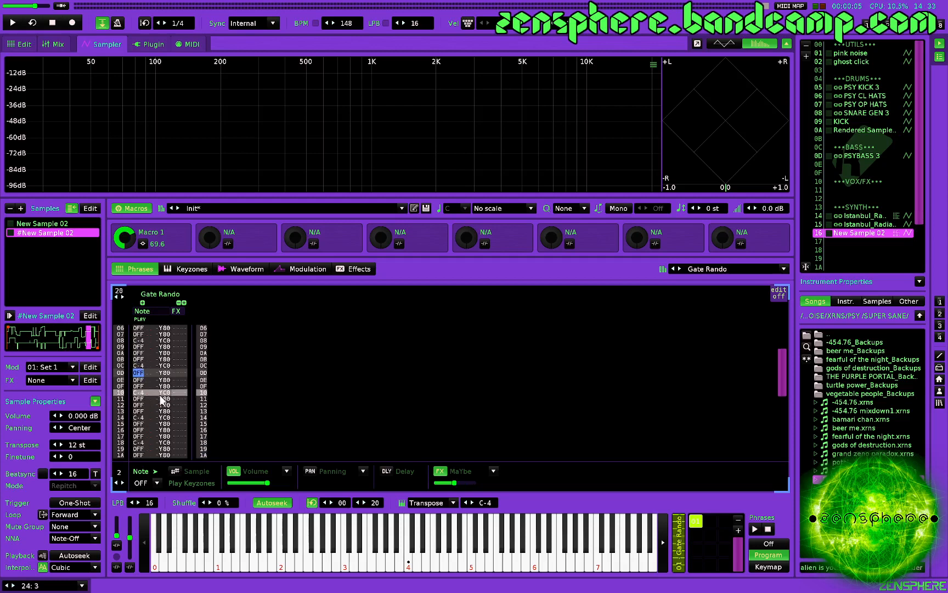
{"action": "scroll", "coordinate": [162, 395], "scroll_direction": "down", "scroll_amount": 2}
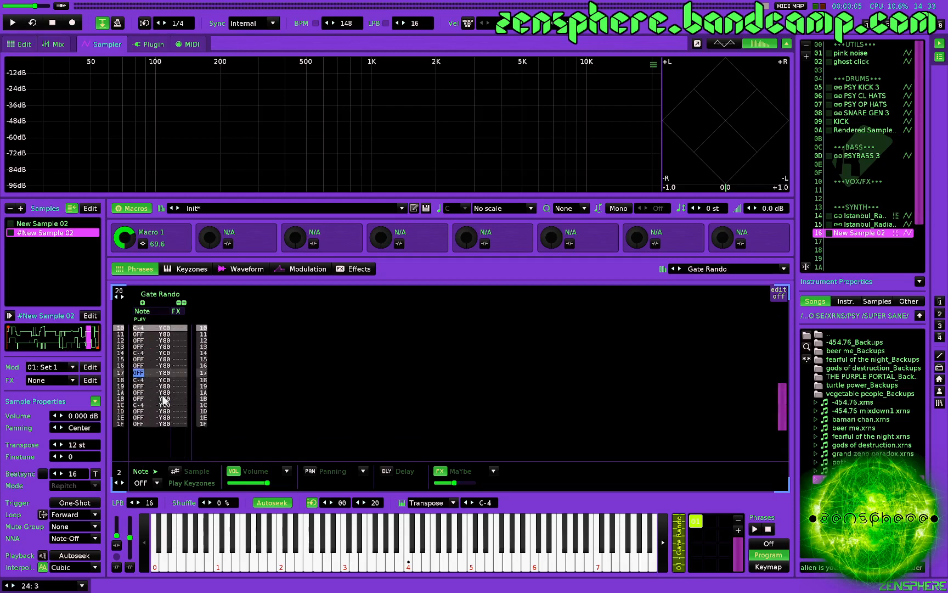
{"action": "scroll", "coordinate": [163, 395], "scroll_direction": "down", "scroll_amount": 3}
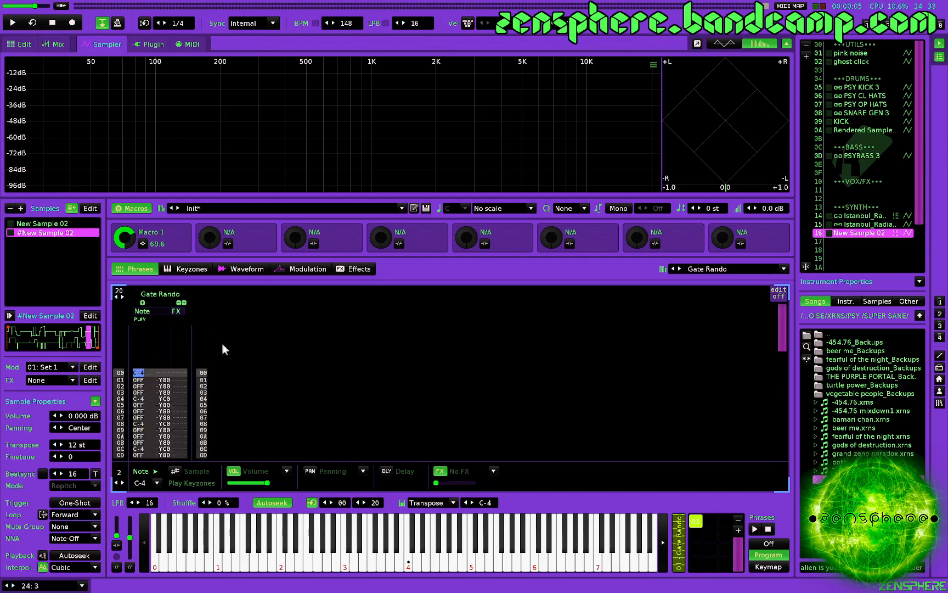
Step: Add a random-mode LFO to panning with frequency 0.00195 Hz and amplitude 0.777, and audition it
{"action": "left_click", "coordinate": [251, 269]}
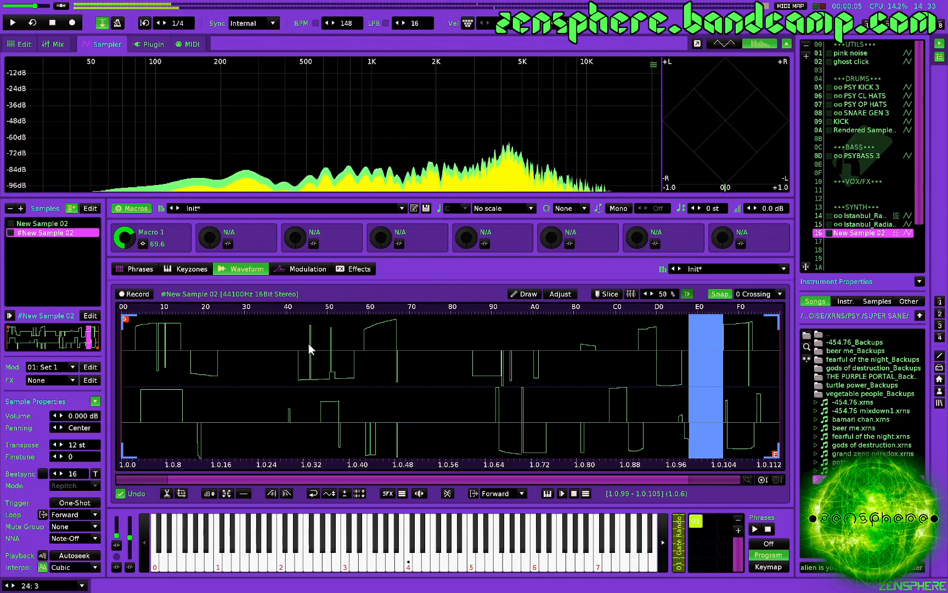
{"action": "left_click", "coordinate": [312, 268]}
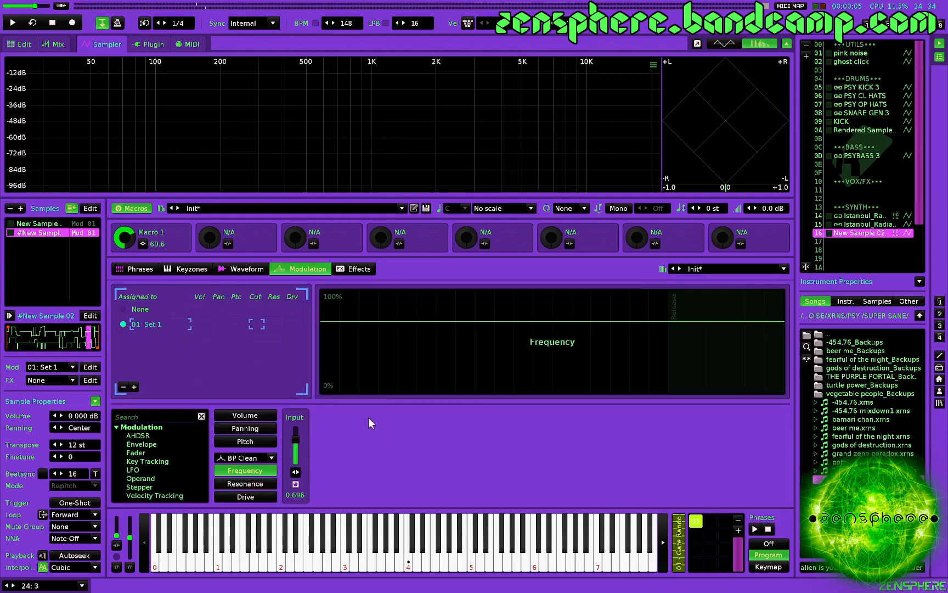
{"action": "left_click", "coordinate": [247, 430]}
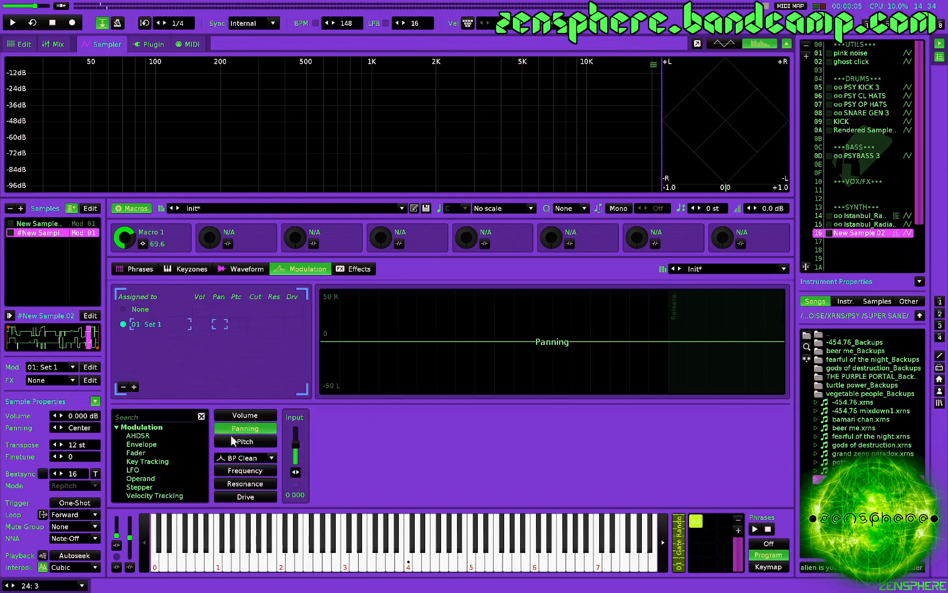
{"action": "double_click", "coordinate": [148, 470]}
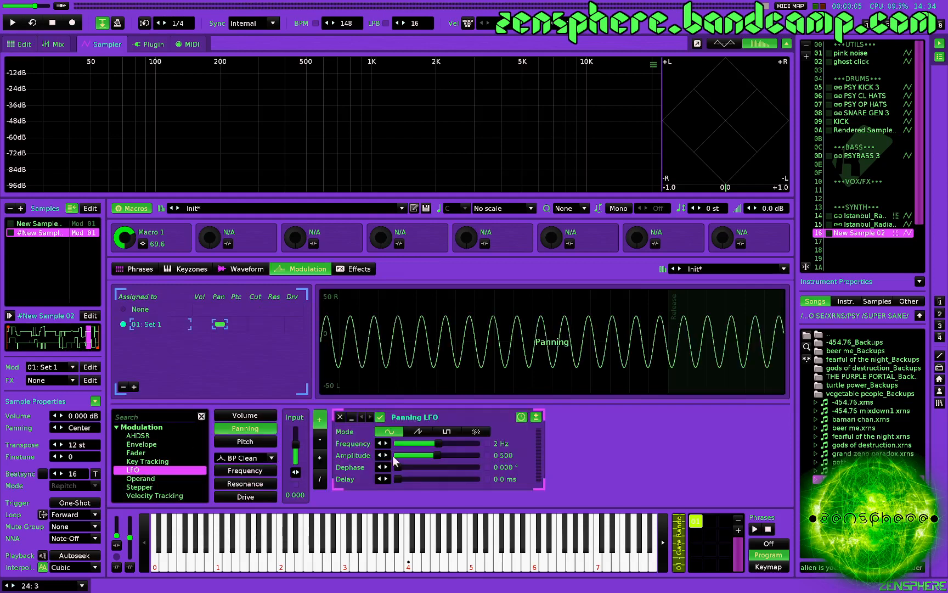
{"action": "left_click", "coordinate": [476, 433]}
{"action": "left_click_drag", "start_coordinate": [436, 443], "coordinate": [459, 457]}
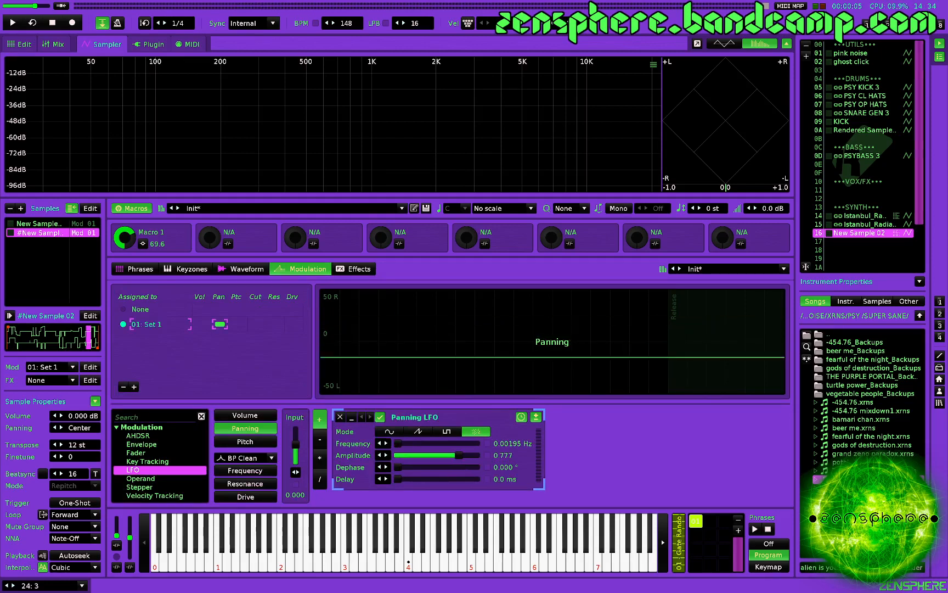
{"action": "key", "text": "z"}
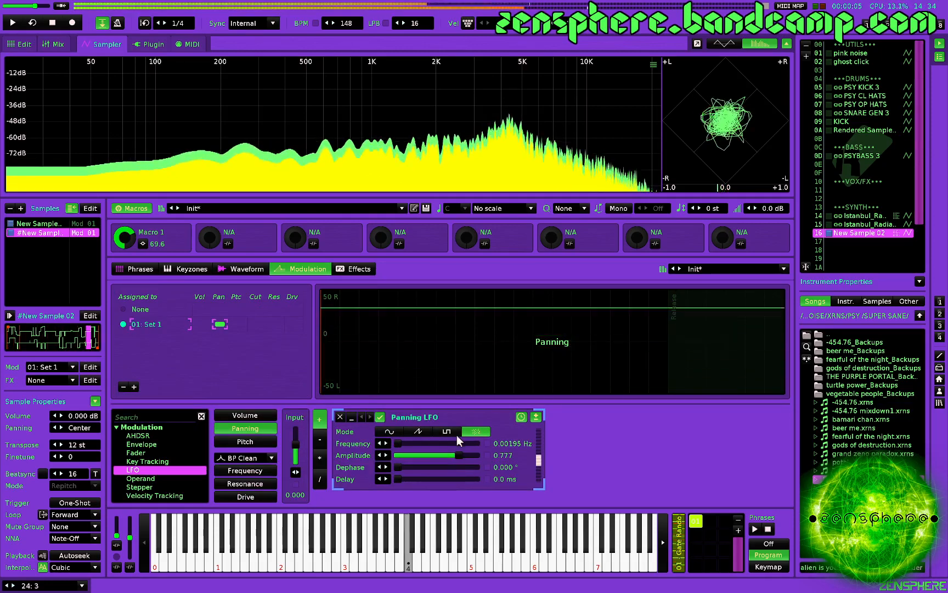
Step: Add a random-mode LFO to pitch at 0.00195 Hz and set the pitch range to 3 semitones
{"action": "left_click", "coordinate": [258, 441]}
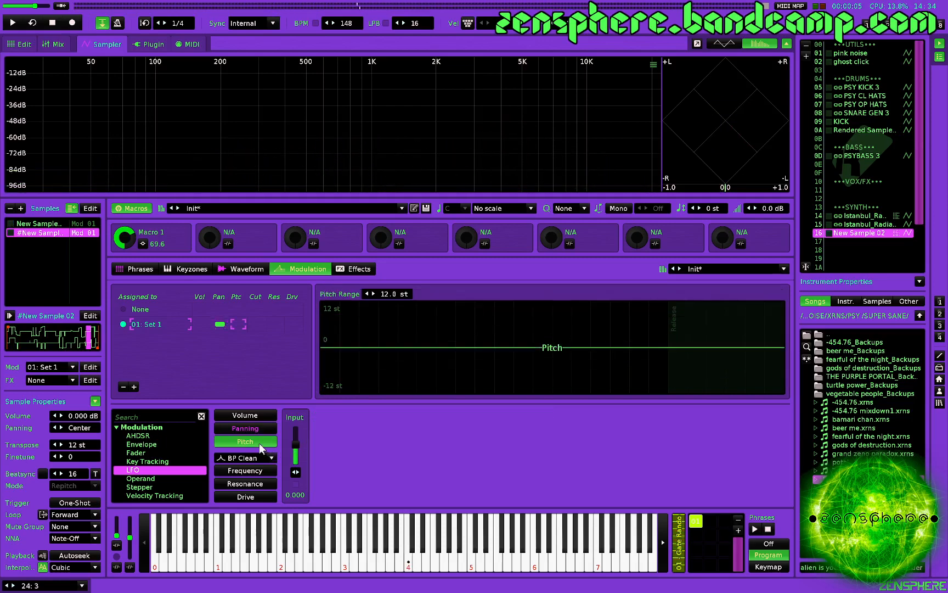
{"action": "double_click", "coordinate": [150, 471]}
{"action": "left_click", "coordinate": [475, 431]}
{"action": "left_click_drag", "start_coordinate": [437, 443], "coordinate": [390, 443]}
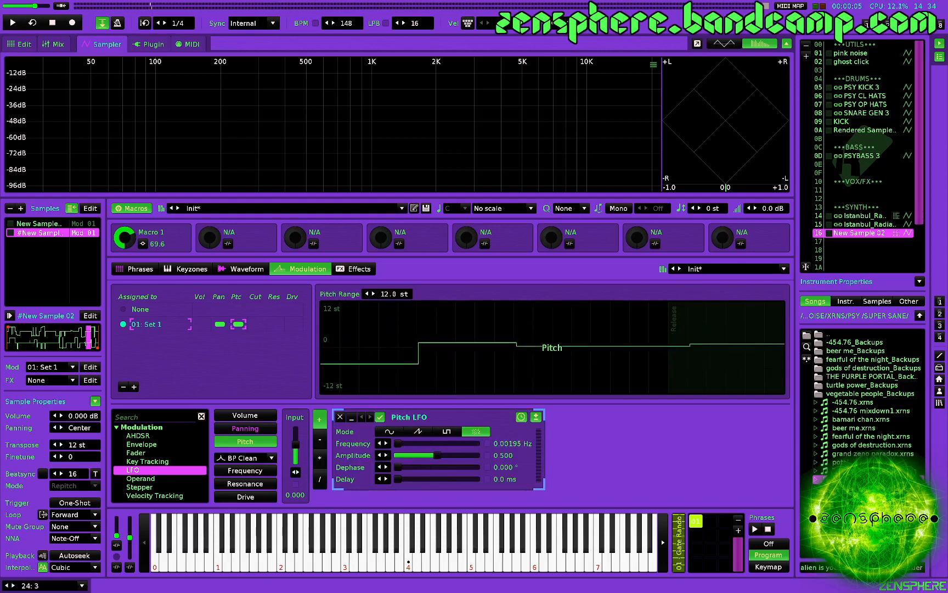
{"action": "left_click_drag", "start_coordinate": [408, 290], "coordinate": [406, 296]}
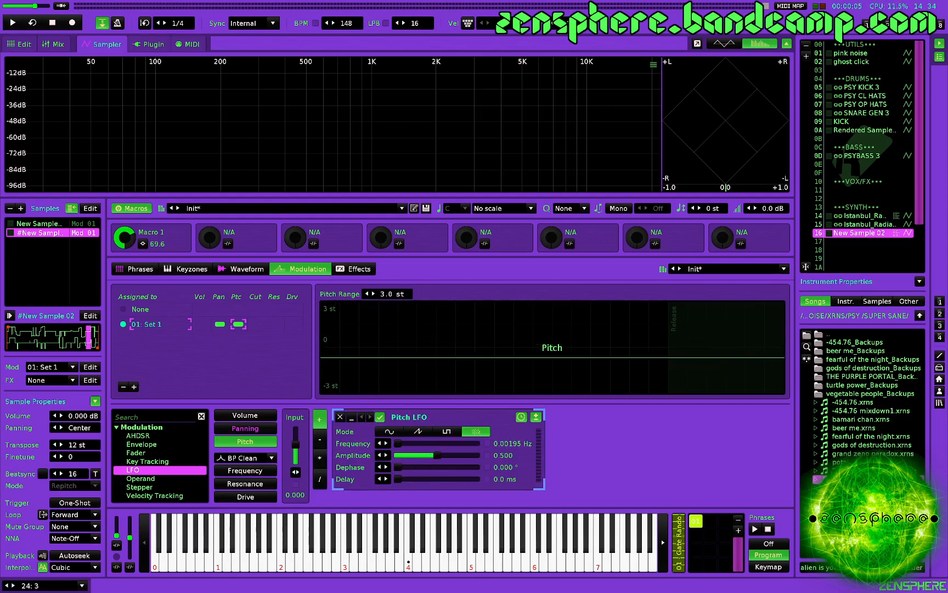
Step: Reduce the pitch LFO's amplitude to 0.019 while auditioning, comparing the sound with the LFO switched off and on
{"action": "left_click_drag", "start_coordinate": [437, 455], "coordinate": [400, 455]}
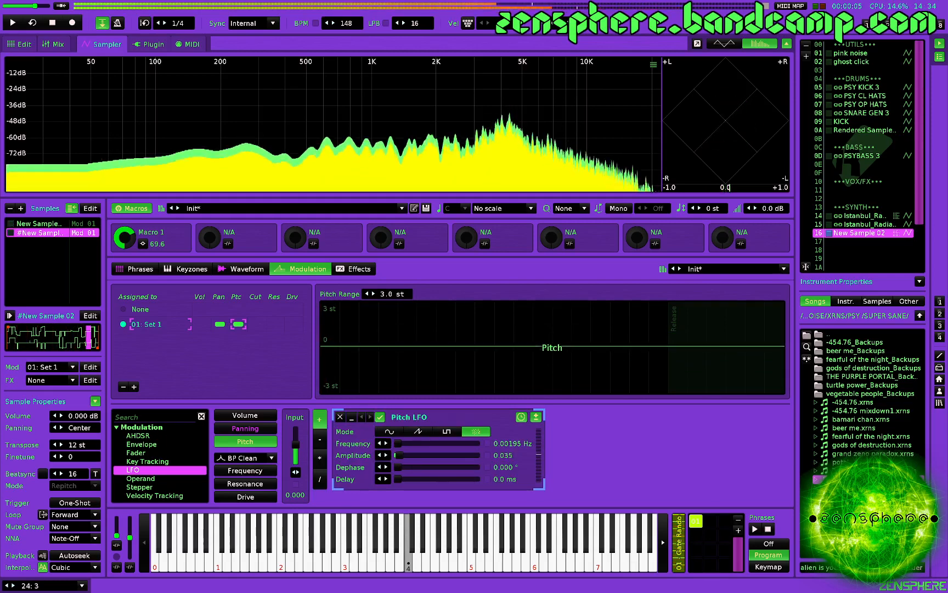
{"action": "left_click_drag", "start_coordinate": [400, 455], "coordinate": [399, 455]}
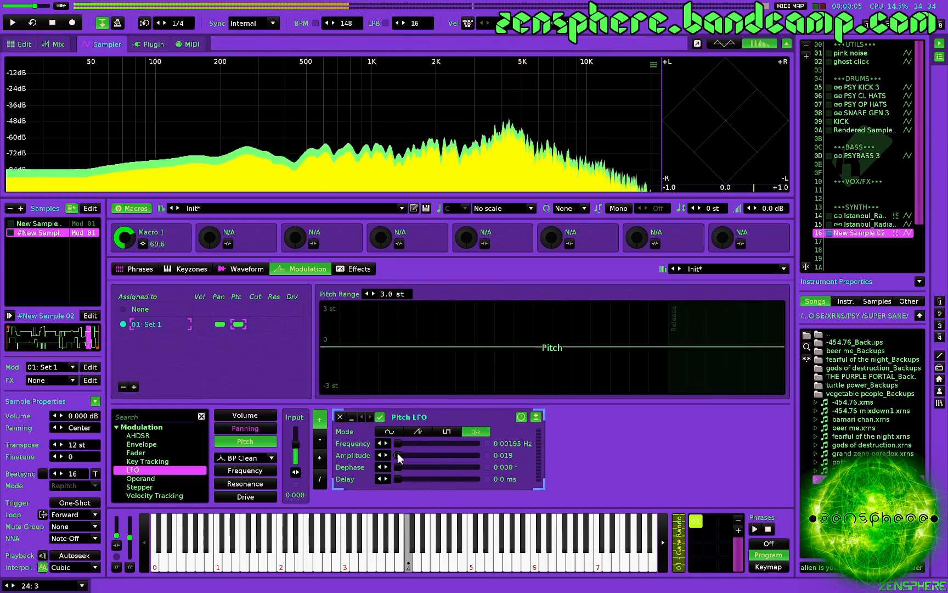
{"action": "left_click", "coordinate": [380, 417]}
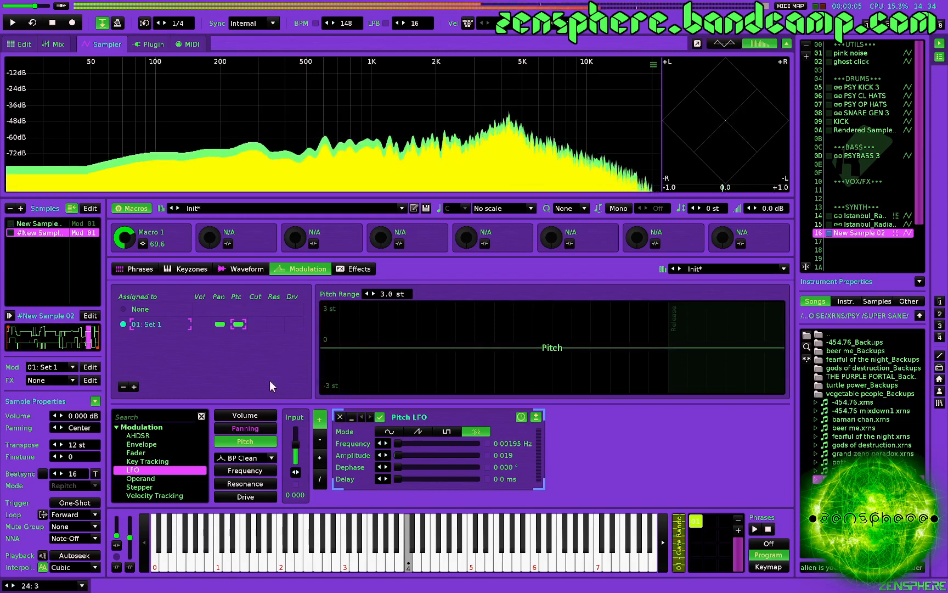
Step: Add an AHDSR to volume with attack 0 ms, decay 130 ms, sustain 0 and release 22 ms, auditioning the result
{"action": "left_click", "coordinate": [263, 414]}
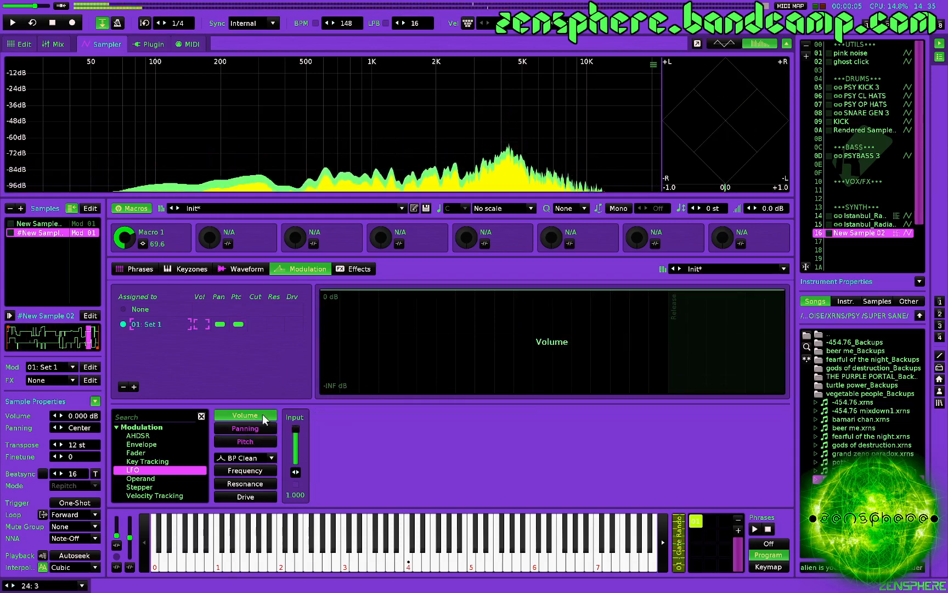
{"action": "double_click", "coordinate": [149, 435]}
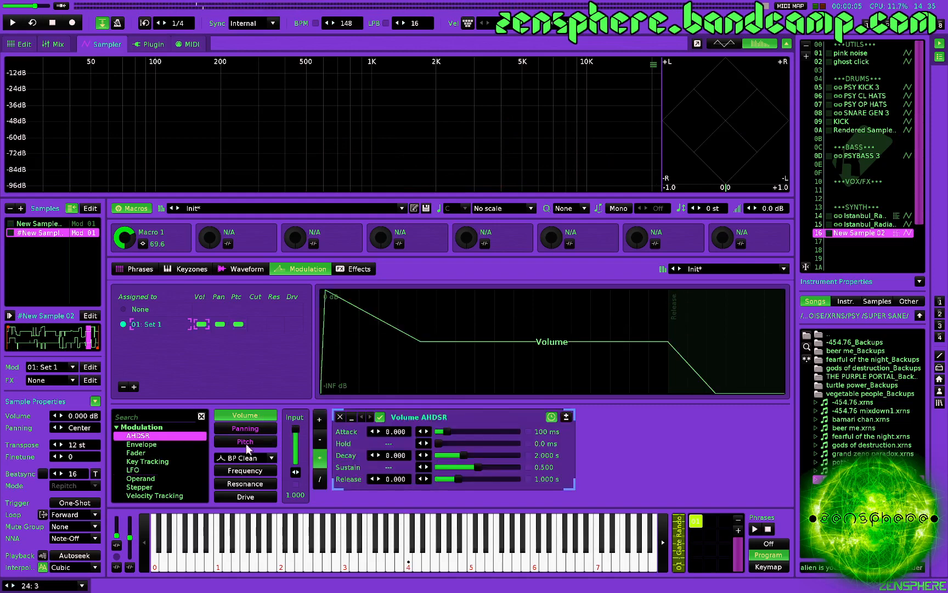
{"action": "left_click_drag", "start_coordinate": [445, 430], "coordinate": [437, 430]}
{"action": "left_click_drag", "start_coordinate": [445, 467], "coordinate": [454, 484]}
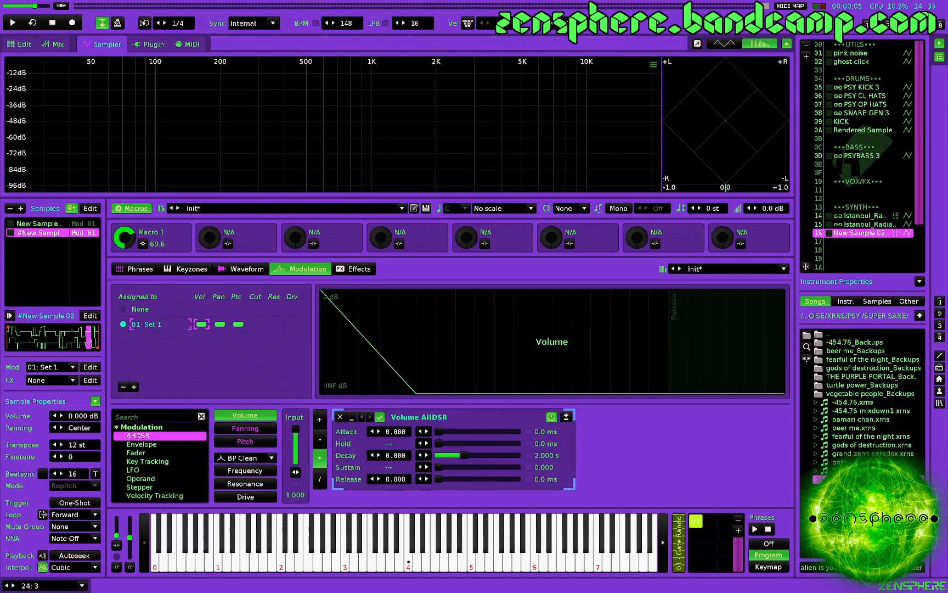
{"action": "left_click", "coordinate": [453, 457]}
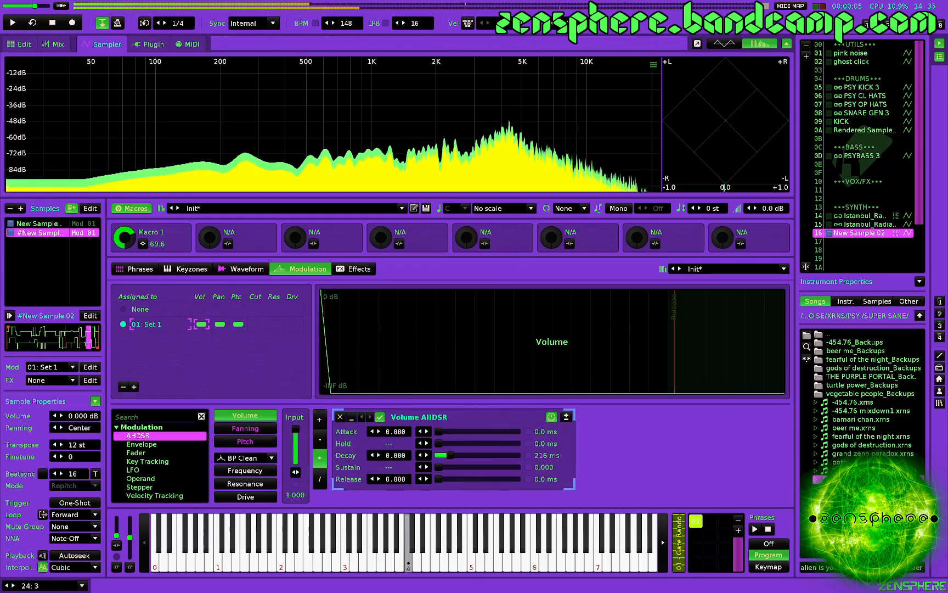
{"action": "left_click_drag", "start_coordinate": [450, 455], "coordinate": [444, 479]}
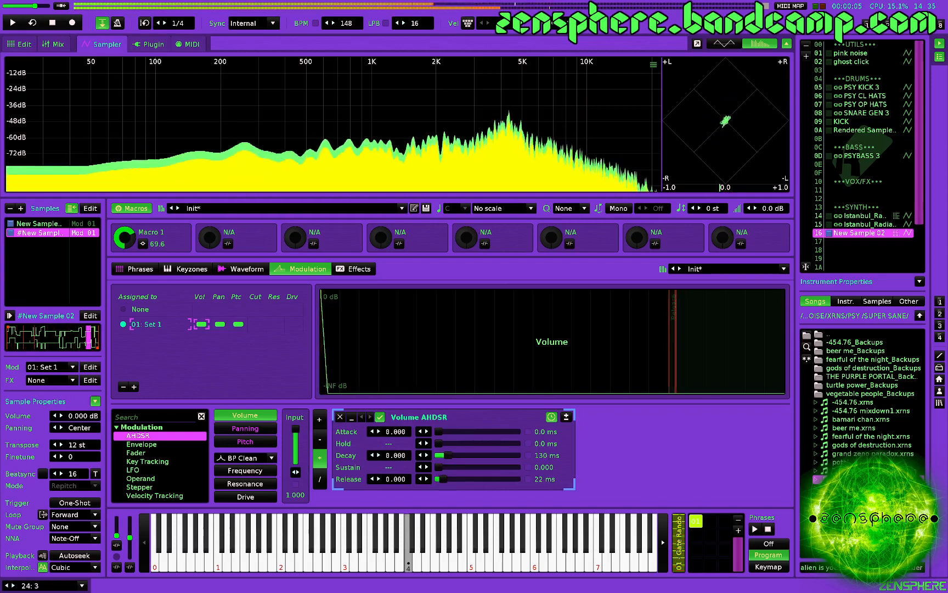
Step: Set the volume AHDSR's sustain to 1.000 and release to 83 ms, and map the release to Macro 2
{"action": "mouse_move", "coordinate": [440, 455]}
{"action": "left_mouse_down"}
{"action": "mouse_move", "coordinate": [516, 455]}
{"action": "mouse_move", "coordinate": [509, 467]}
{"action": "mouse_move", "coordinate": [519, 466]}
{"action": "mouse_move", "coordinate": [440, 456]}
{"action": "left_mouse_up"}
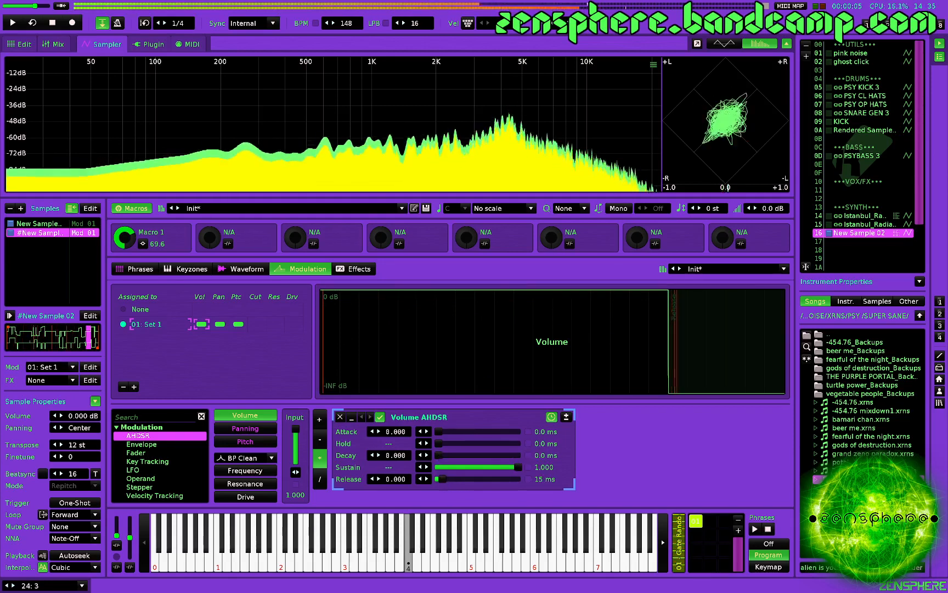
{"action": "left_click_drag", "start_coordinate": [442, 480], "coordinate": [446, 479]}
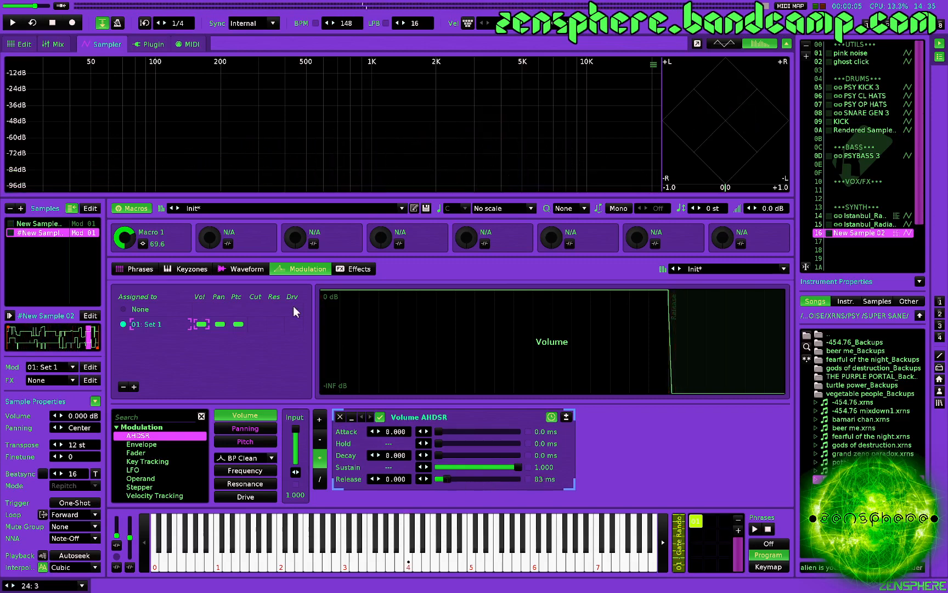
{"action": "left_click", "coordinate": [228, 244]}
{"action": "left_click", "coordinate": [479, 479]}
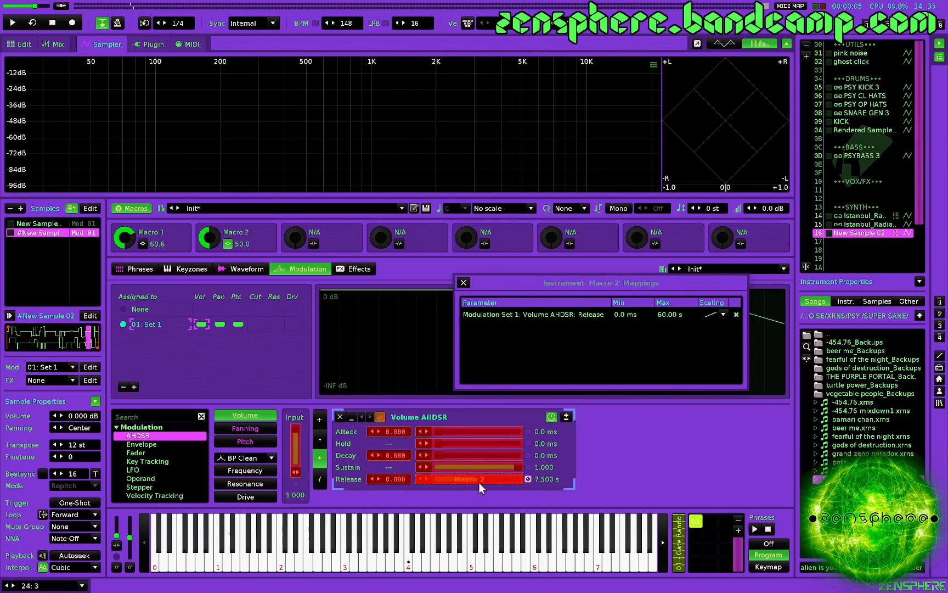
Step: Limit the Macro 2 release mapping to a minimum of 20 ms and a maximum of 80 ms
{"action": "double_click", "coordinate": [626, 314]}
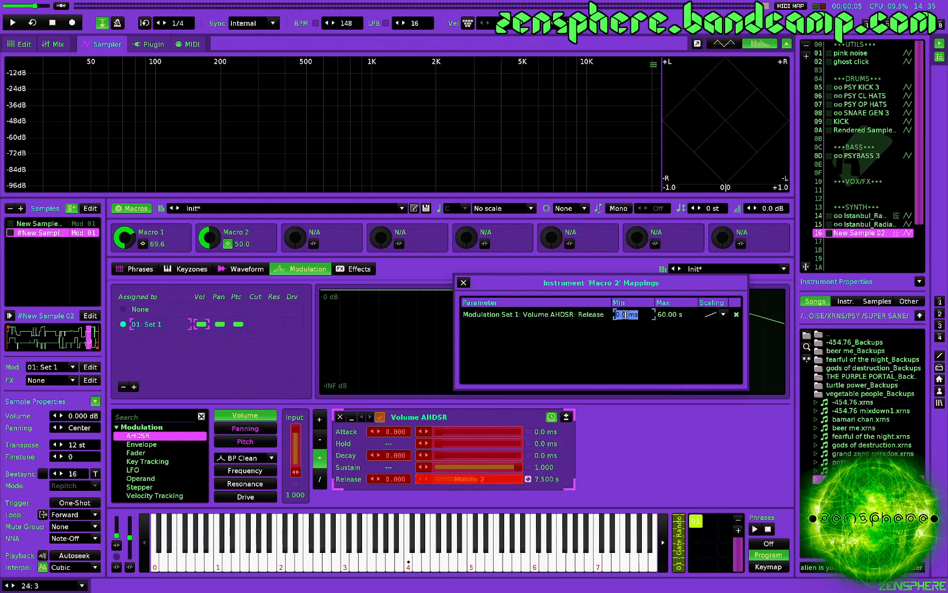
{"action": "type", "text": "20"}
{"action": "key", "text": "Return"}
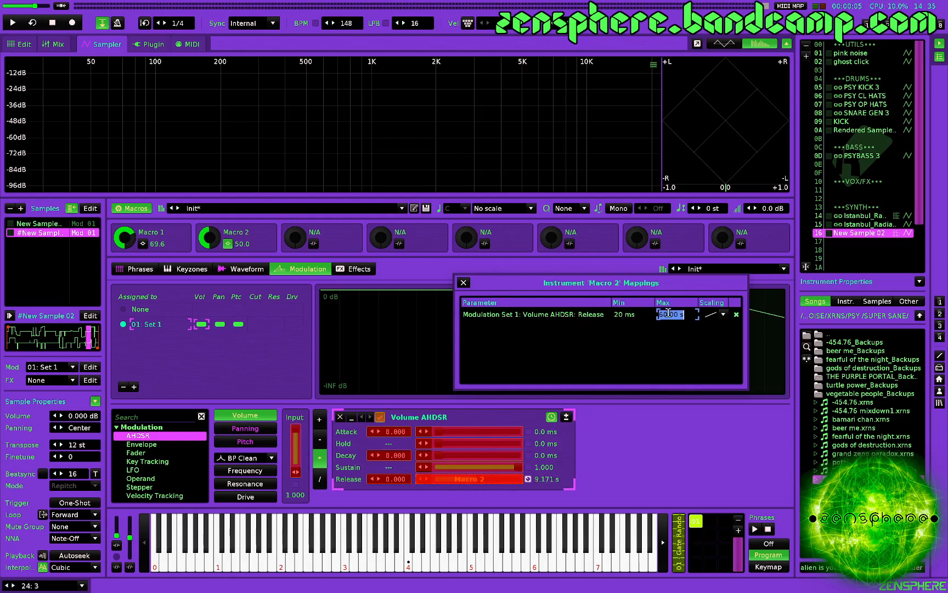
{"action": "type", "text": "8"}
{"action": "double_click", "coordinate": [672, 313]}
{"action": "type", "text": "80"}
{"action": "key", "text": "Return"}
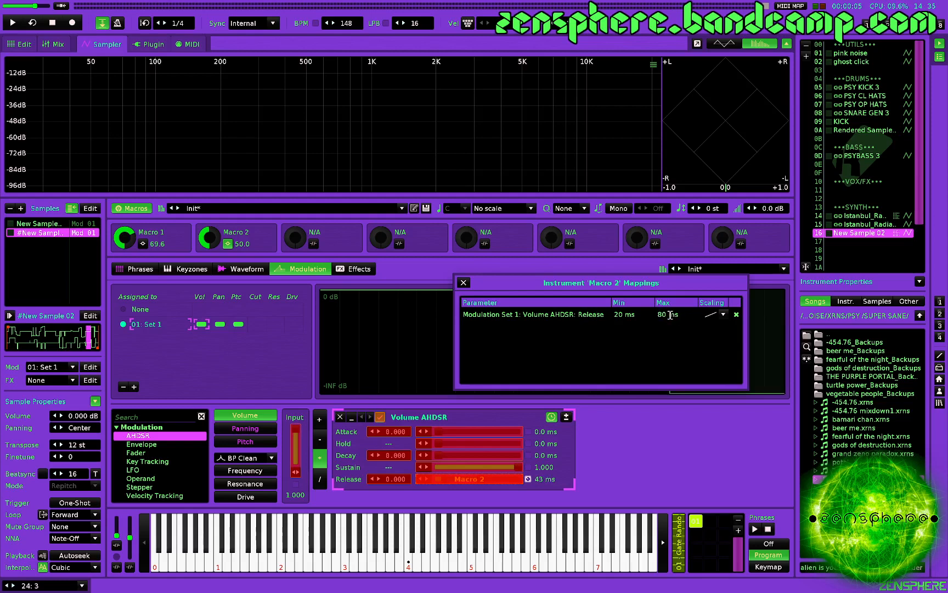
{"action": "left_click", "coordinate": [464, 283]}
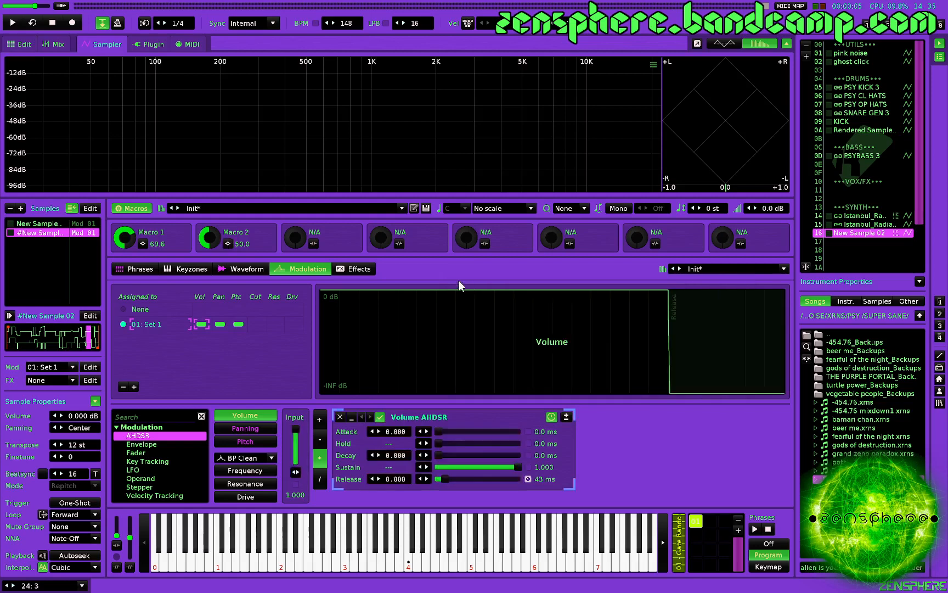
Step: Create two sample FX chains and add a Doofer with the MACRO CONTROL preset to the second one
{"action": "left_click", "coordinate": [355, 269]}
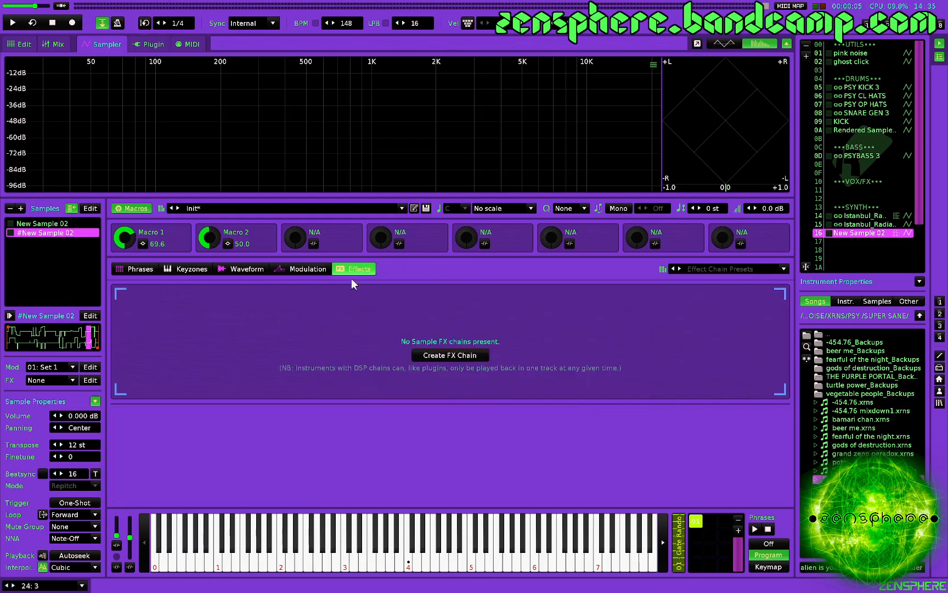
{"action": "left_click", "coordinate": [452, 356]}
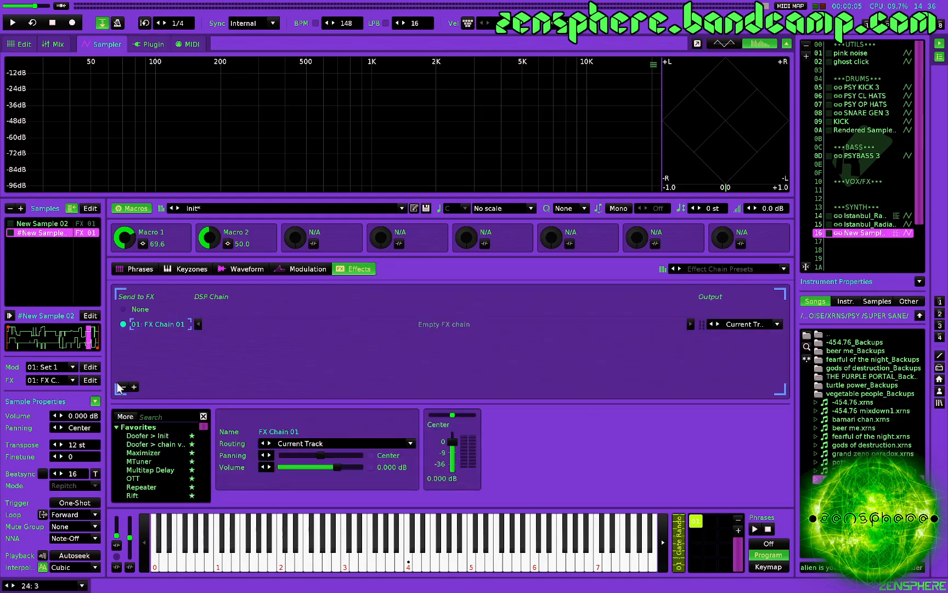
{"action": "left_click", "coordinate": [133, 388]}
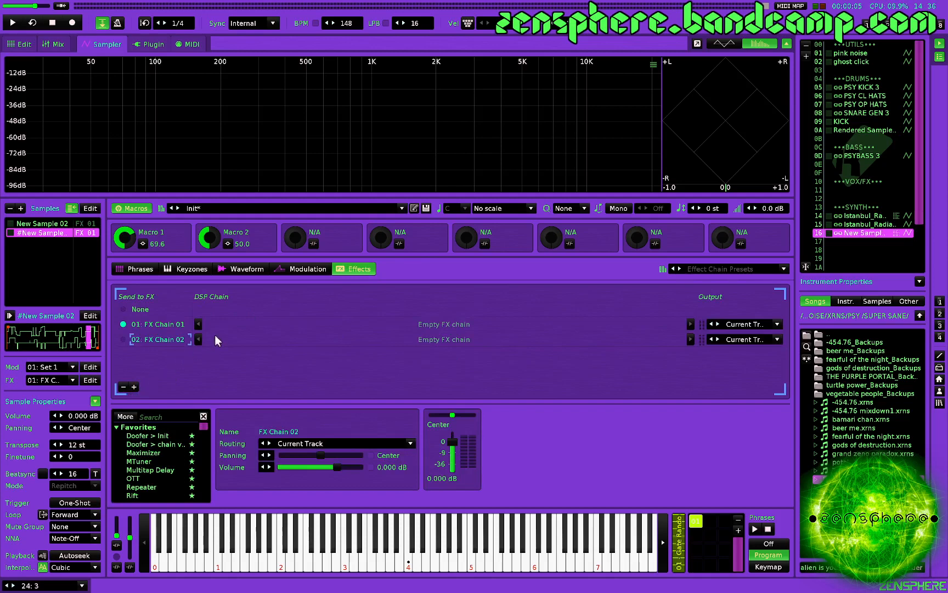
{"action": "left_click", "coordinate": [152, 436]}
{"action": "left_click_drag", "start_coordinate": [153, 436], "coordinate": [300, 387]}
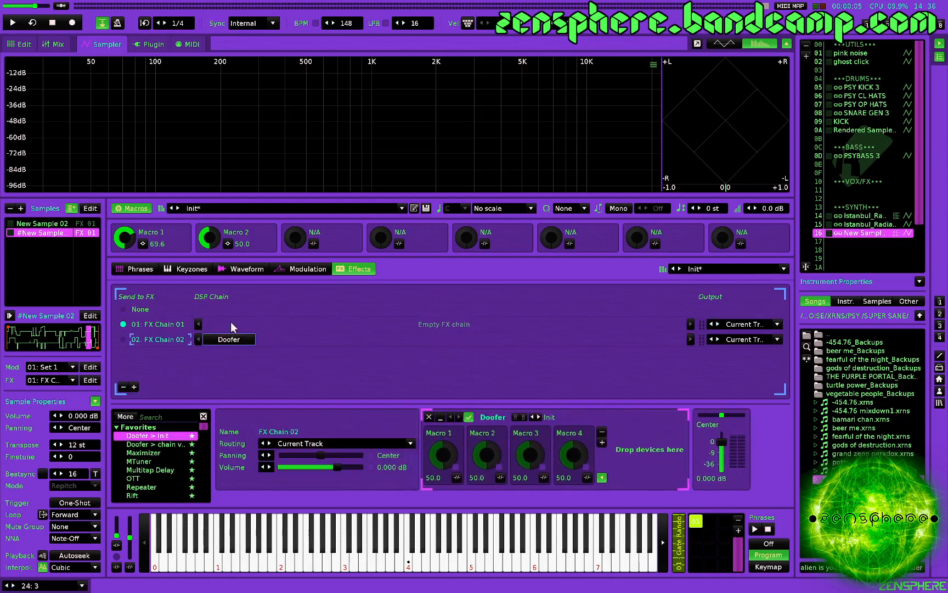
{"action": "left_click", "coordinate": [561, 424]}
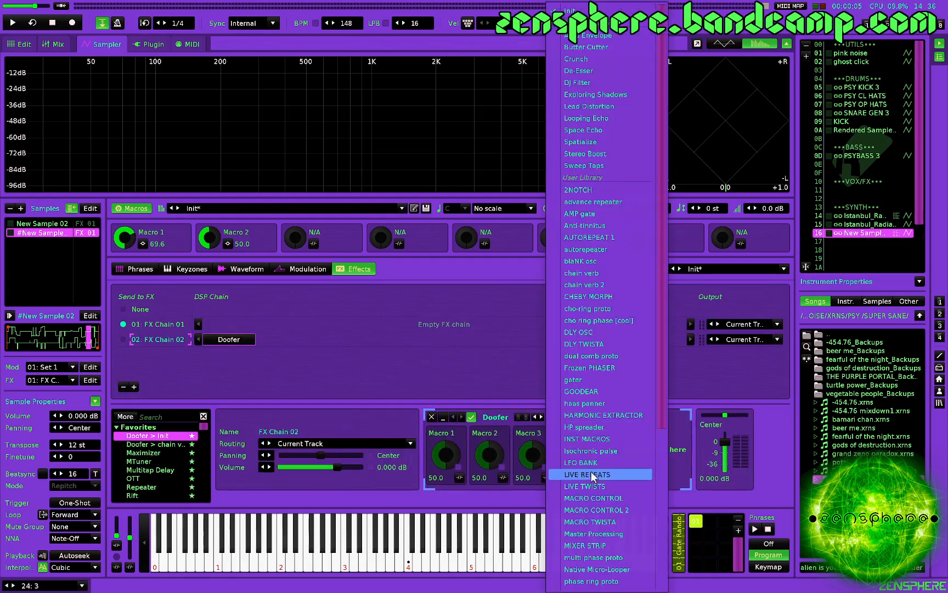
{"action": "left_click", "coordinate": [562, 497]}
{"action": "scroll", "coordinate": [508, 440], "scroll_direction": "down", "scroll_amount": 6}
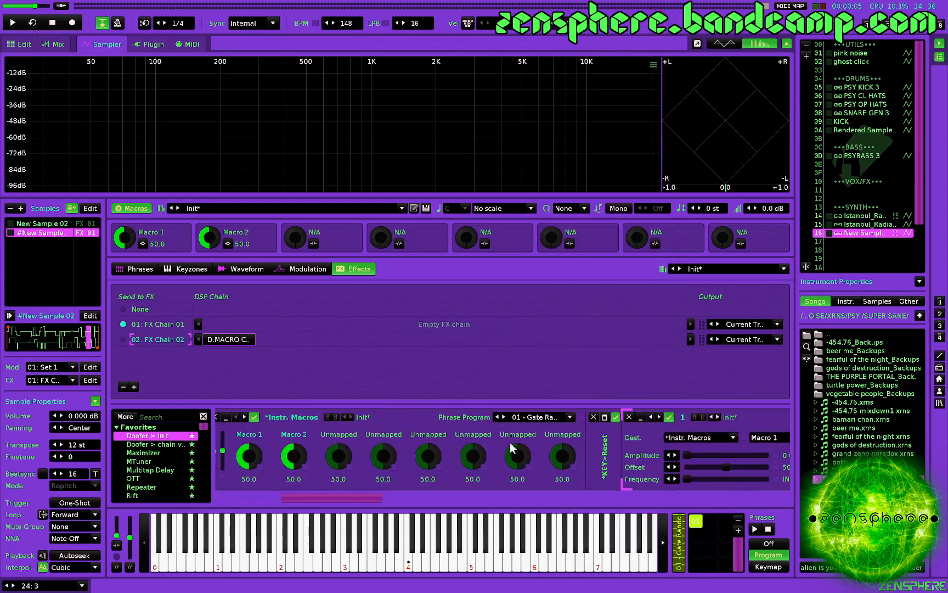
{"action": "left_click", "coordinate": [639, 457]}
{"action": "left_click_drag", "start_coordinate": [638, 455], "coordinate": [603, 455]}
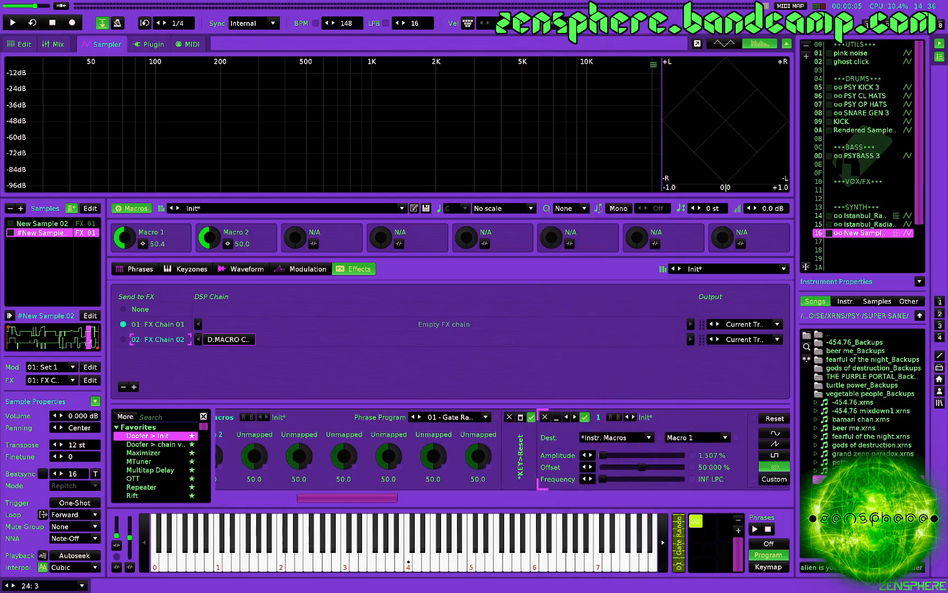
Step: Set the amplitude of the random LFO driving Macro 2 to 100% and audition the randomized release at different pitches
{"action": "scroll", "coordinate": [613, 456], "scroll_direction": "down", "scroll_amount": 4}
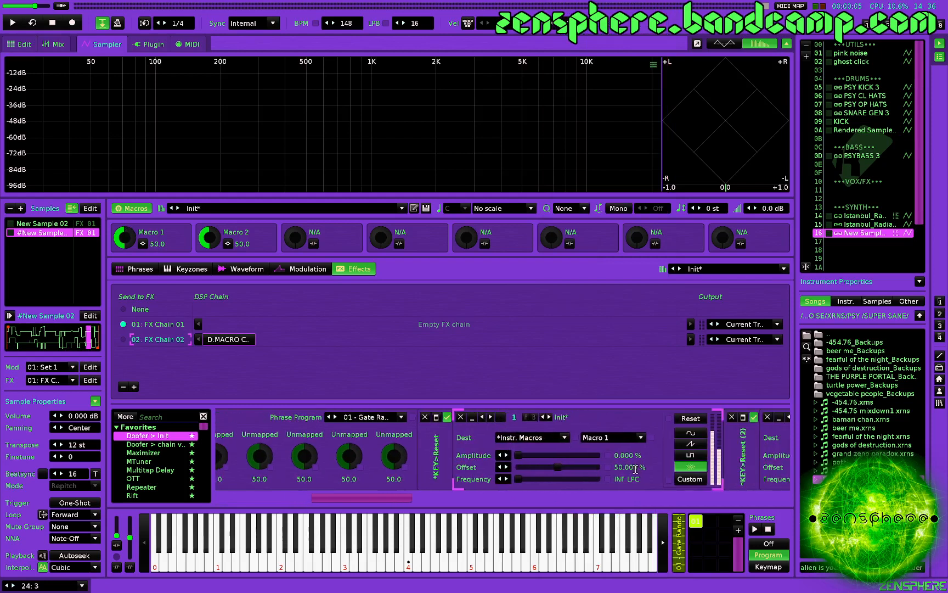
{"action": "scroll", "coordinate": [669, 448], "scroll_direction": "down", "scroll_amount": 3}
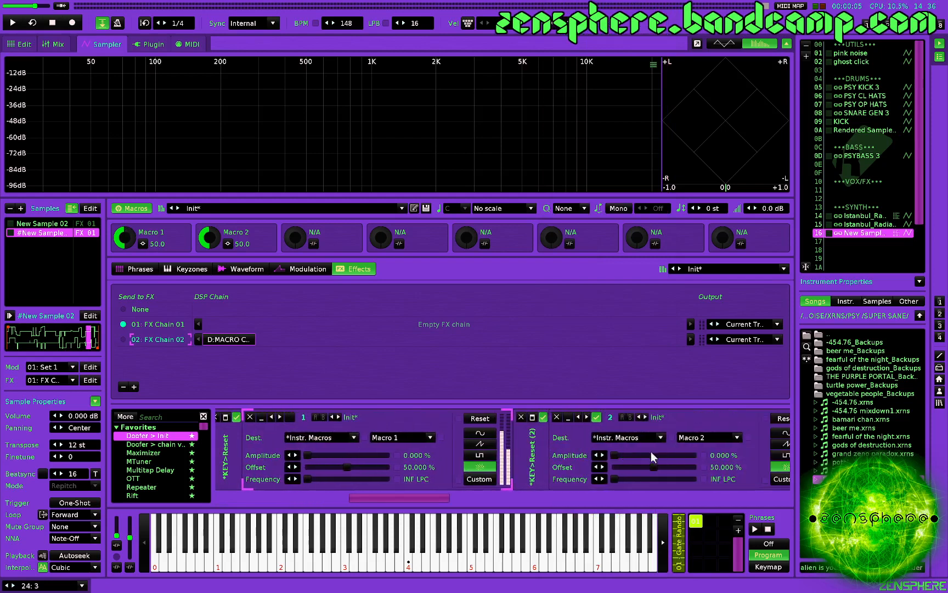
{"action": "left_click_drag", "start_coordinate": [635, 455], "coordinate": [695, 455]}
{"action": "key", "text": "z"}
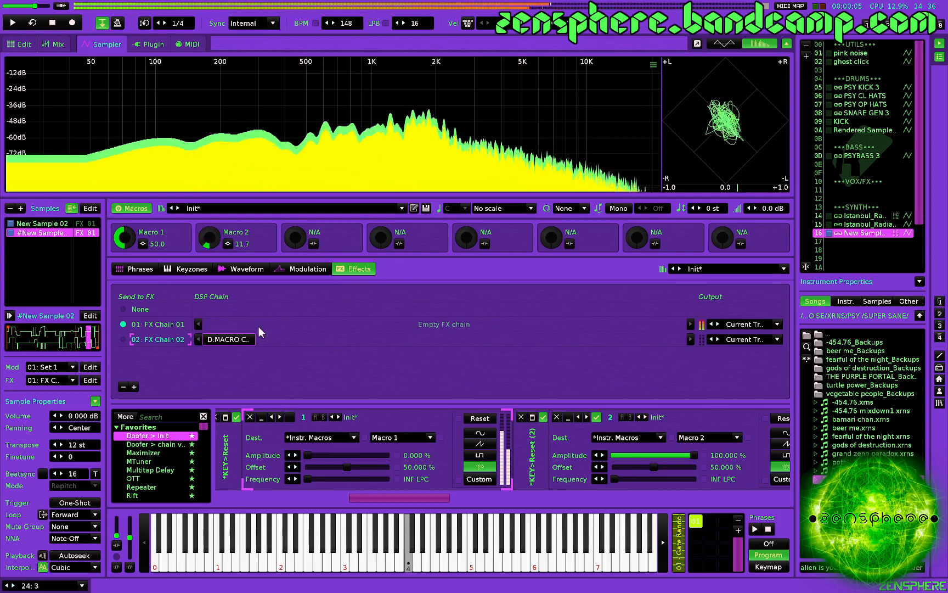
{"action": "left_click", "coordinate": [299, 269]}
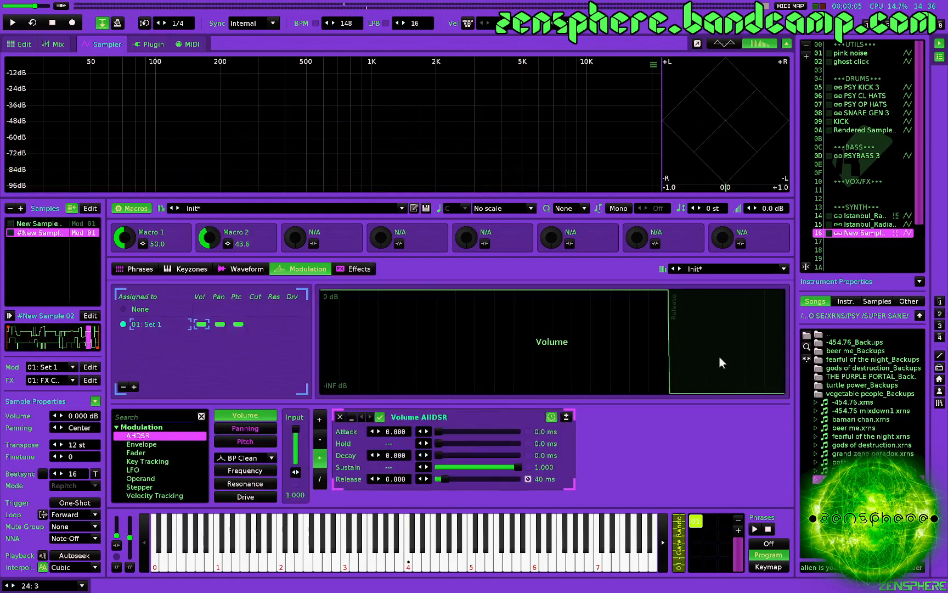
{"action": "key", "text": "z"}
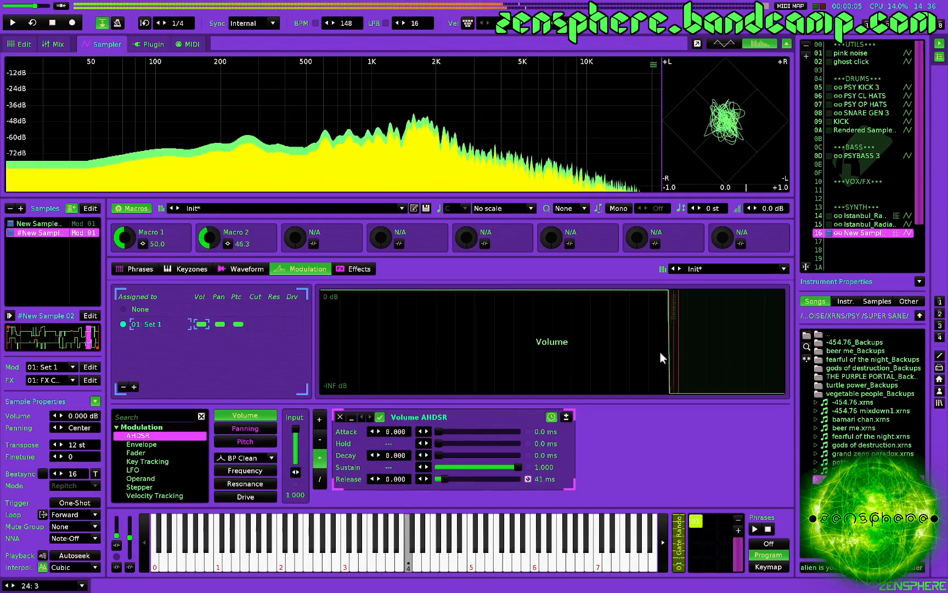
{"action": "key", "text": "q"}
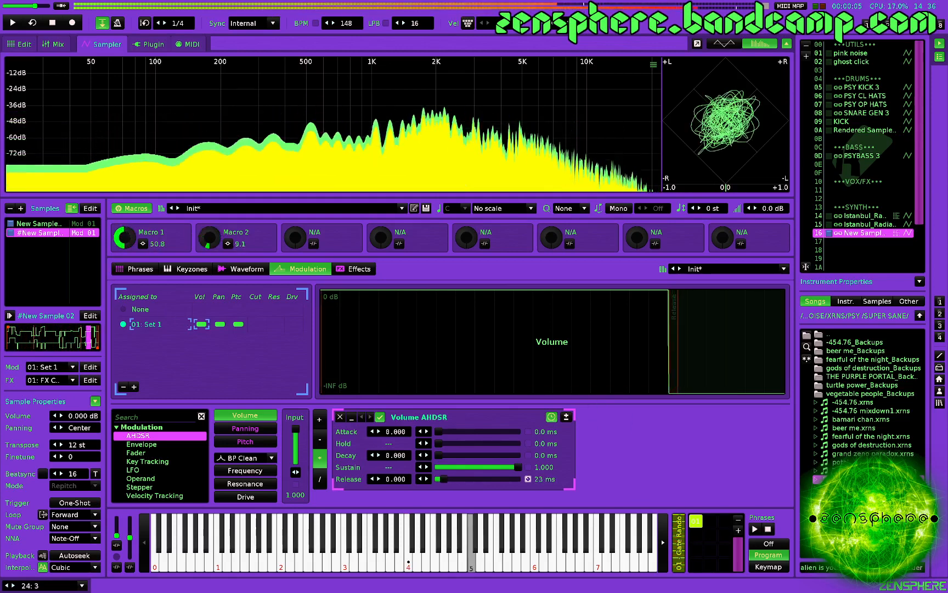
Step: Add a sine LFO to the filter frequency at 0.744 Hz and amplitude 0.307, audition it, and set the frequency input to 0.500
{"action": "left_click", "coordinate": [246, 268]}
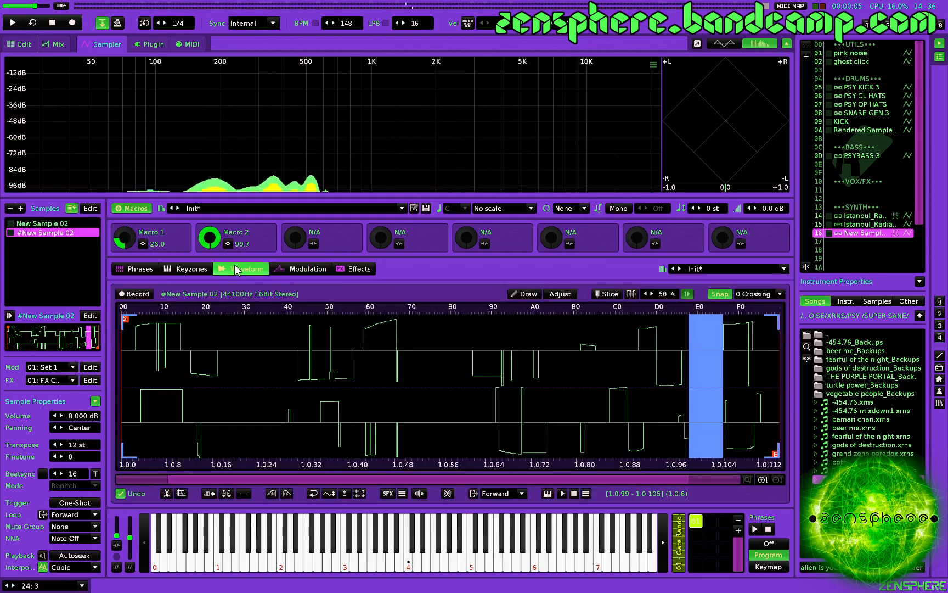
{"action": "left_click", "coordinate": [312, 269]}
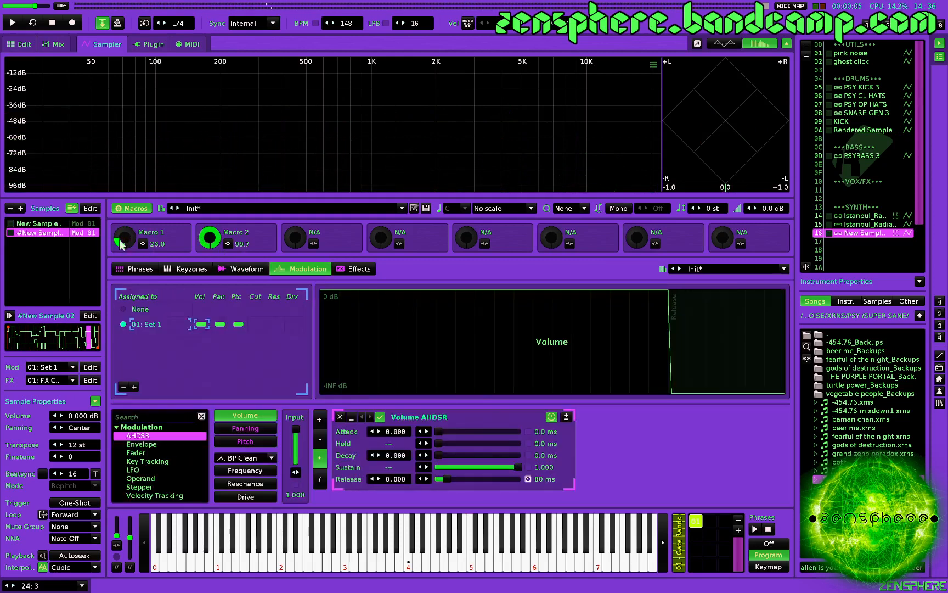
{"action": "left_click", "coordinate": [253, 467]}
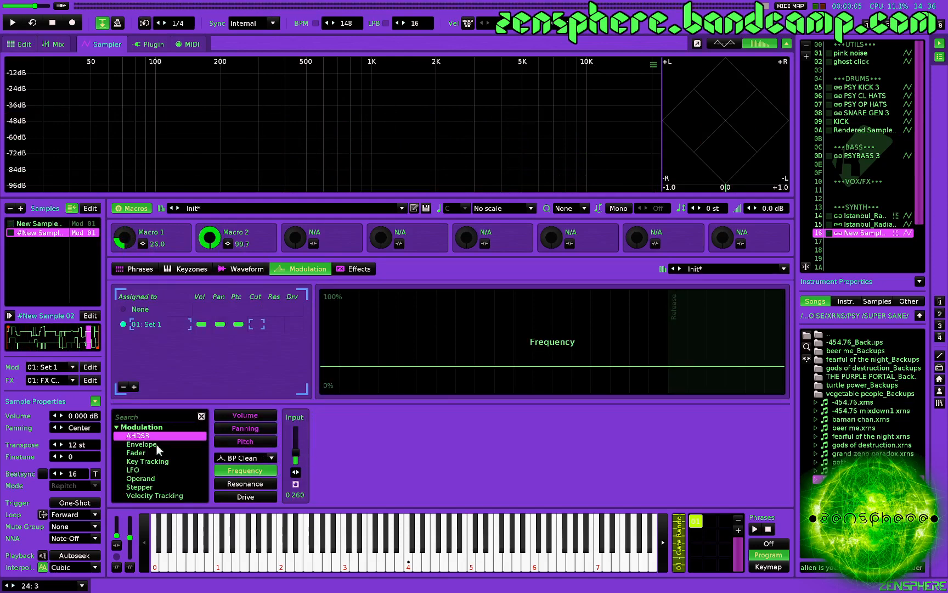
{"action": "double_click", "coordinate": [143, 470]}
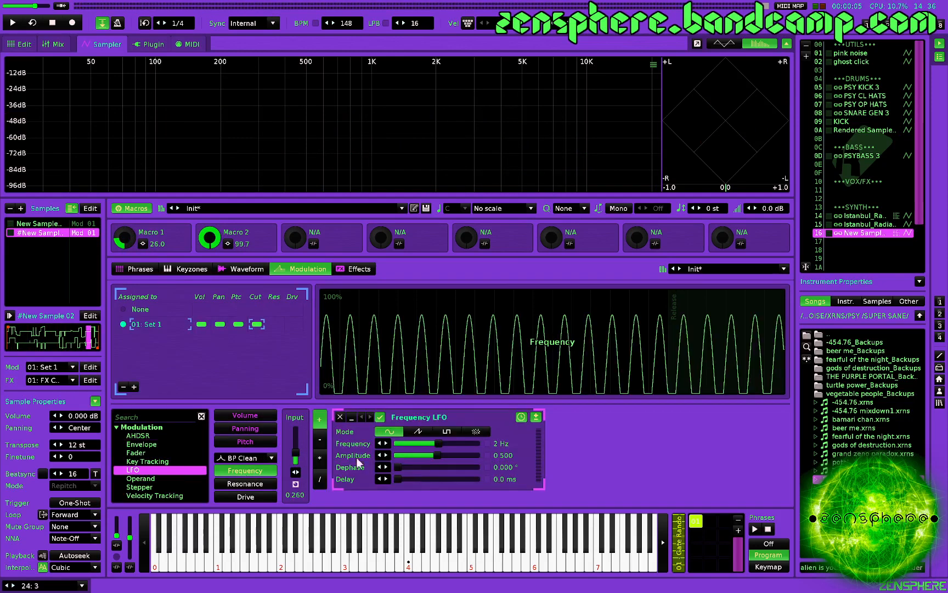
{"action": "left_click", "coordinate": [425, 444]}
{"action": "left_click_drag", "start_coordinate": [427, 455], "coordinate": [422, 455]}
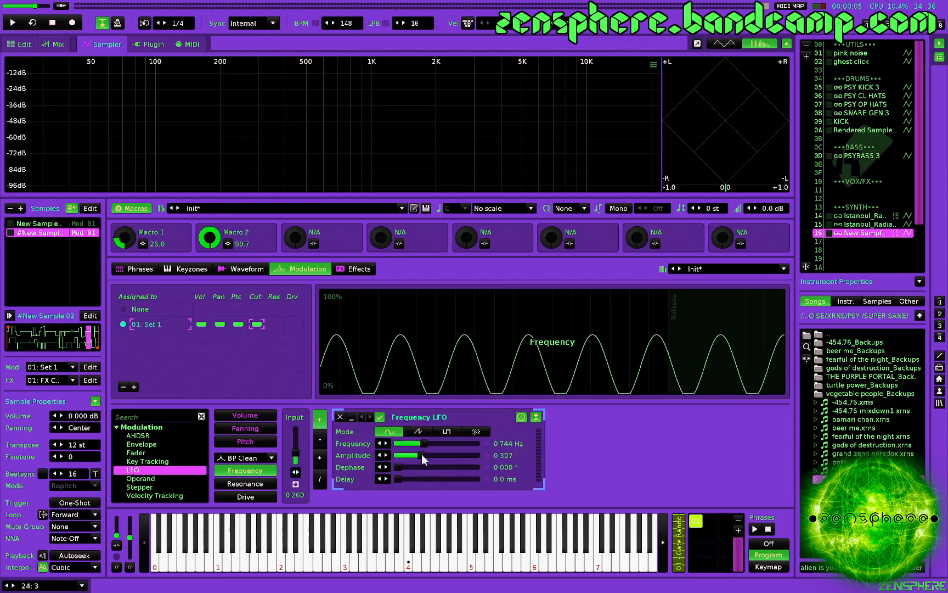
{"action": "key", "text": "z"}
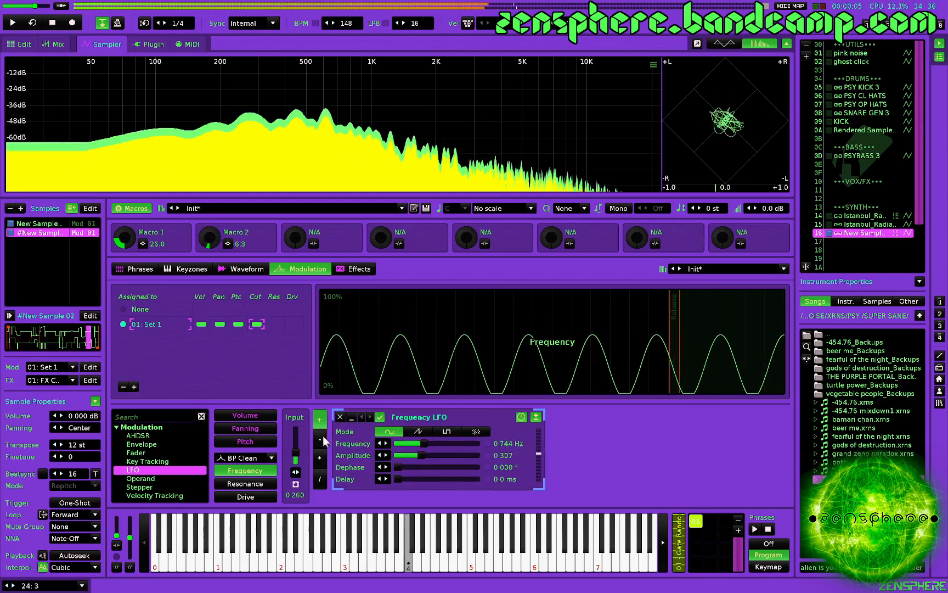
{"action": "double_click", "coordinate": [295, 447]}
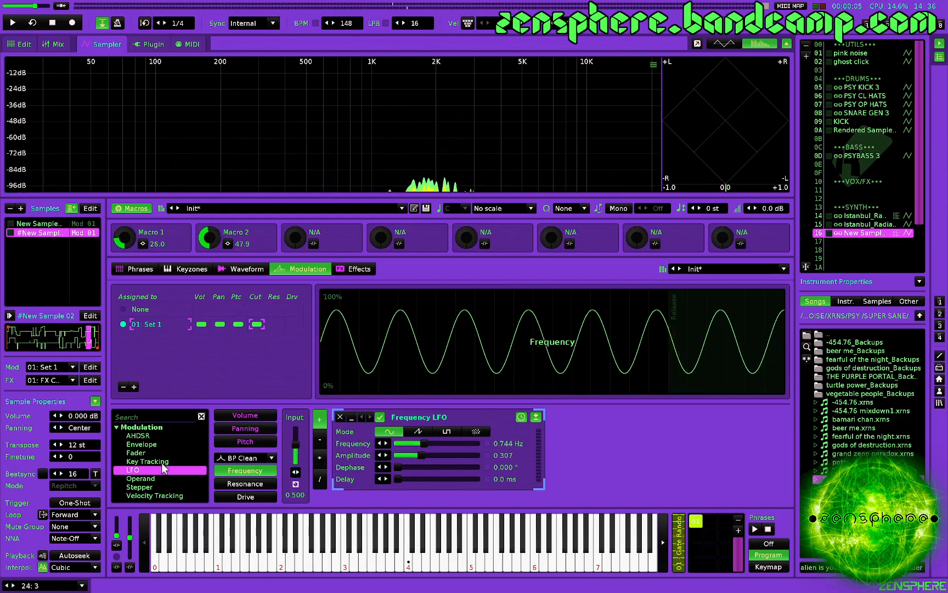
Step: Map the filter frequency LFO's dephase to Macro 3 over the range 0 to 360°
{"action": "left_click", "coordinate": [314, 243]}
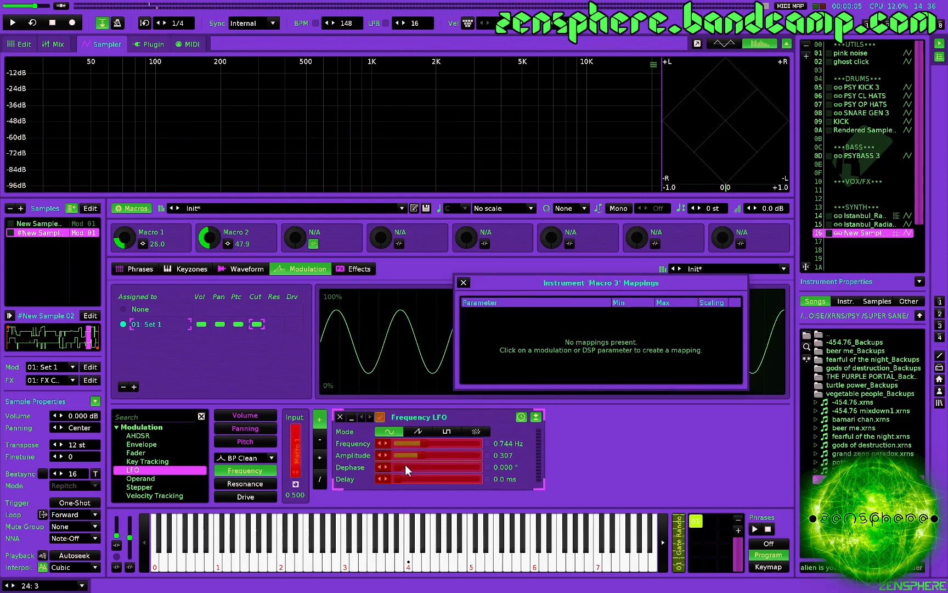
{"action": "left_click", "coordinate": [447, 466]}
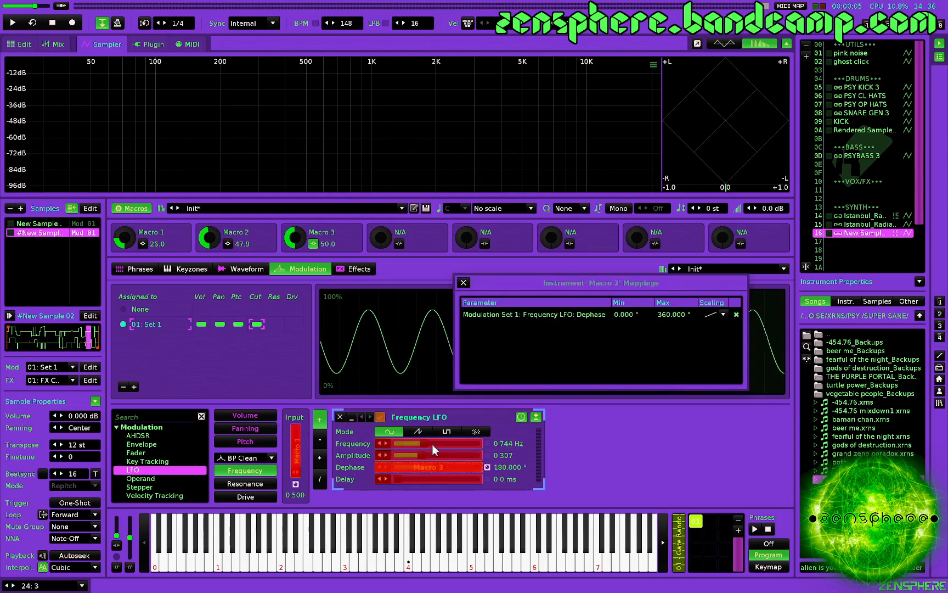
{"action": "left_click", "coordinate": [463, 282]}
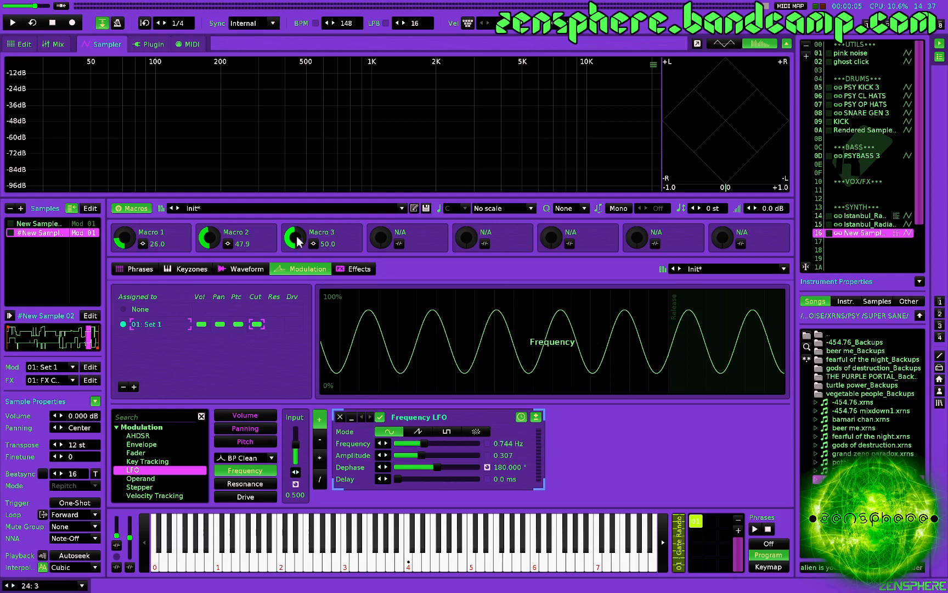
{"action": "left_click_drag", "start_coordinate": [296, 237], "coordinate": [296, 231]}
Step: Set the amplitude of the macro control chain's random LFO for Macro 3 to 100% and audition the result with repeated notes
{"action": "left_click", "coordinate": [366, 269]}
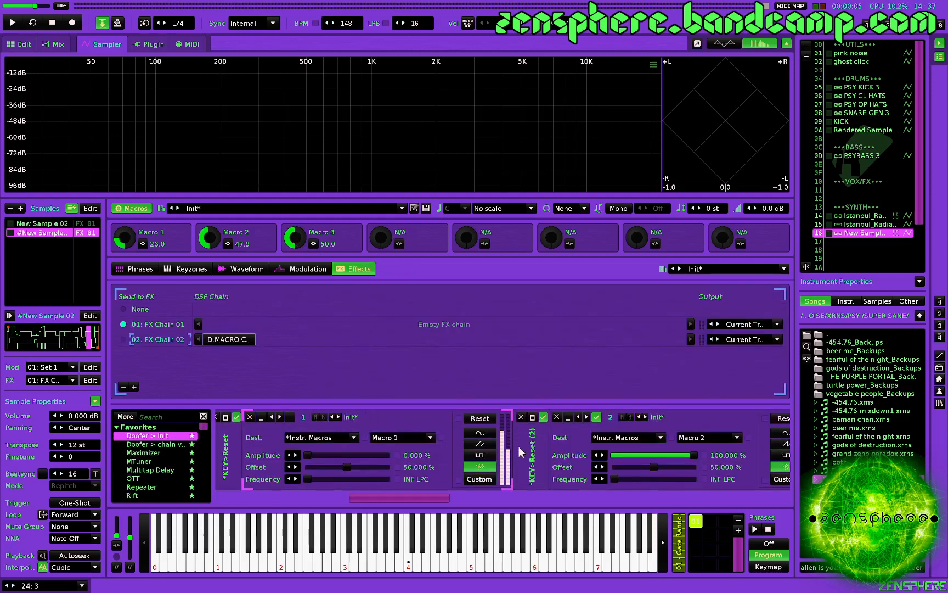
{"action": "scroll", "coordinate": [514, 443], "scroll_direction": "right", "scroll_amount": 4}
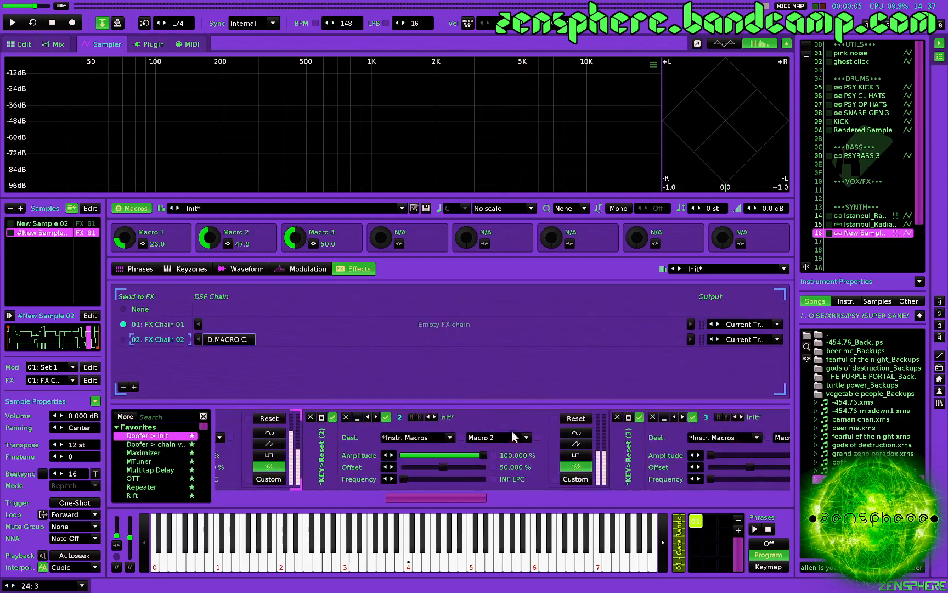
{"action": "scroll", "coordinate": [467, 442], "scroll_direction": "right", "scroll_amount": 3}
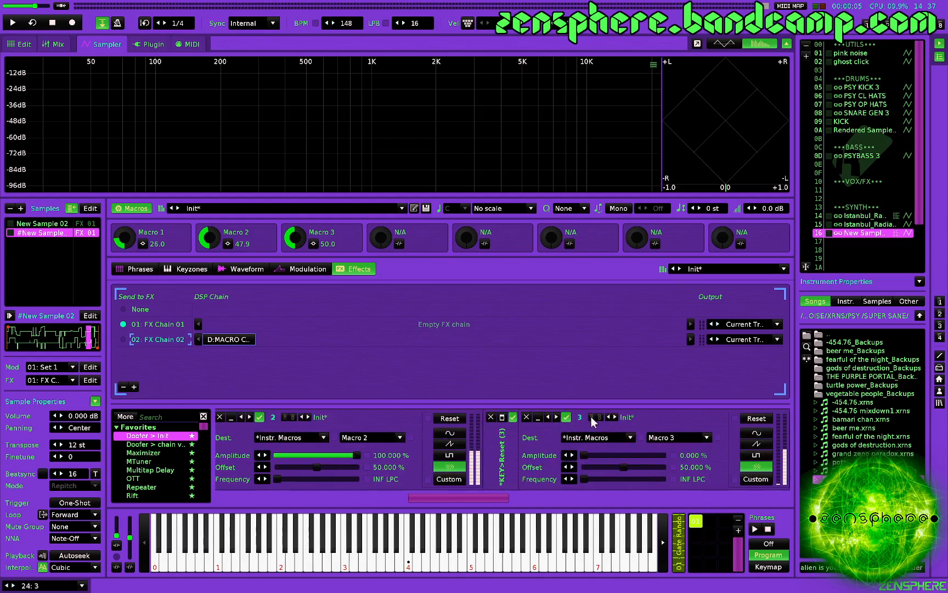
{"action": "left_click_drag", "start_coordinate": [591, 455], "coordinate": [661, 455]}
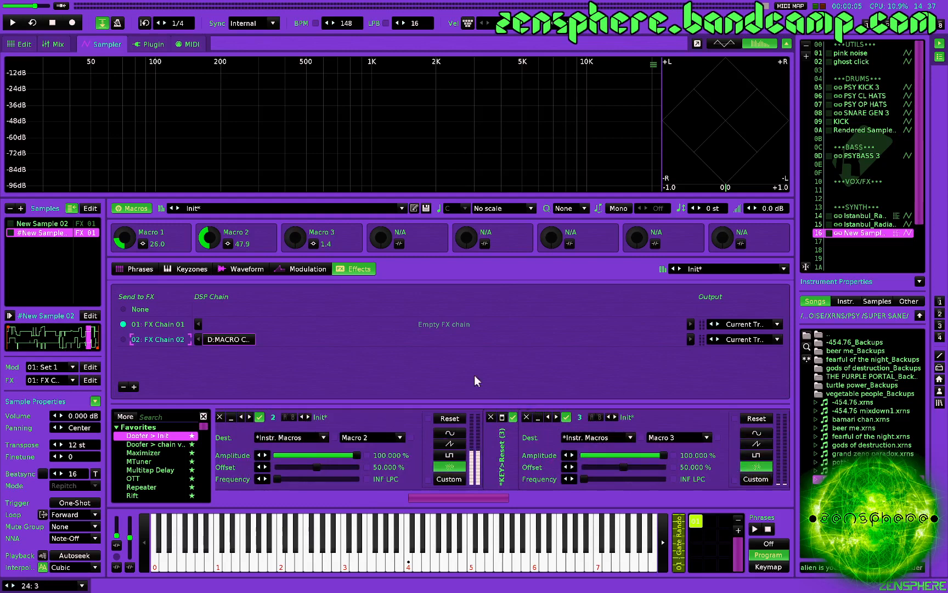
{"action": "key", "text": "z"}
{"action": "key", "text": "z"}
{"action": "key", "text": "z"}
{"action": "key", "text": "z"}
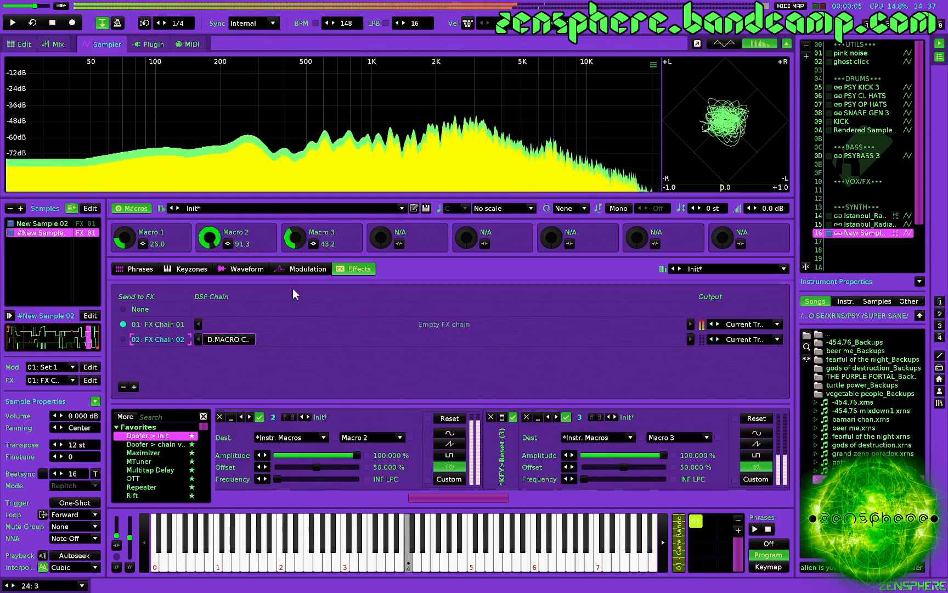
Step: Lower the filter frequency LFO to 0.395 Hz with amplitude 0.243, and map its frequency to Macro 4
{"action": "left_click", "coordinate": [308, 268]}
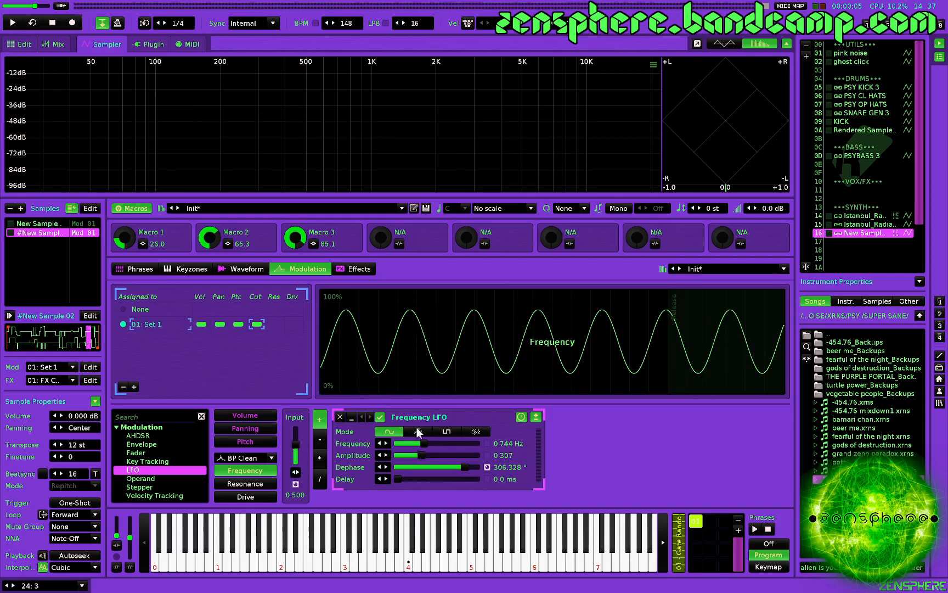
{"action": "mouse_move", "coordinate": [419, 444]}
{"action": "left_mouse_down"}
{"action": "mouse_move", "coordinate": [412, 443]}
{"action": "mouse_move", "coordinate": [441, 443]}
{"action": "mouse_move", "coordinate": [416, 443]}
{"action": "left_mouse_up"}
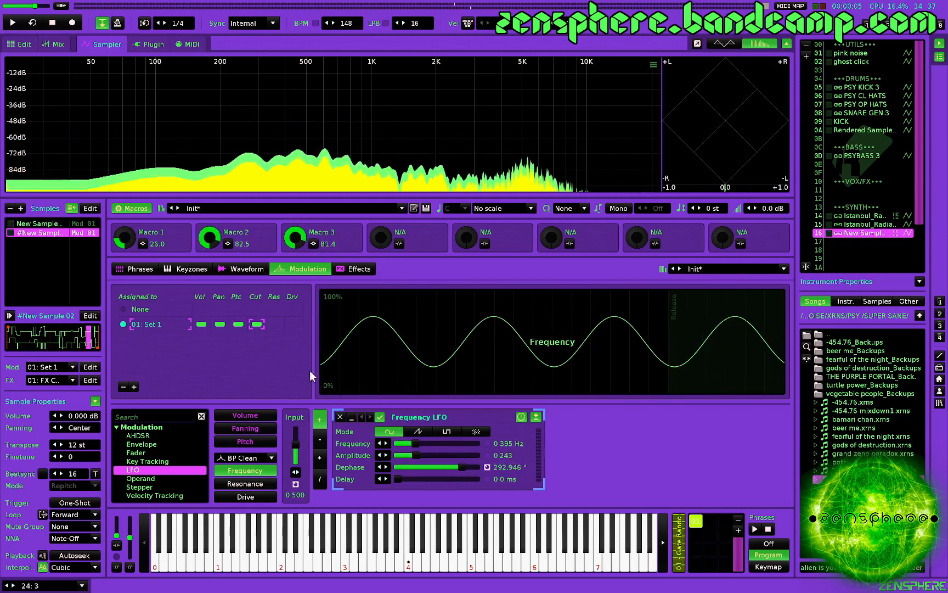
{"action": "left_click", "coordinate": [398, 243]}
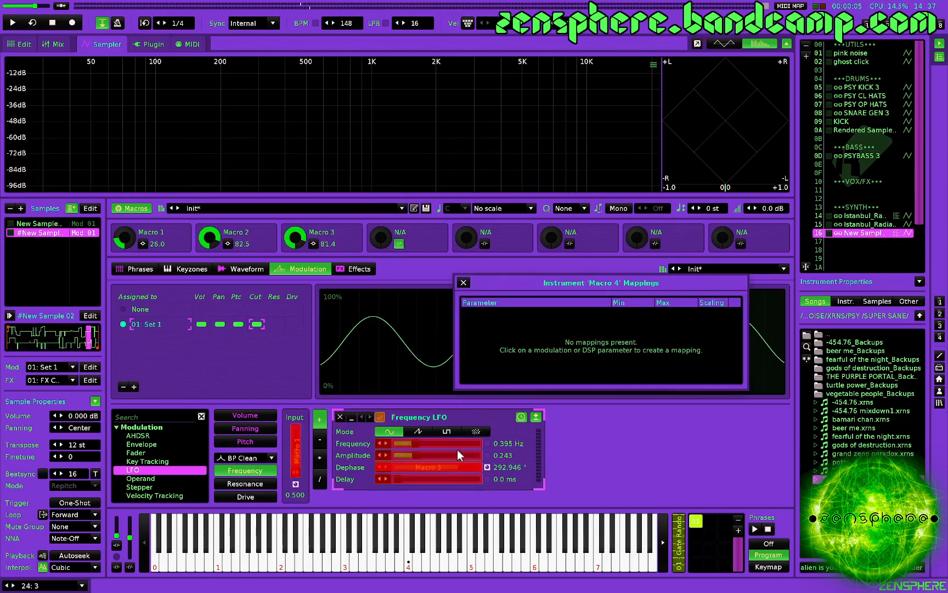
{"action": "left_click", "coordinate": [430, 442]}
{"action": "left_click", "coordinate": [464, 283]}
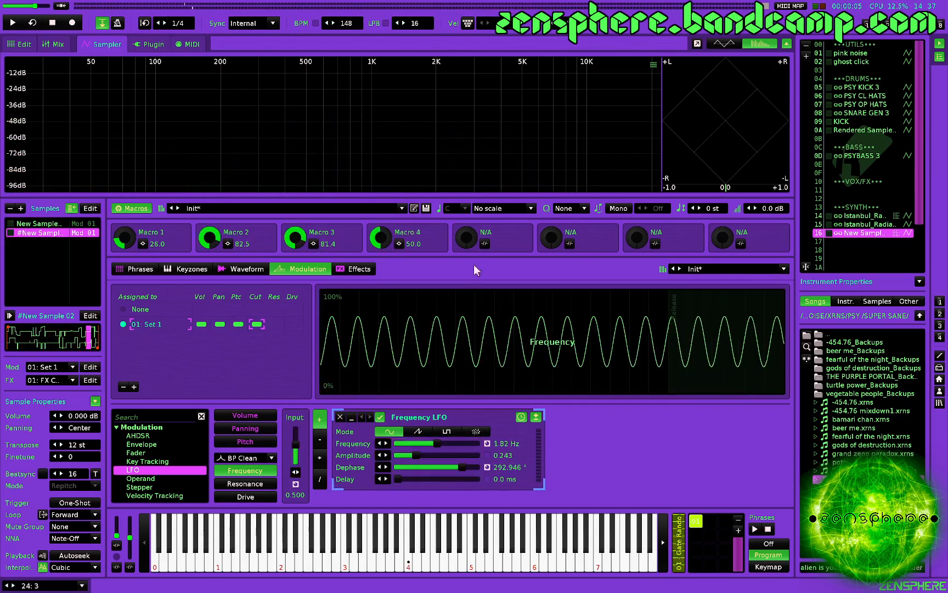
Step: Map the filter frequency LFO's amplitude to Macro 5 over the range 0 to 1
{"action": "left_click", "coordinate": [484, 243]}
{"action": "left_click", "coordinate": [425, 455]}
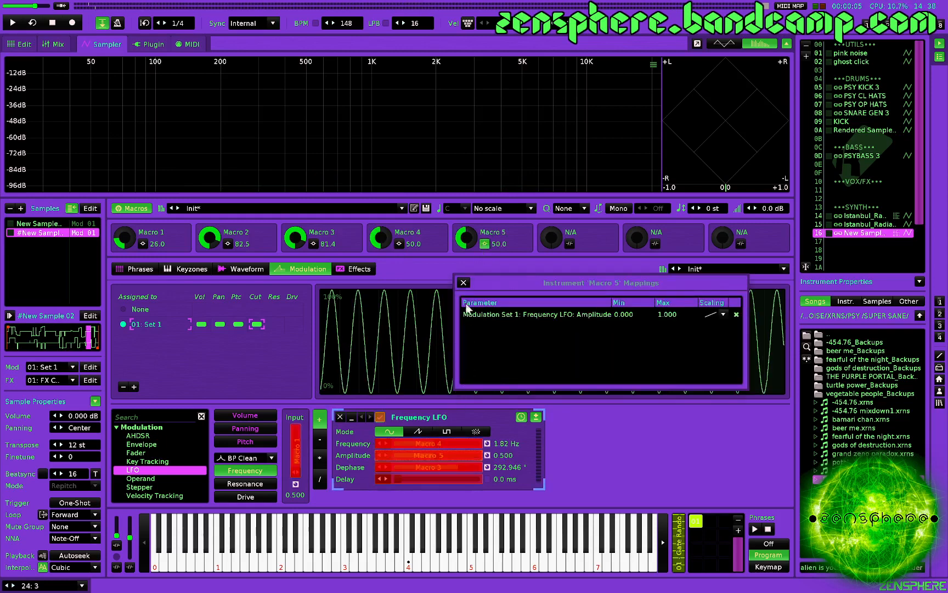
{"action": "left_click", "coordinate": [464, 282]}
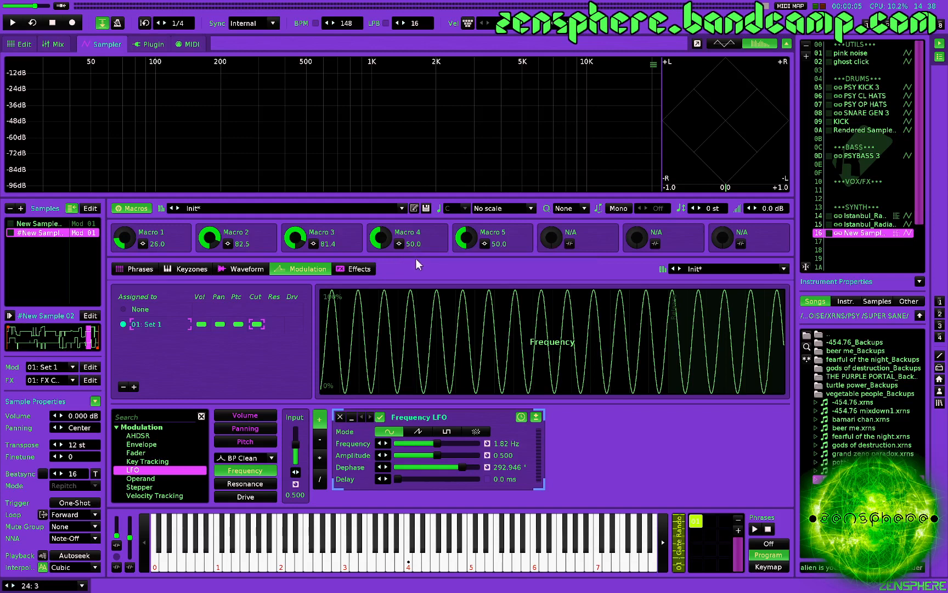
Step: Set the amplitude of the macro control chain's random LFOs for Macro 4 and Macro 5 to 100% and audition the result
{"action": "left_click", "coordinate": [344, 267]}
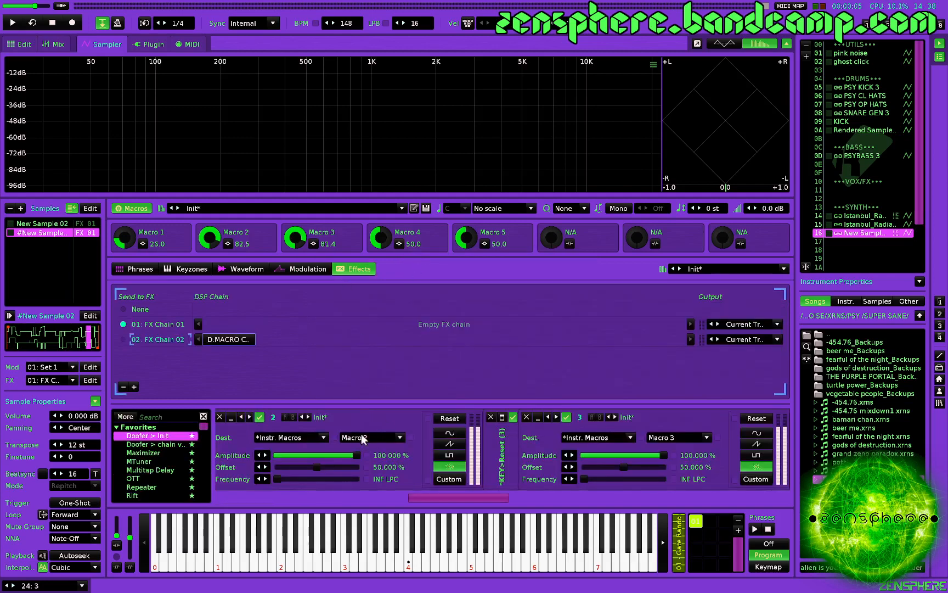
{"action": "scroll", "coordinate": [434, 447], "scroll_direction": "right", "scroll_amount": 4}
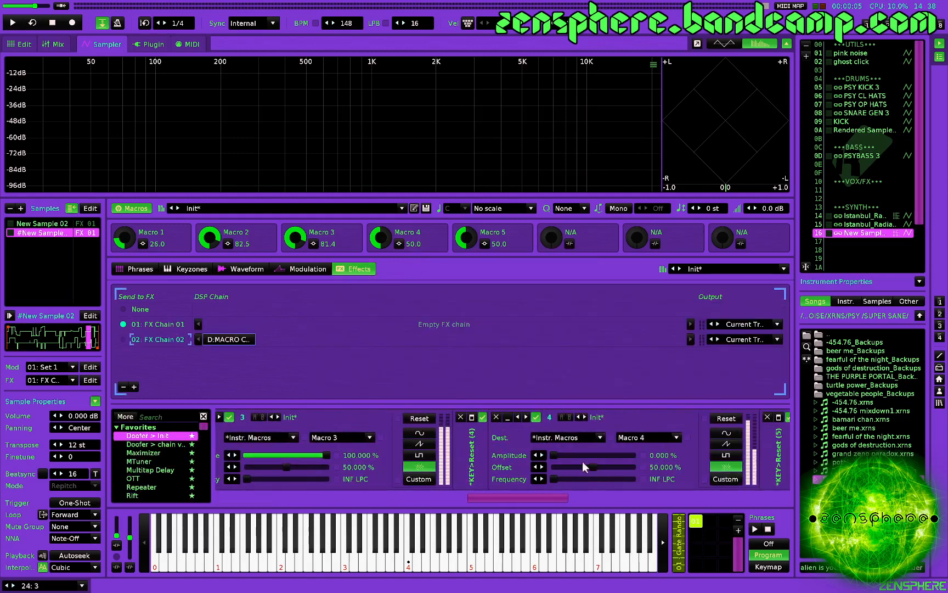
{"action": "left_click_drag", "start_coordinate": [593, 456], "coordinate": [731, 455]}
{"action": "scroll", "coordinate": [636, 460], "scroll_direction": "right", "scroll_amount": 3}
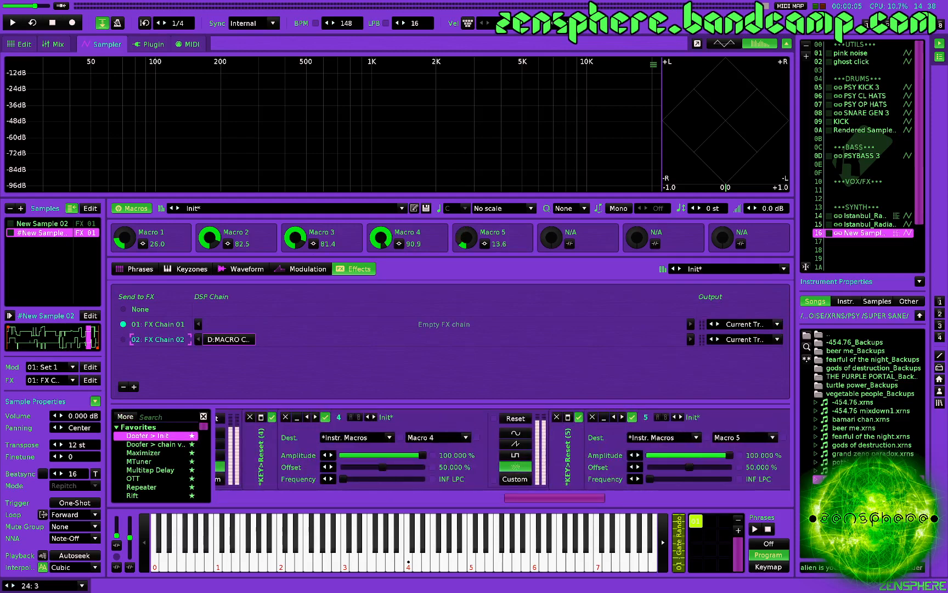
{"action": "key", "text": "z"}
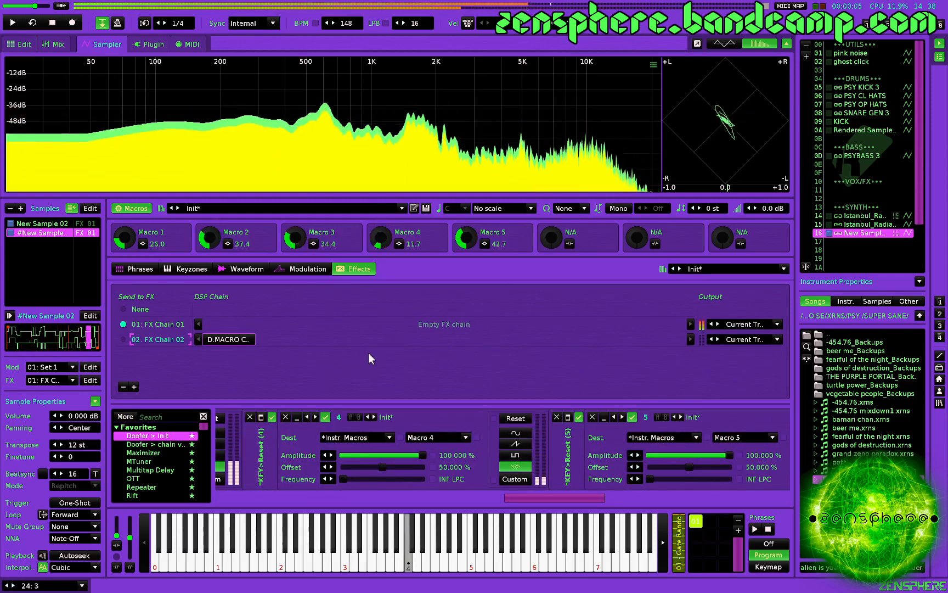
Step: Limit Macro 4's mapping of the filter LFO frequency to a maximum of 5 Hz and audition the modulation curve
{"action": "left_click", "coordinate": [399, 243]}
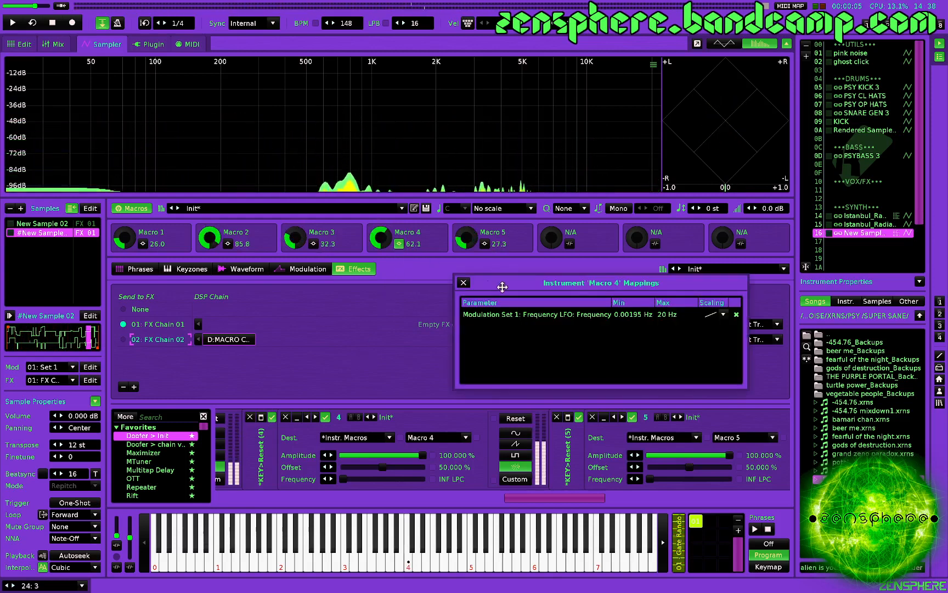
{"action": "double_click", "coordinate": [674, 316]}
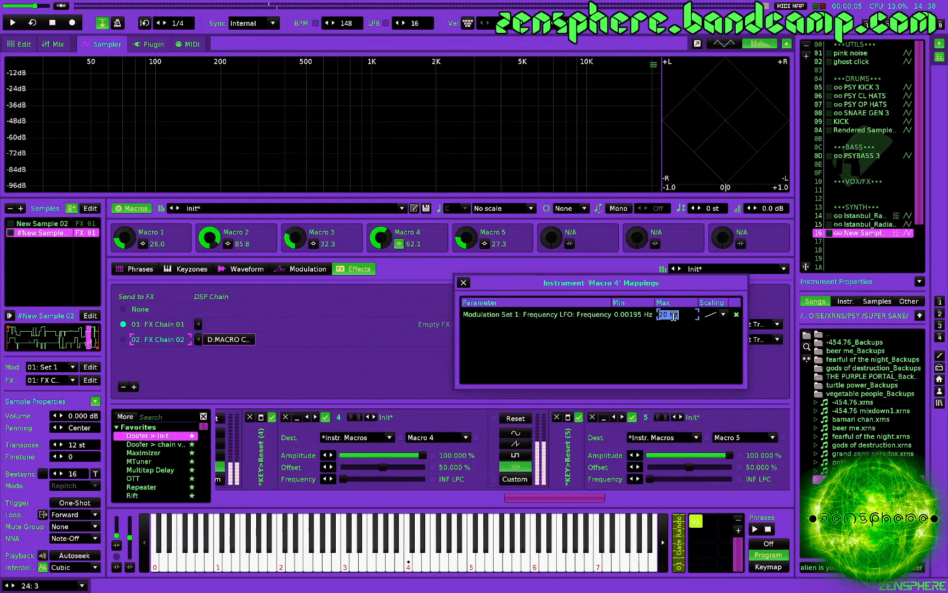
{"action": "type", "text": "5"}
{"action": "left_click", "coordinate": [402, 323]}
{"action": "left_click", "coordinate": [463, 282]}
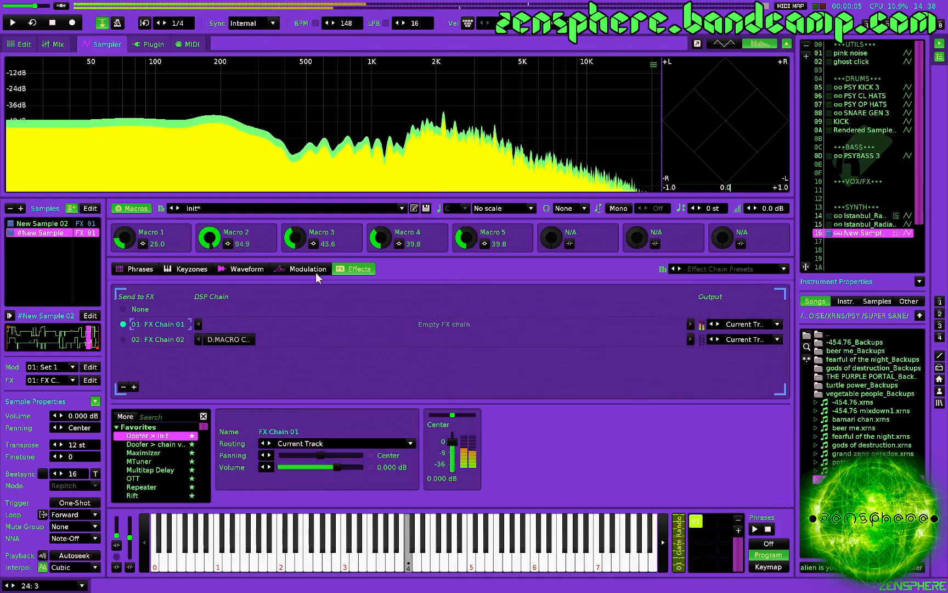
{"action": "left_click", "coordinate": [316, 271]}
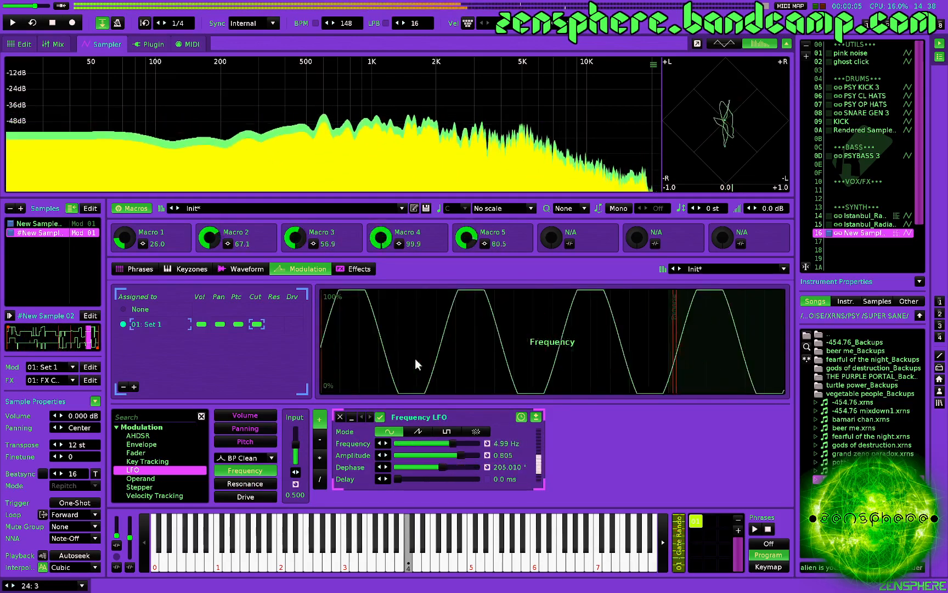
Step: Limit Macro 5's mapping of the filter LFO amplitude to a maximum of 0.5 and audition the randomized sweeps
{"action": "left_click", "coordinate": [485, 243]}
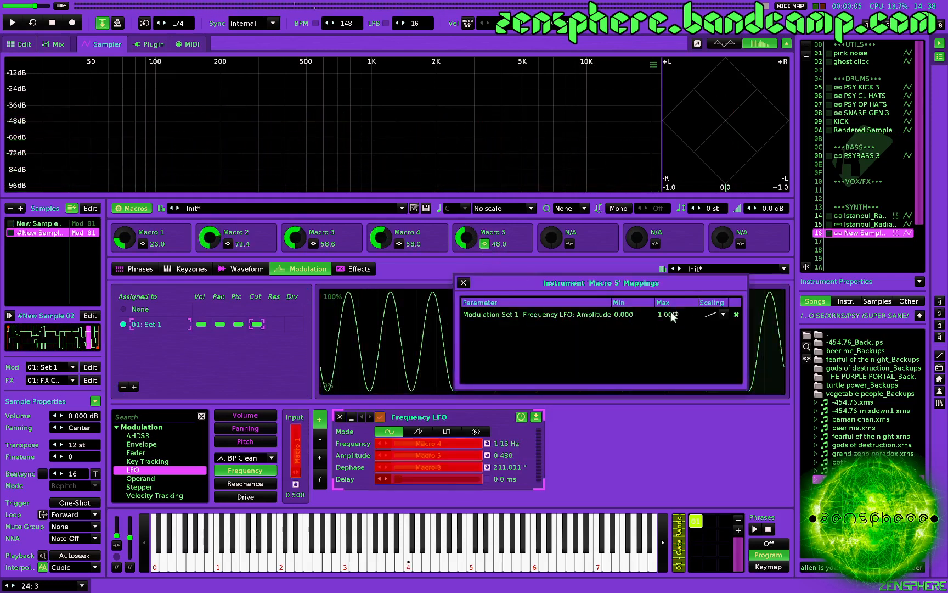
{"action": "type", "text": ".5"}
{"action": "key", "text": "Return"}
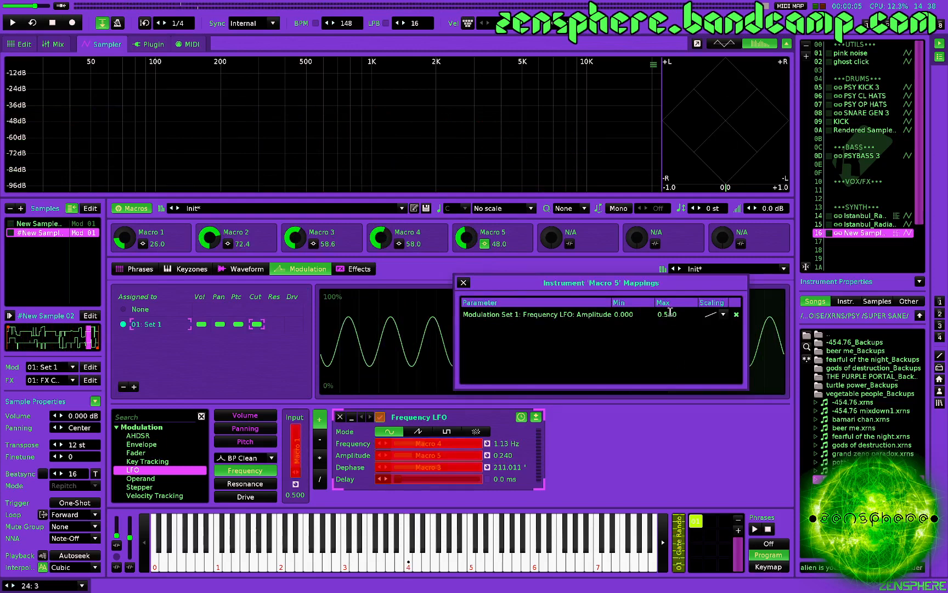
{"action": "left_click", "coordinate": [461, 283]}
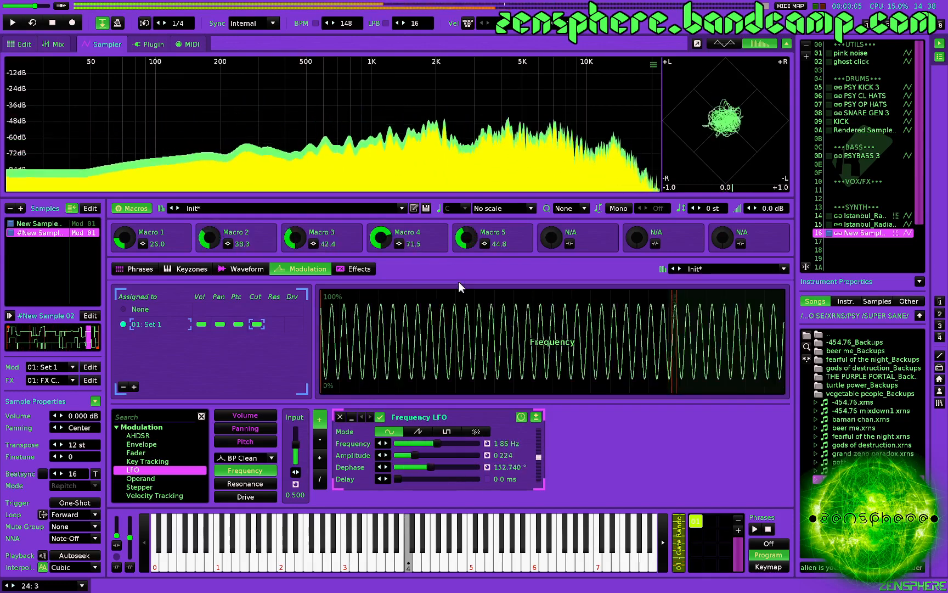
{"action": "key", "text": "space"}
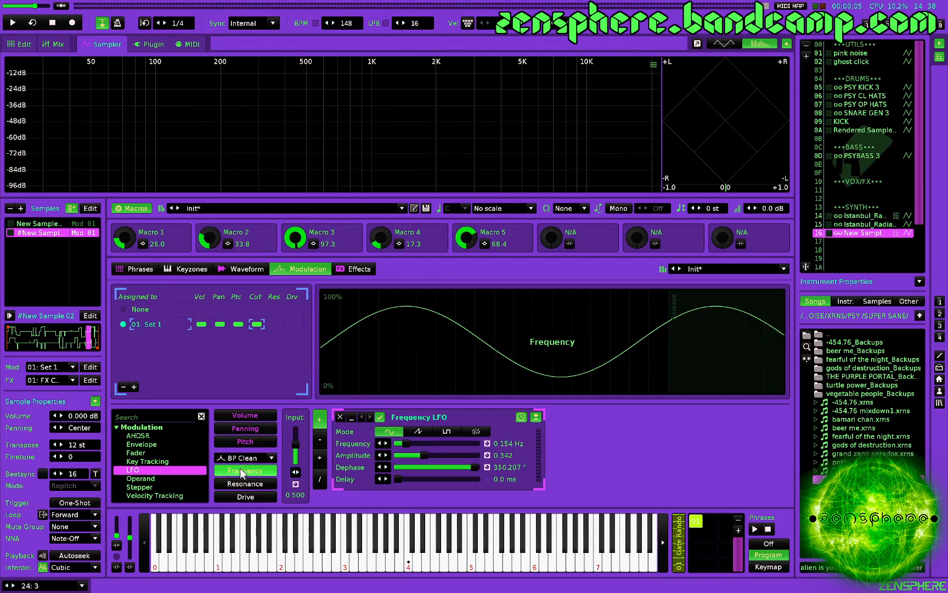
Step: Set the filter's resonance input to 0.720 and its drive input to 0.208, auditioning with notes in two octaves
{"action": "left_click", "coordinate": [243, 482]}
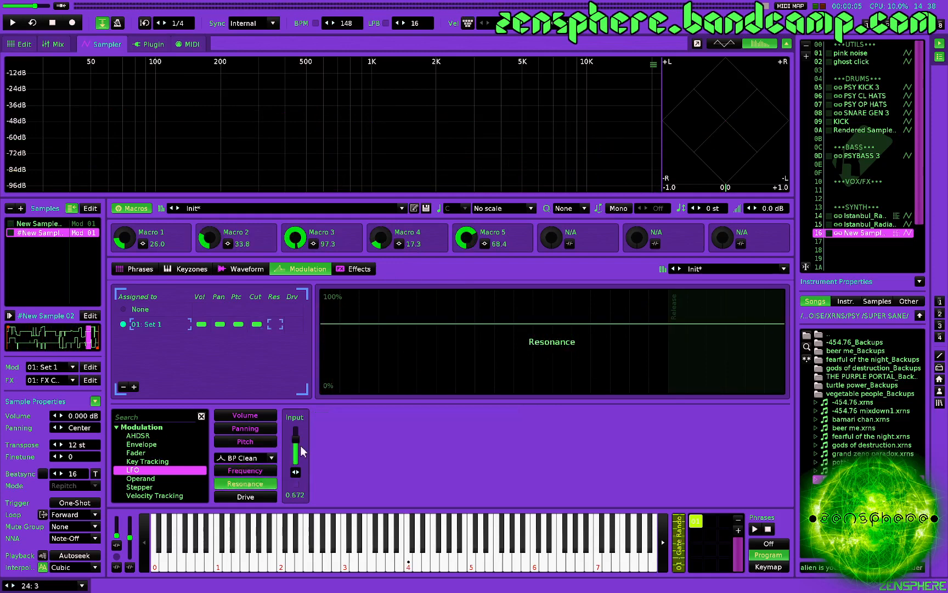
{"action": "left_click_drag", "start_coordinate": [299, 446], "coordinate": [296, 437]}
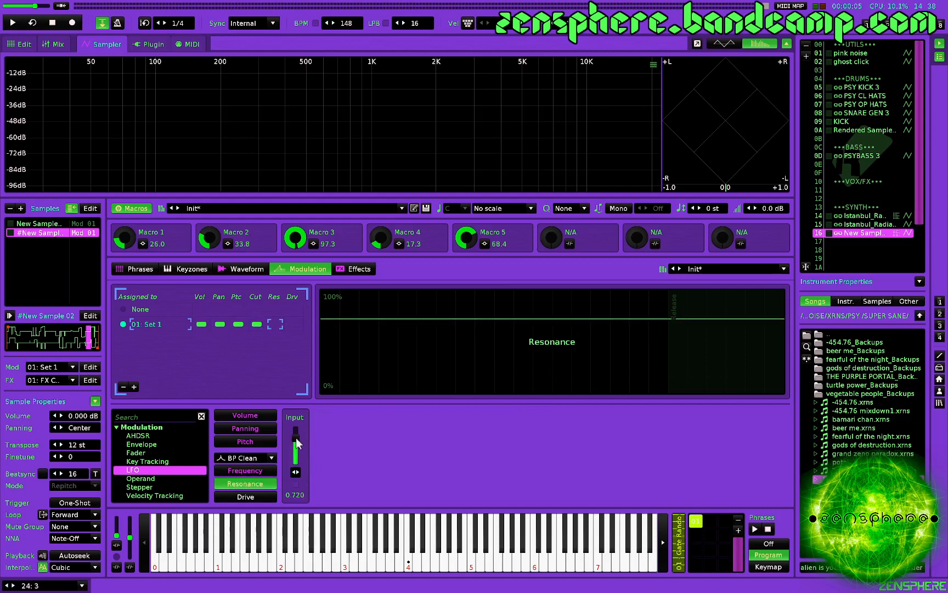
{"action": "left_click", "coordinate": [252, 496]}
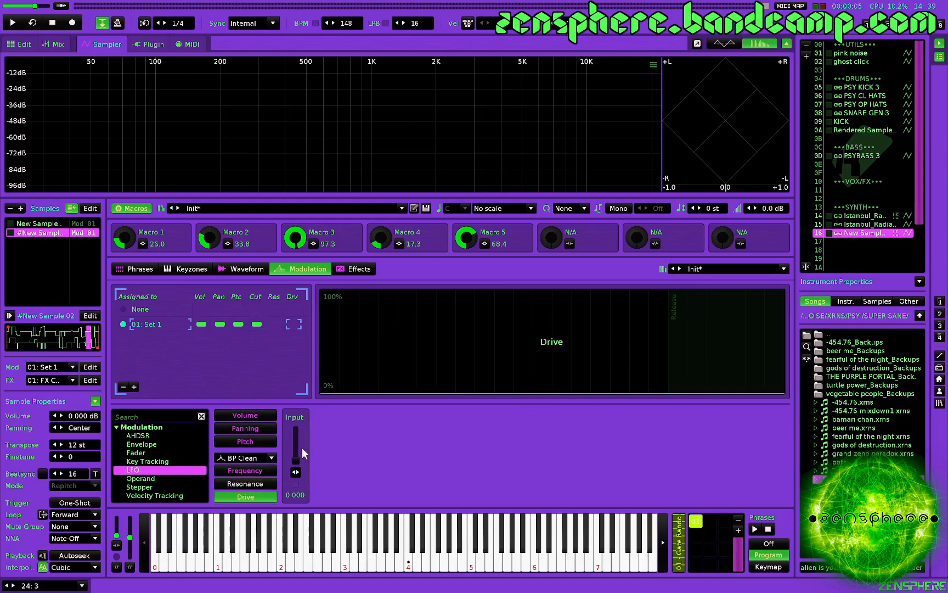
{"action": "key", "text": "z"}
{"action": "left_click_drag", "start_coordinate": [297, 459], "coordinate": [297, 455]}
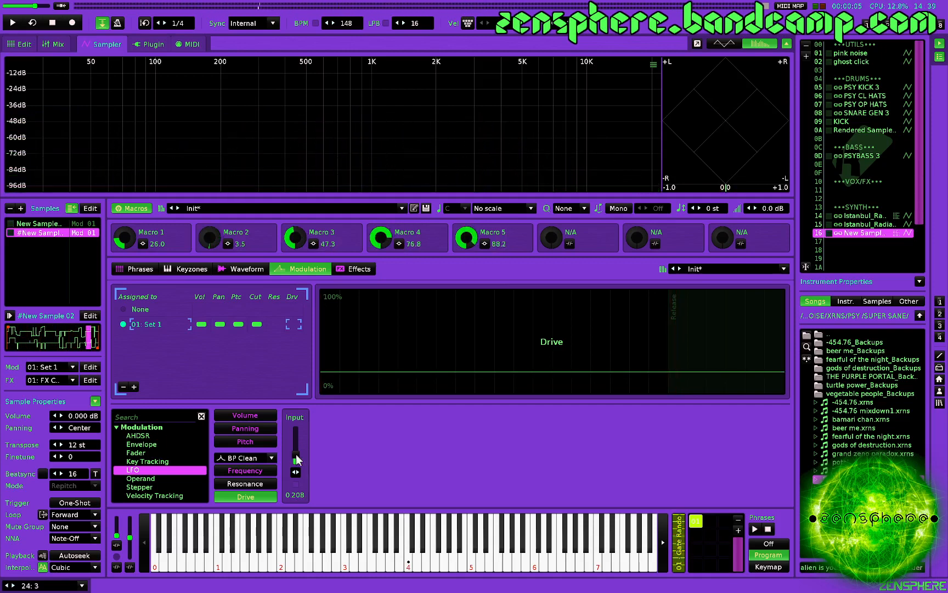
{"action": "key", "text": "q"}
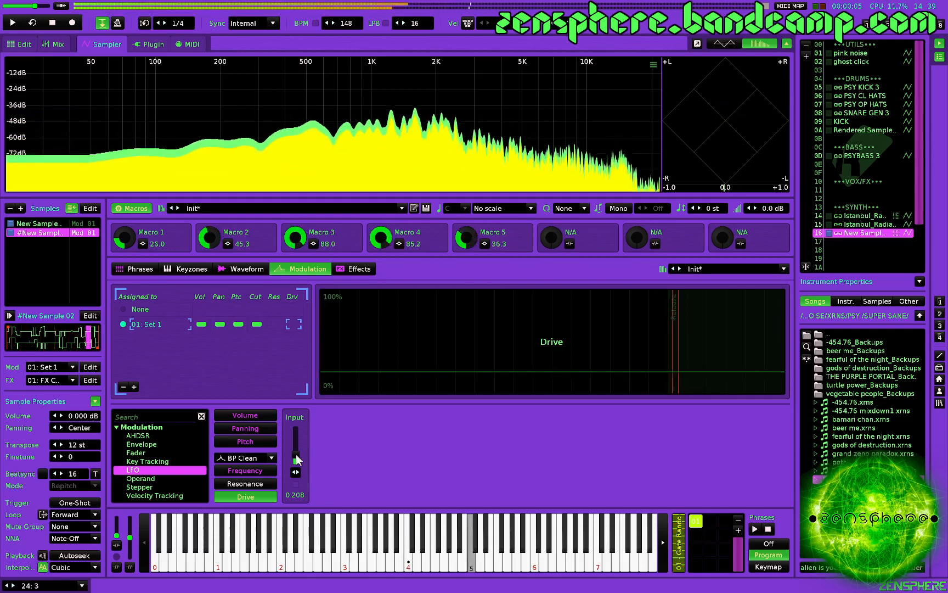
{"action": "key", "text": "z"}
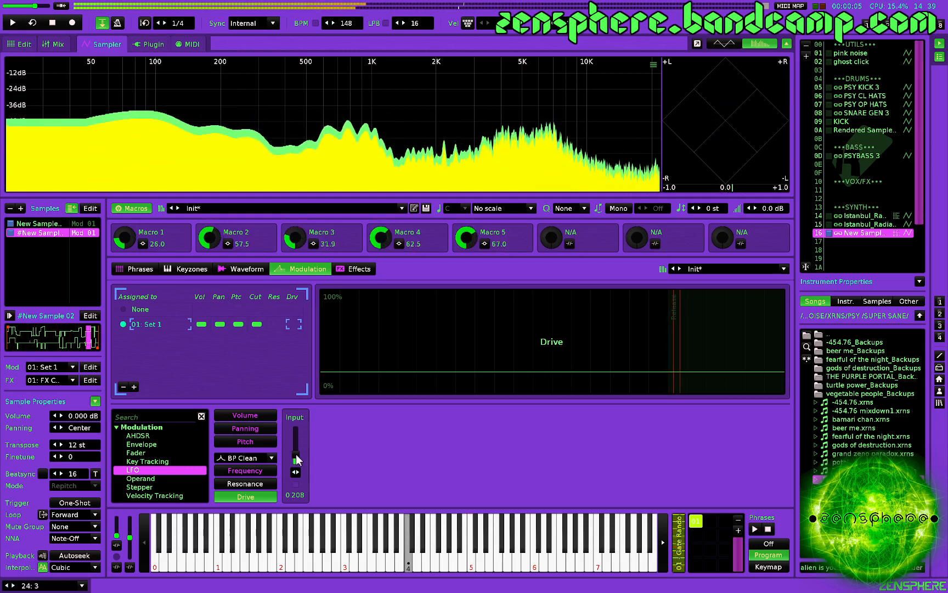
Step: Add an Exciter followed by a Flanger to FX Chain 01
{"action": "left_click", "coordinate": [365, 269]}
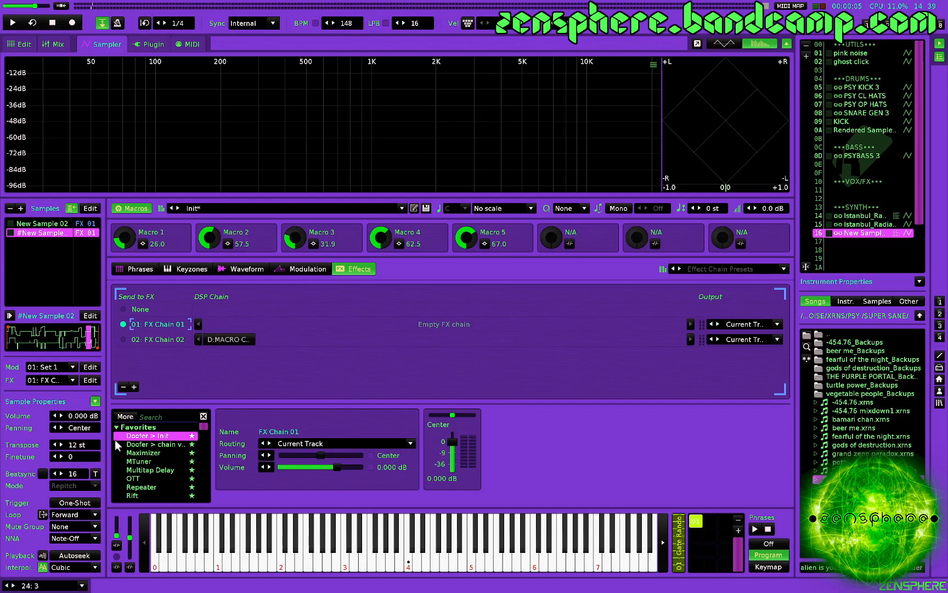
{"action": "scroll", "coordinate": [155, 443], "scroll_direction": "down", "scroll_amount": 3}
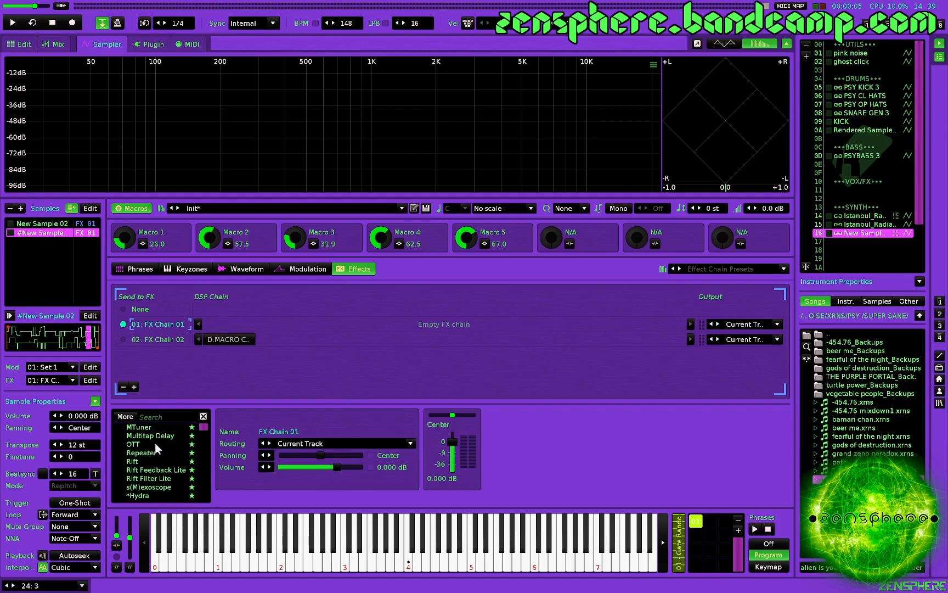
{"action": "scroll", "coordinate": [154, 443], "scroll_direction": "down", "scroll_amount": 4}
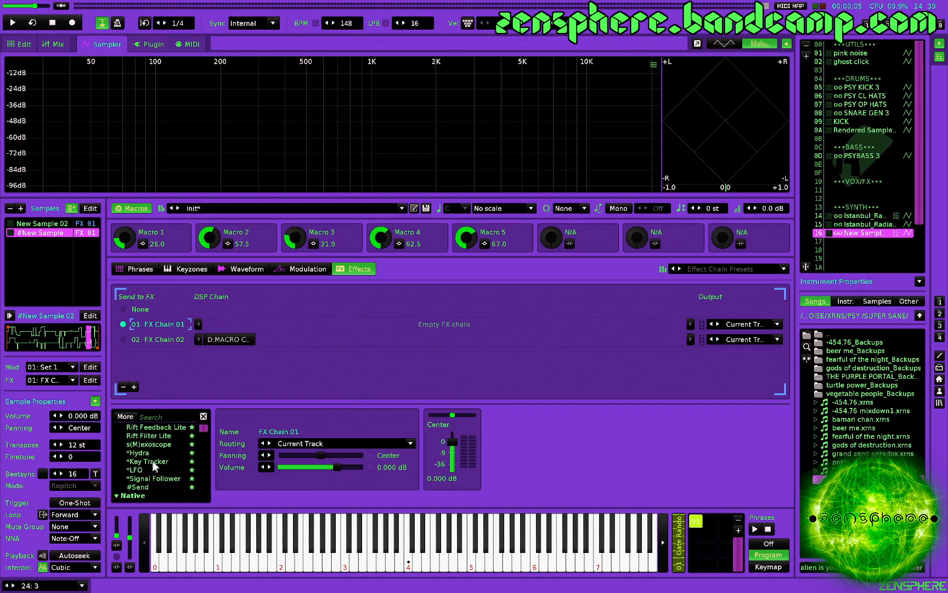
{"action": "scroll", "coordinate": [153, 461], "scroll_direction": "down", "scroll_amount": 8}
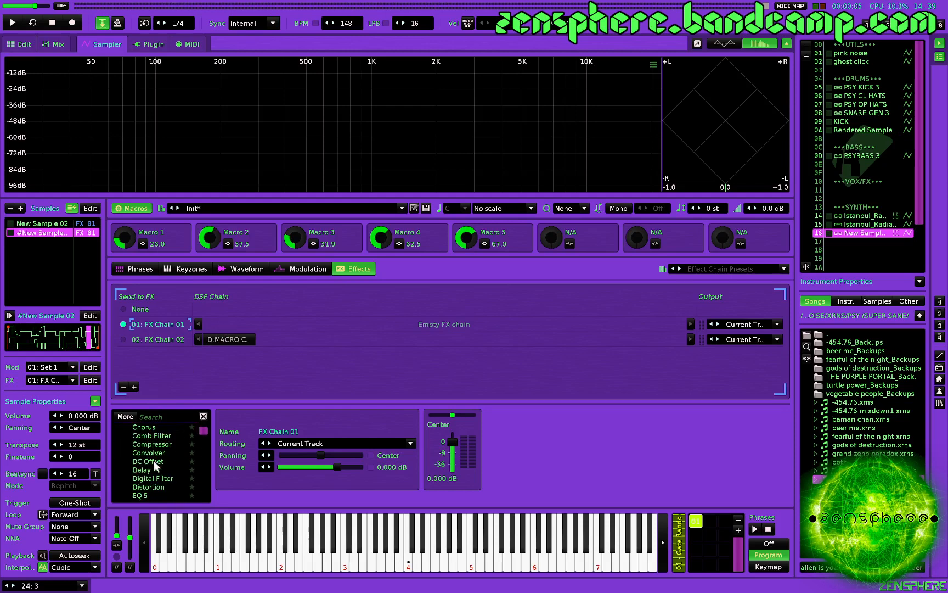
{"action": "scroll", "coordinate": [153, 470], "scroll_direction": "down", "scroll_amount": 1}
{"action": "double_click", "coordinate": [155, 478]}
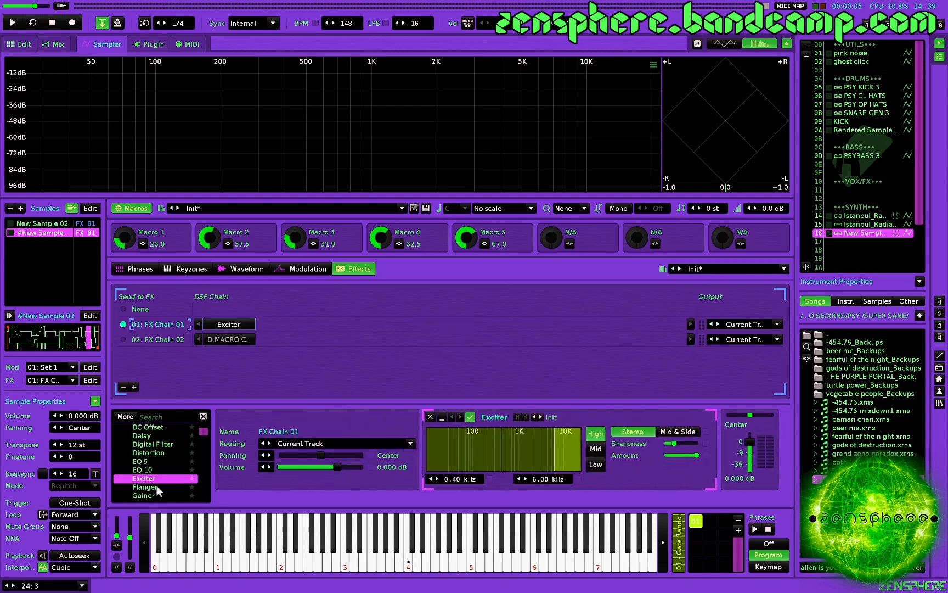
{"action": "double_click", "coordinate": [152, 488]}
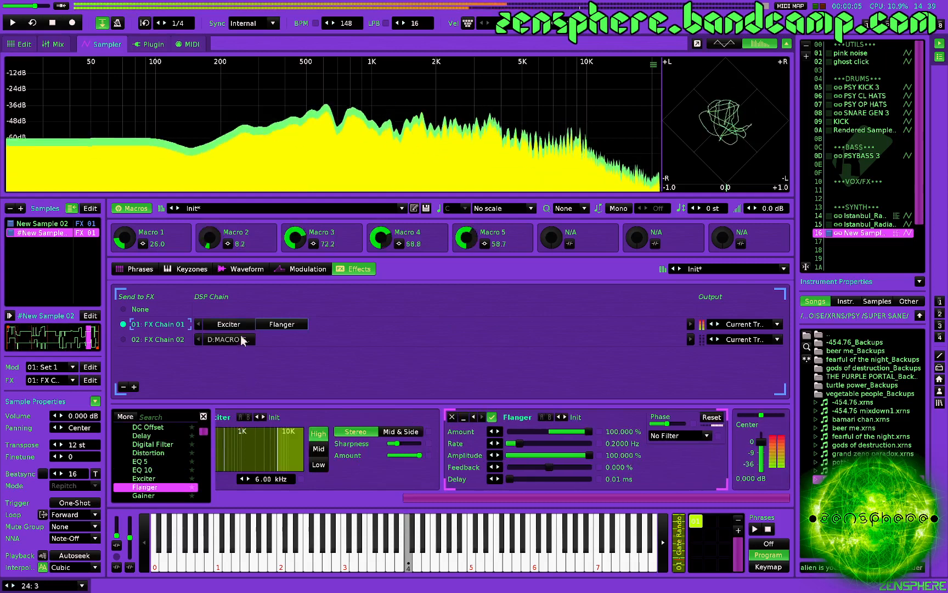
Step: Set the Exciter's high band to Mid & Side mode with raised mid sharpness and reduced side amount, and audition it
{"action": "left_click", "coordinate": [466, 440]}
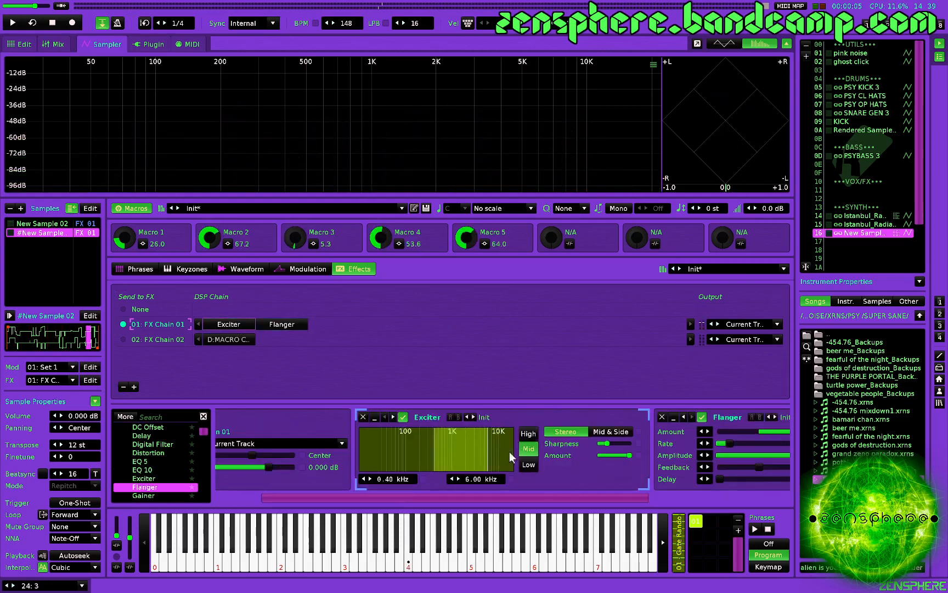
{"action": "left_click", "coordinate": [609, 431]}
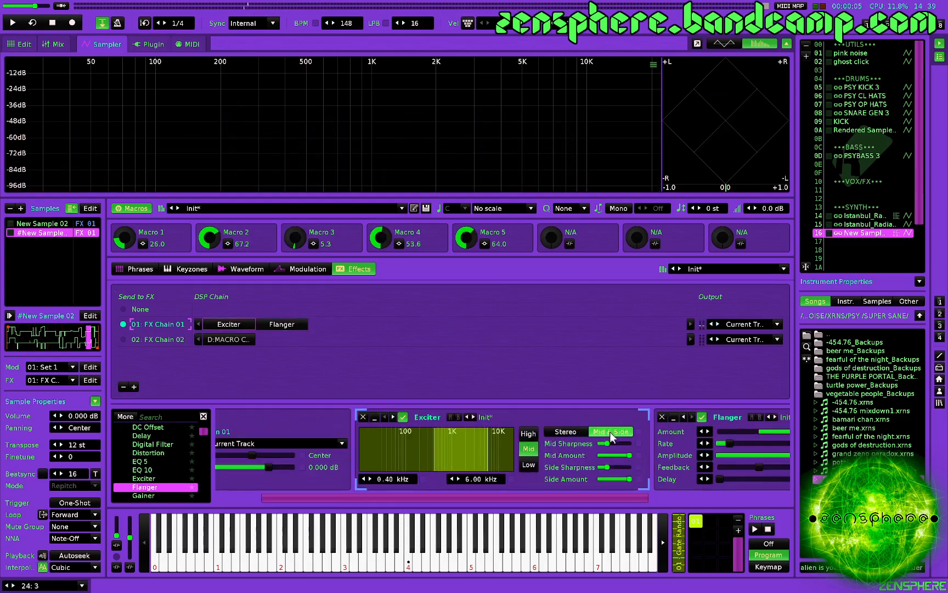
{"action": "left_click", "coordinate": [616, 443]}
{"action": "left_click", "coordinate": [619, 479]}
{"action": "left_click", "coordinate": [503, 444]}
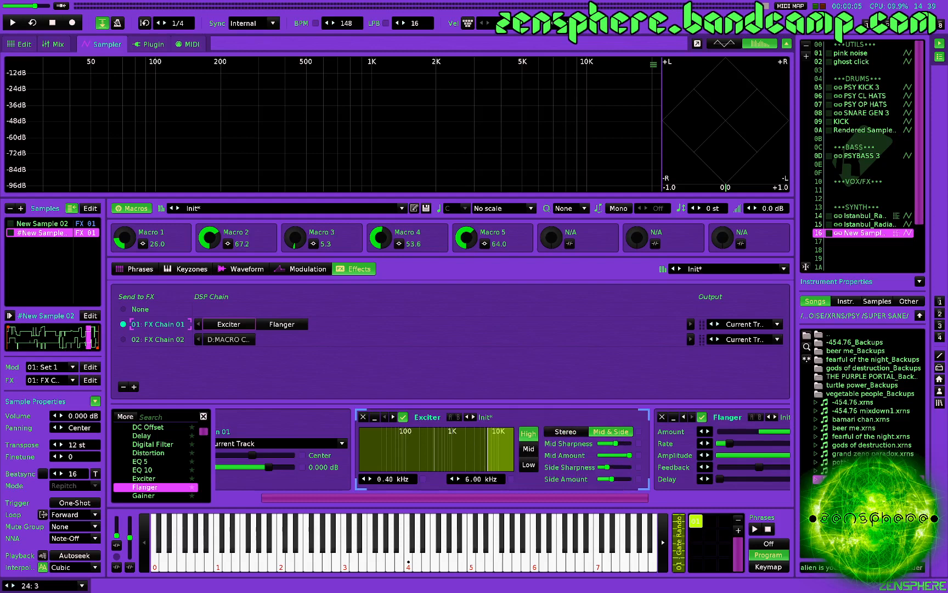
{"action": "key", "text": "z"}
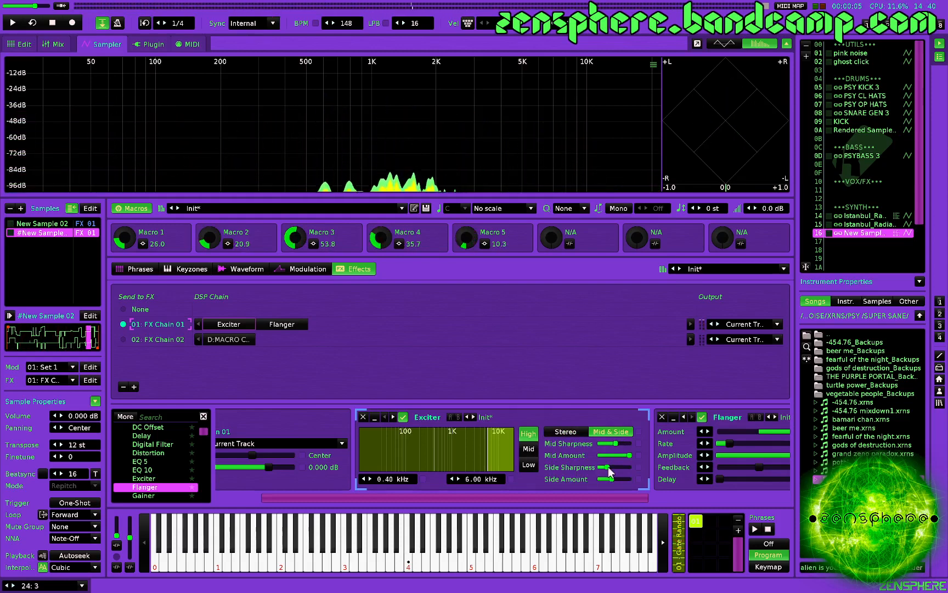
{"action": "key", "text": "z"}
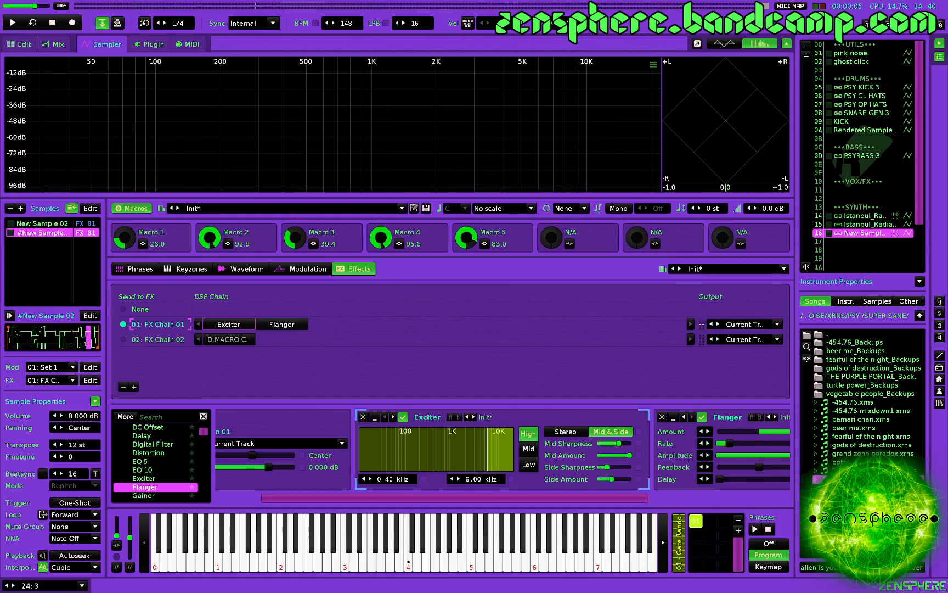
Step: Fine-tune the Exciter's mid sharpness and lower its side settings across the mid and high bands while auditioning, with the upper crossover at 4.96 kHz
{"action": "left_click", "coordinate": [474, 447]}
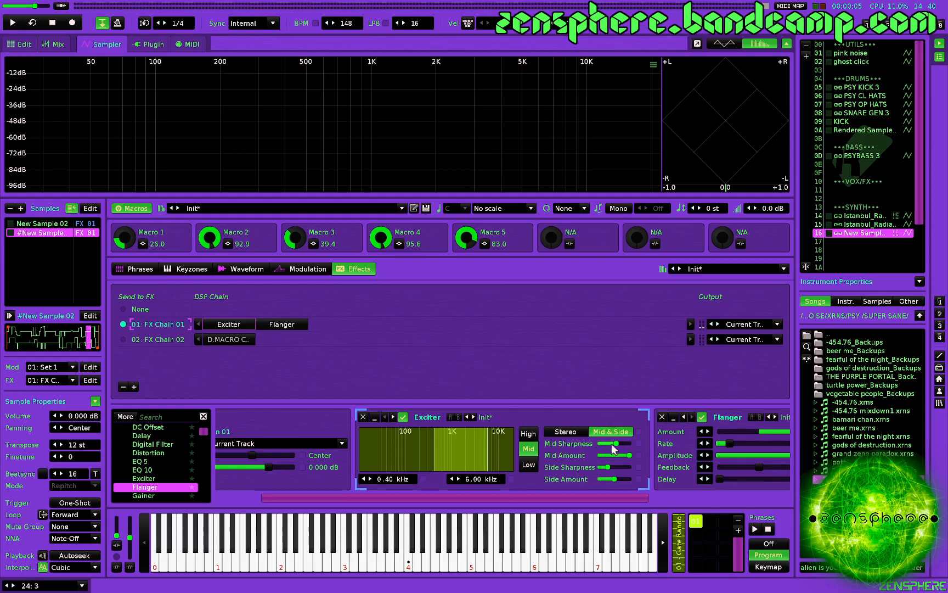
{"action": "key", "text": "z"}
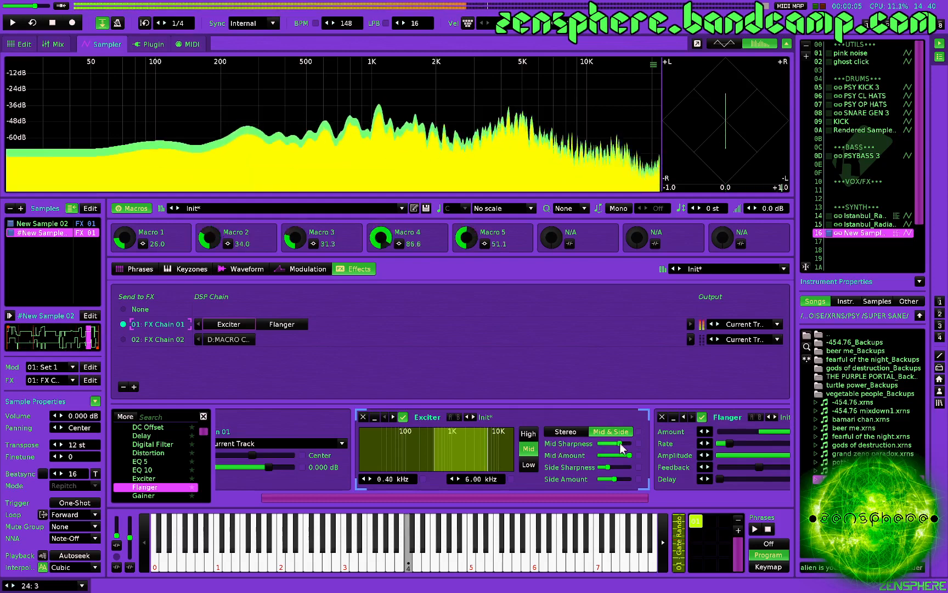
{"action": "left_click_drag", "start_coordinate": [620, 443], "coordinate": [614, 443]}
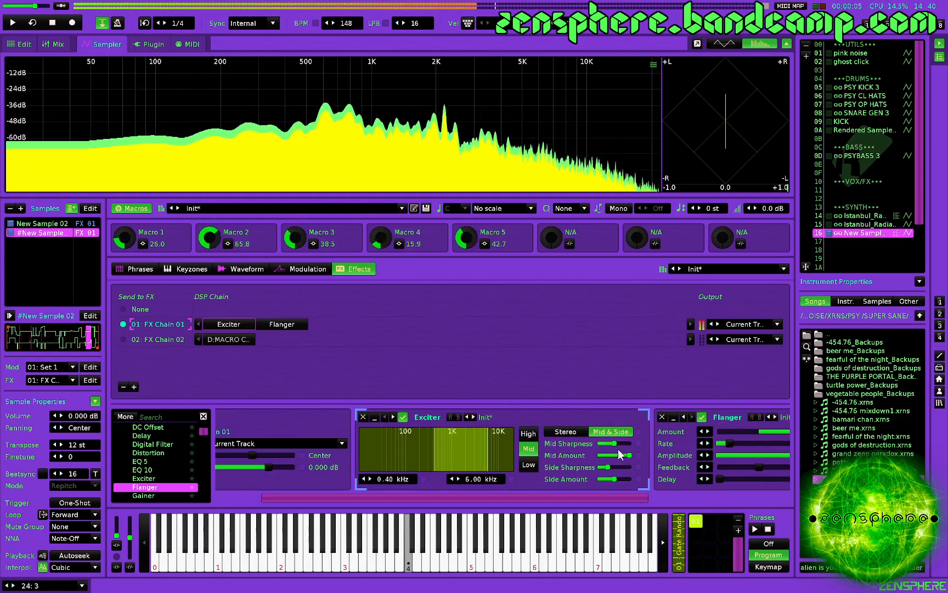
{"action": "left_click_drag", "start_coordinate": [613, 480], "coordinate": [608, 475]}
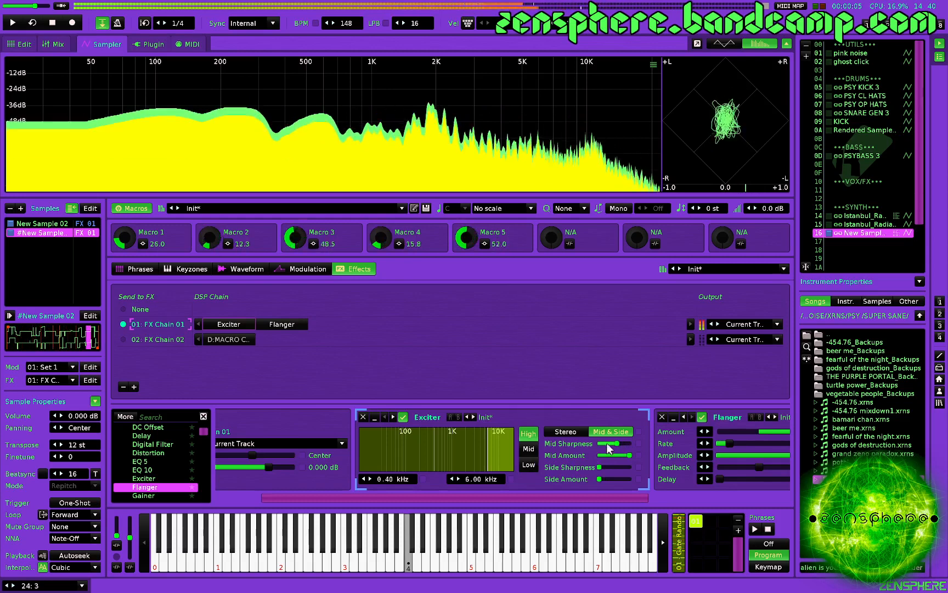
{"action": "left_click_drag", "start_coordinate": [488, 448], "coordinate": [483, 448]}
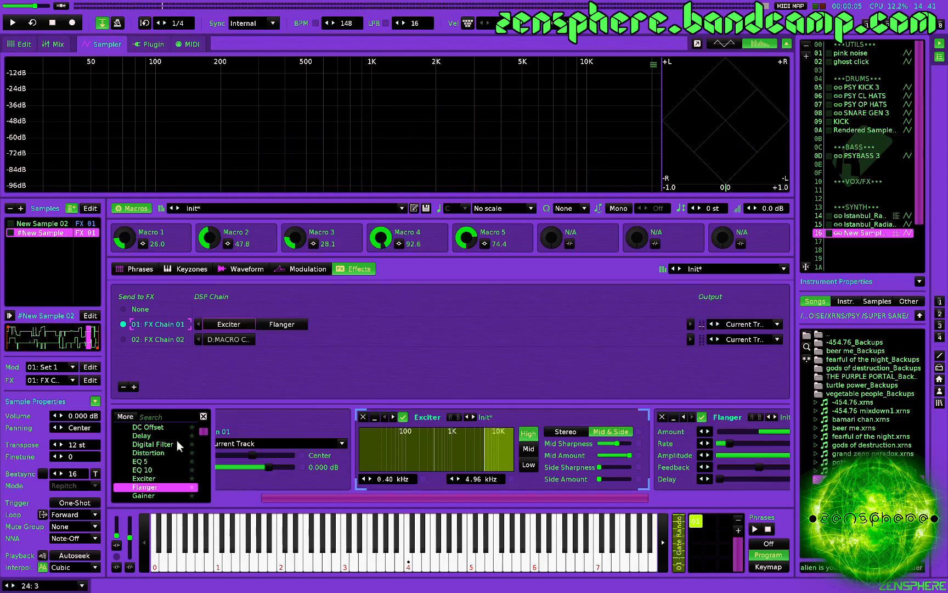
Step: Add a Stereo Expander after the Flanger in FX Chain 01 and set its expand to -54.400 while playing a note
{"action": "scroll", "coordinate": [155, 465], "scroll_direction": "down", "scroll_amount": 5}
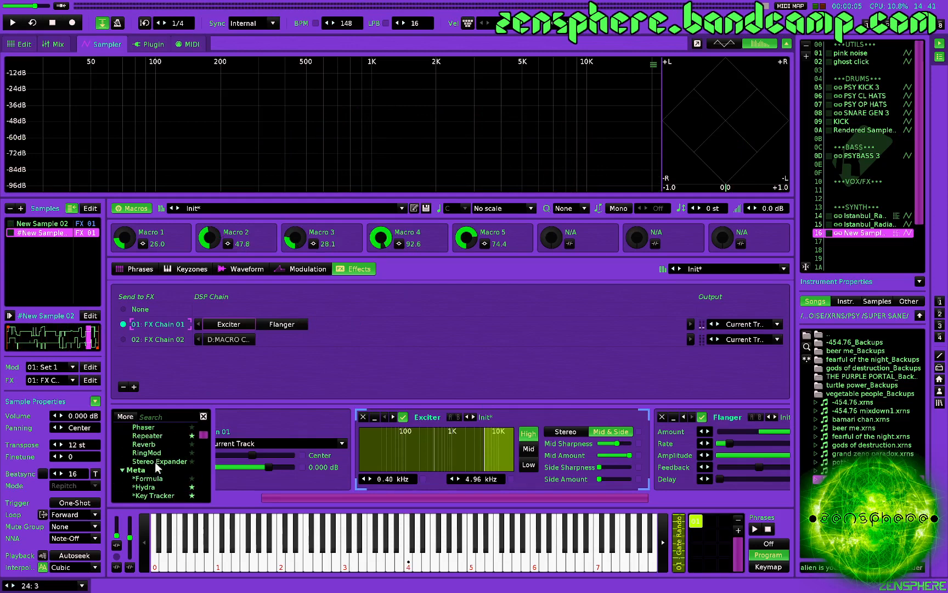
{"action": "mouse_move", "coordinate": [157, 465]}
{"action": "left_mouse_down"}
{"action": "mouse_move", "coordinate": [203, 443]}
{"action": "mouse_move", "coordinate": [316, 325]}
{"action": "left_mouse_up"}
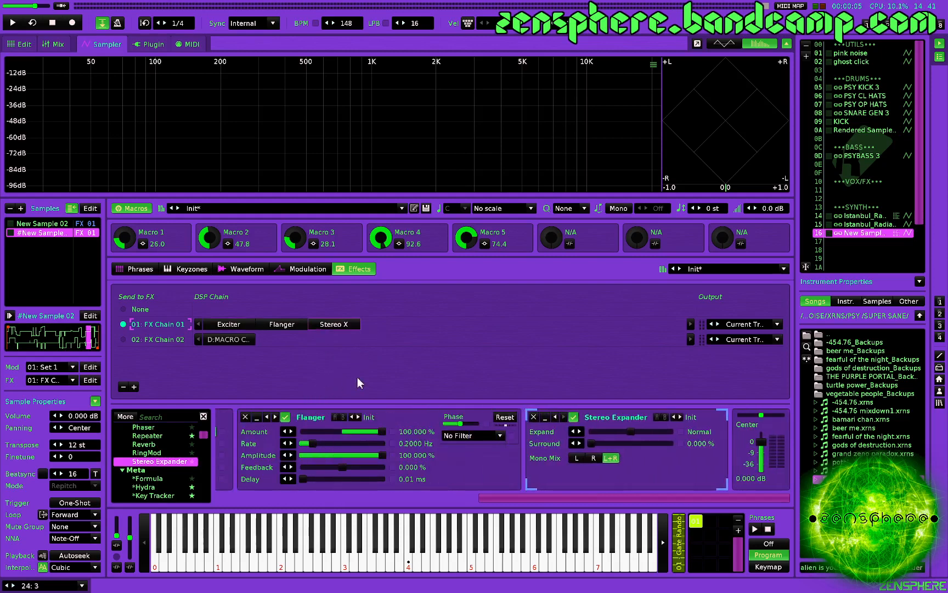
{"action": "key", "text": "z"}
{"action": "left_click_drag", "start_coordinate": [629, 432], "coordinate": [609, 430]}
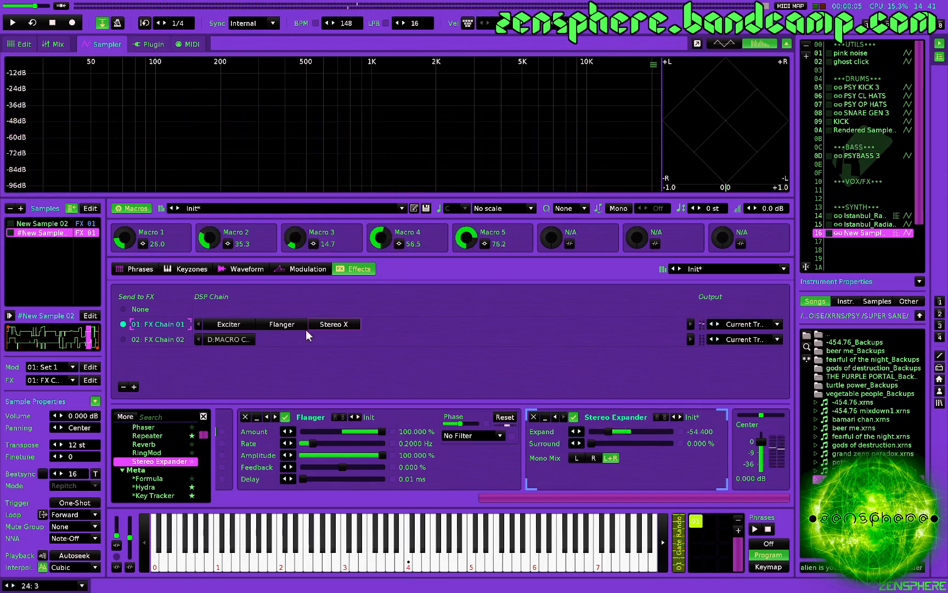
Step: Set the Flanger's rate to 0.0980 Hz, feedback to 21.600 % and delay to 11.451 ms, and audition it
{"action": "left_click", "coordinate": [292, 324]}
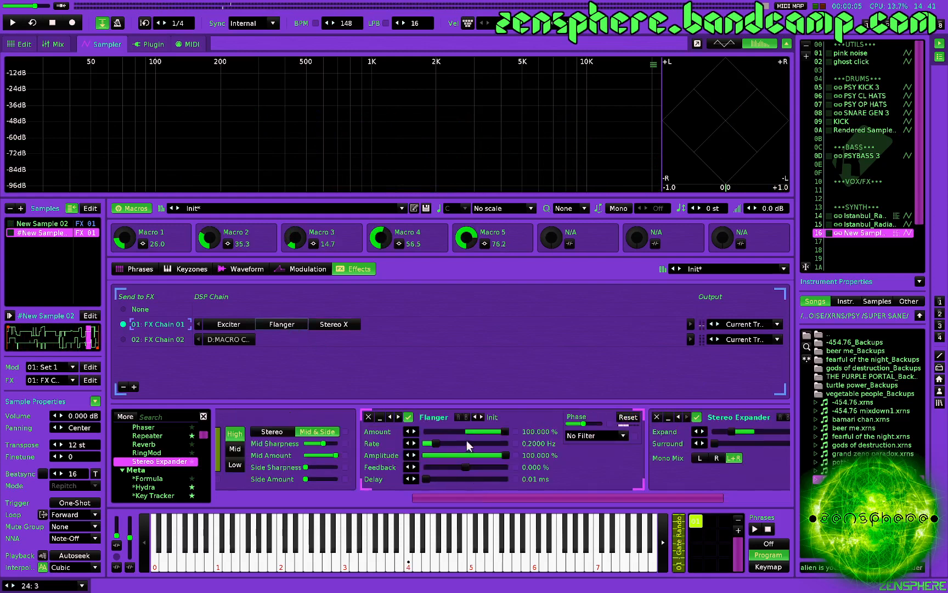
{"action": "left_click", "coordinate": [436, 444]}
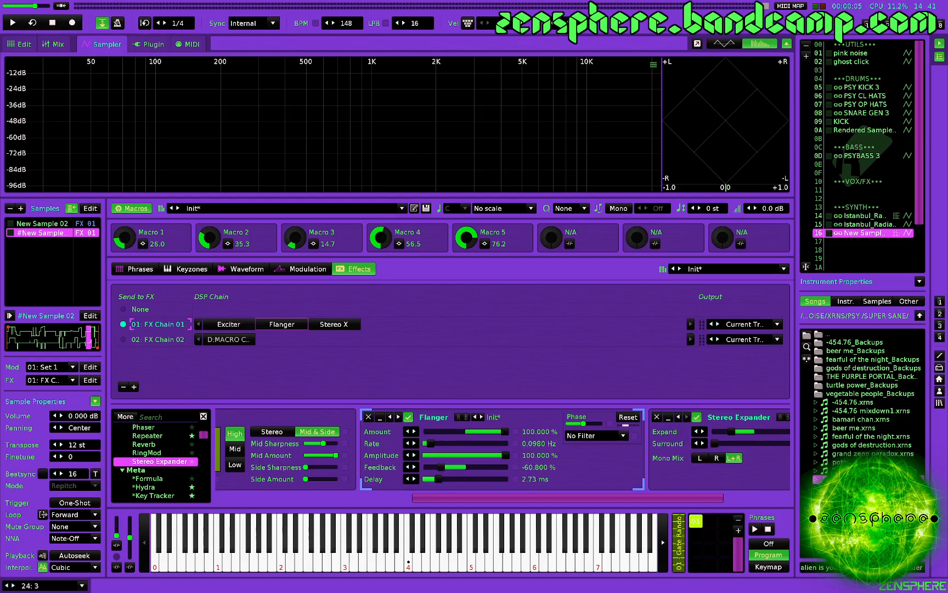
{"action": "double_click", "coordinate": [538, 478]}
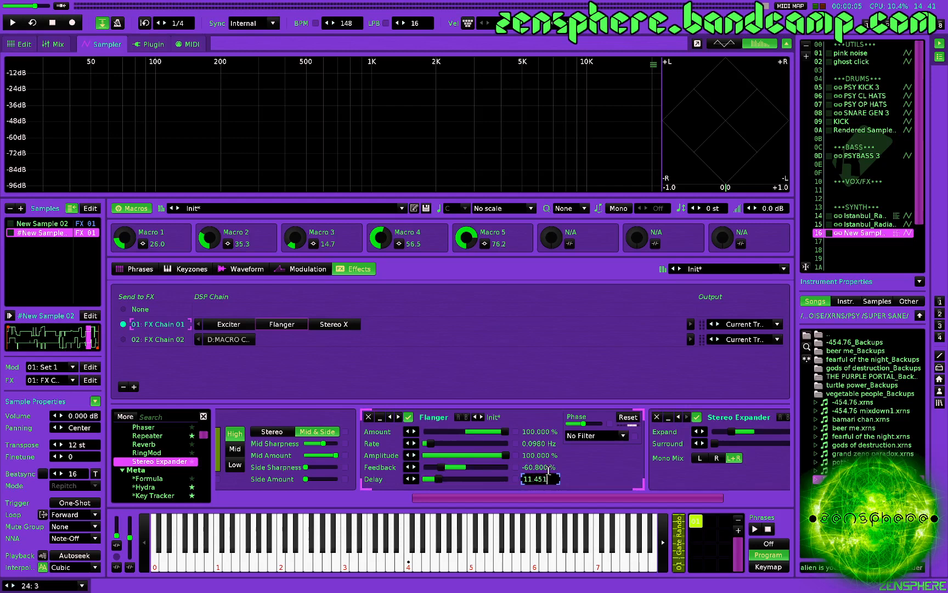
{"action": "key", "text": "Return"}
{"action": "key", "text": "z"}
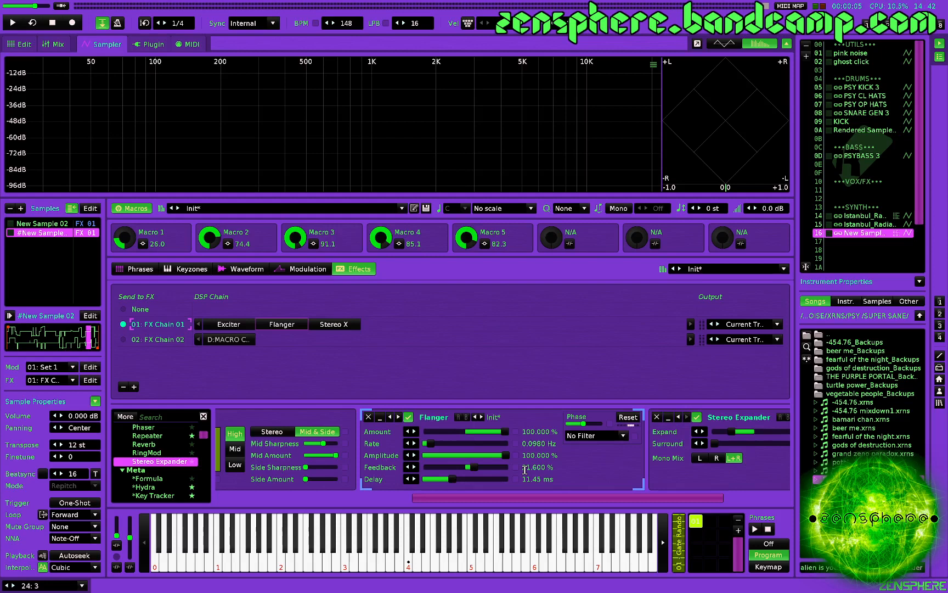
Step: Set the Flanger's delay to 5.523 ms and audition the sound
{"action": "double_click", "coordinate": [530, 479]}
{"action": "type", "text": "5.523"}
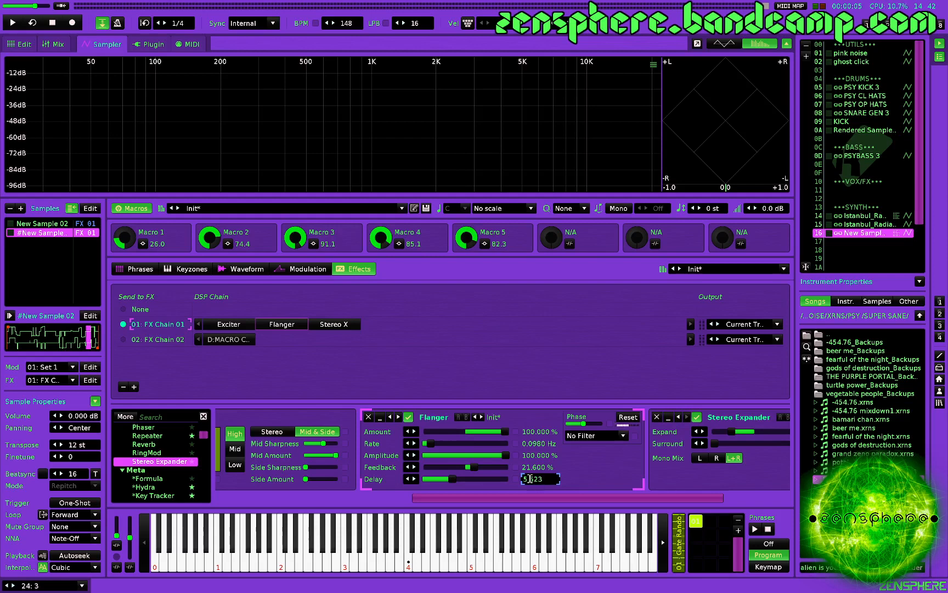
{"action": "key", "text": "Return"}
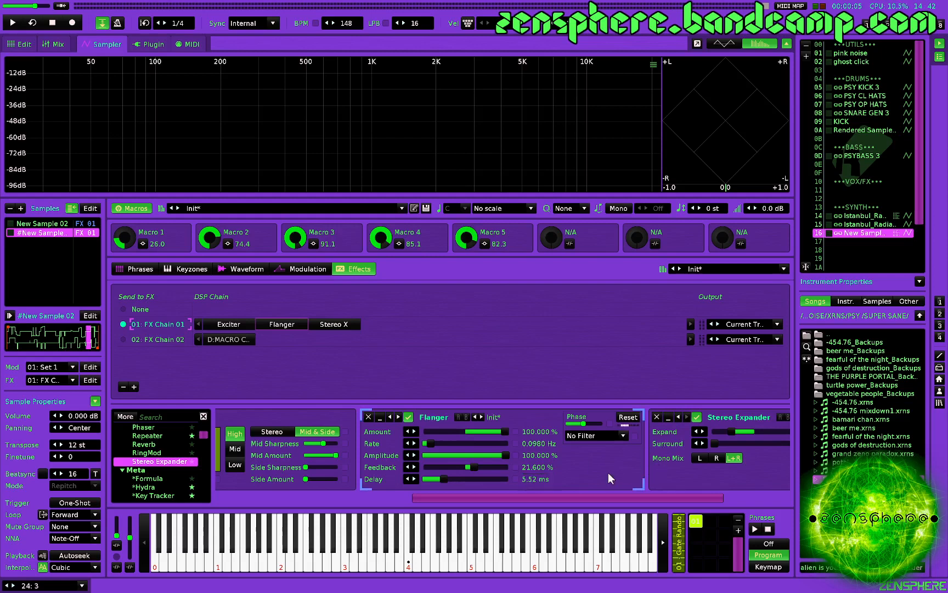
{"action": "key", "text": "z"}
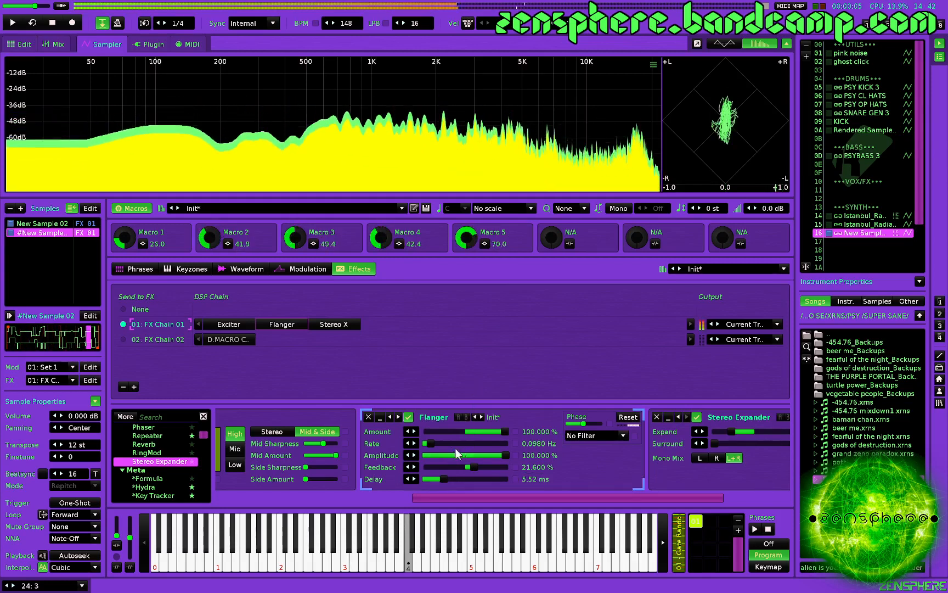
Step: Try several rates and a phase adjustment on the Flanger while auditioning, and settle on a rate of 0.0000 Hz
{"action": "left_click_drag", "start_coordinate": [429, 442], "coordinate": [420, 443]}
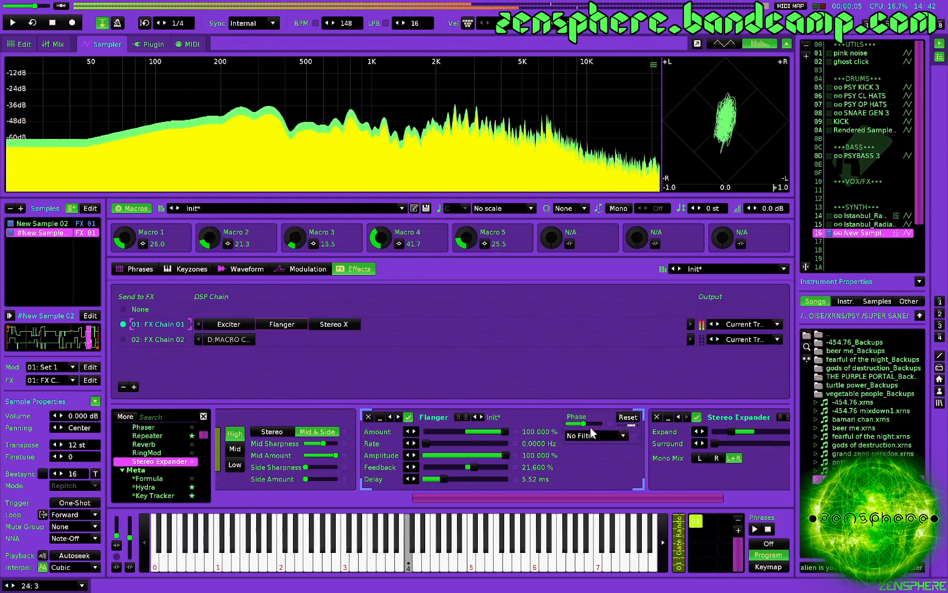
{"action": "mouse_move", "coordinate": [584, 424]}
{"action": "left_mouse_down"}
{"action": "mouse_move", "coordinate": [567, 424]}
{"action": "mouse_move", "coordinate": [582, 428]}
{"action": "left_mouse_up"}
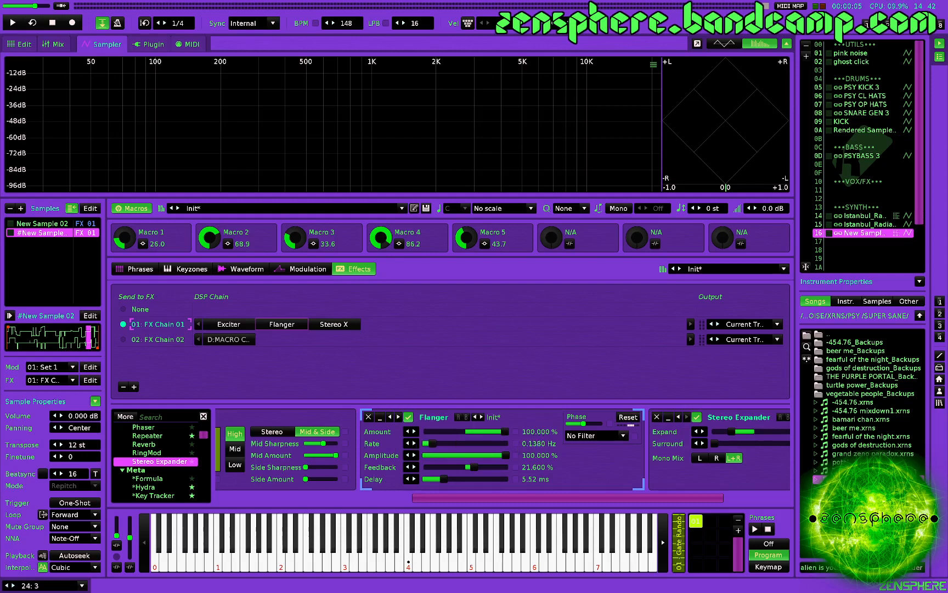
{"action": "left_click_drag", "start_coordinate": [432, 444], "coordinate": [446, 444]}
{"action": "left_click_drag", "start_coordinate": [449, 444], "coordinate": [426, 444]}
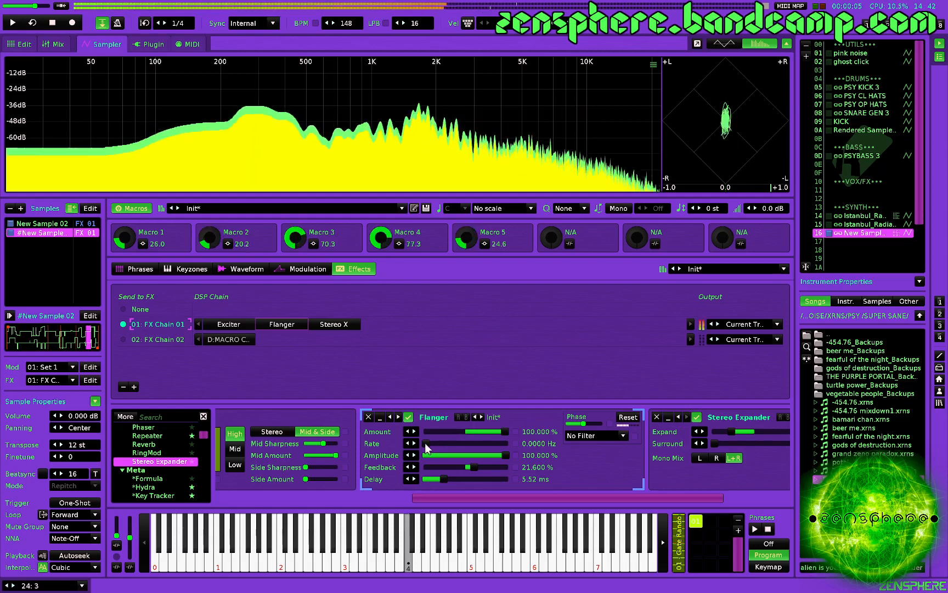
Step: Insert an *LFO device between the Flanger and the Stereo Expander and give it the random waveform
{"action": "scroll", "coordinate": [144, 458], "scroll_direction": "up", "scroll_amount": 5}
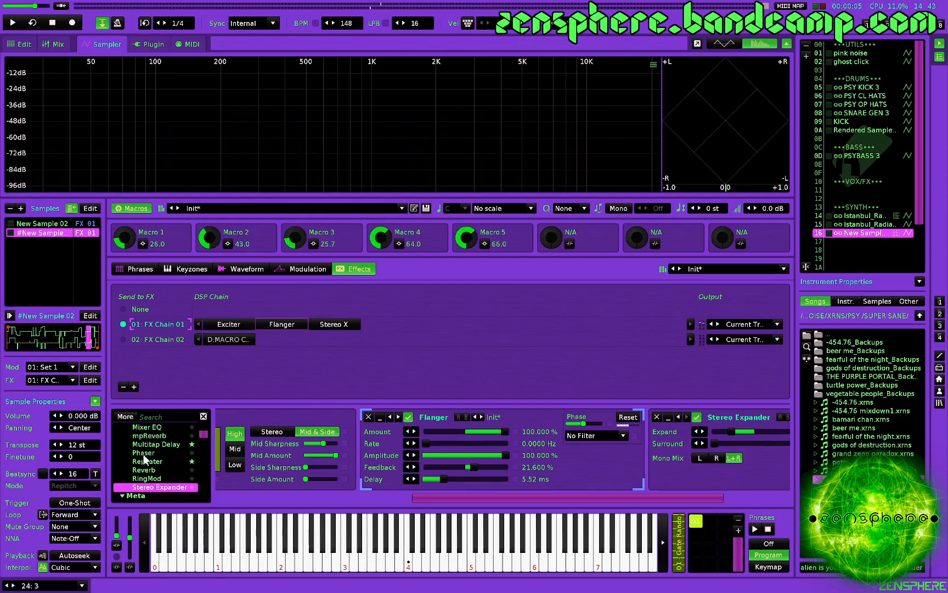
{"action": "scroll", "coordinate": [146, 460], "scroll_direction": "down", "scroll_amount": 3}
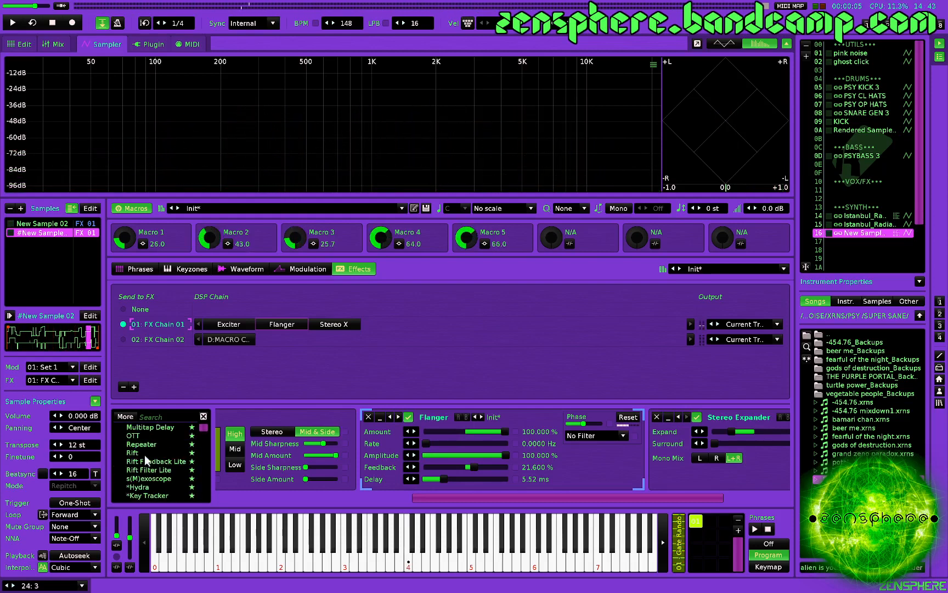
{"action": "scroll", "coordinate": [144, 455], "scroll_direction": "down", "scroll_amount": 3}
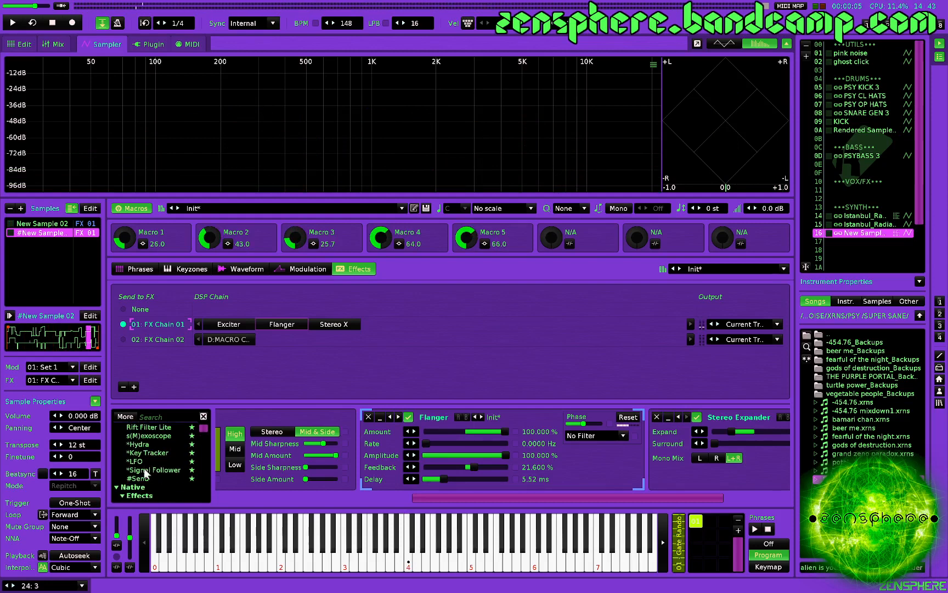
{"action": "left_click_drag", "start_coordinate": [135, 463], "coordinate": [645, 450]}
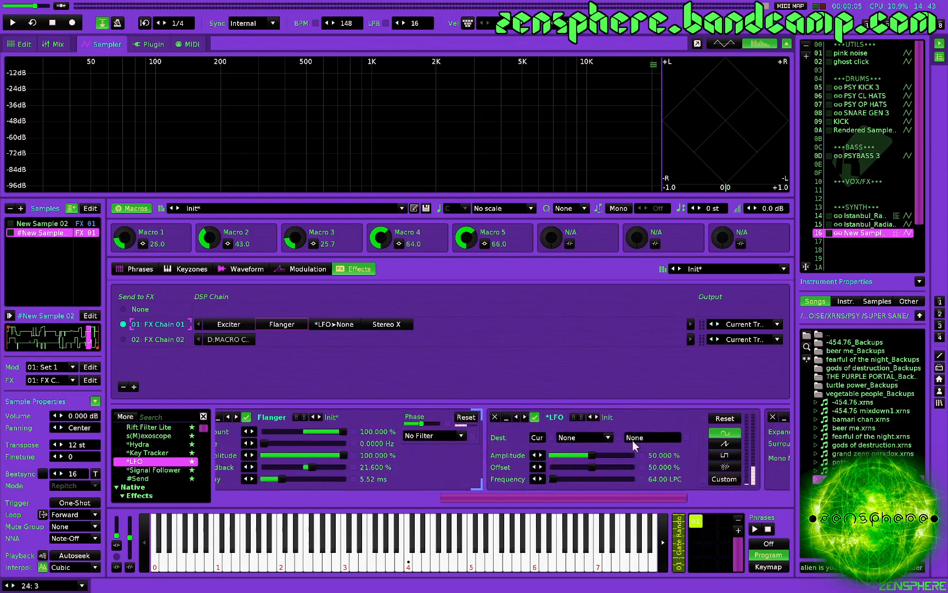
{"action": "left_click", "coordinate": [724, 466]}
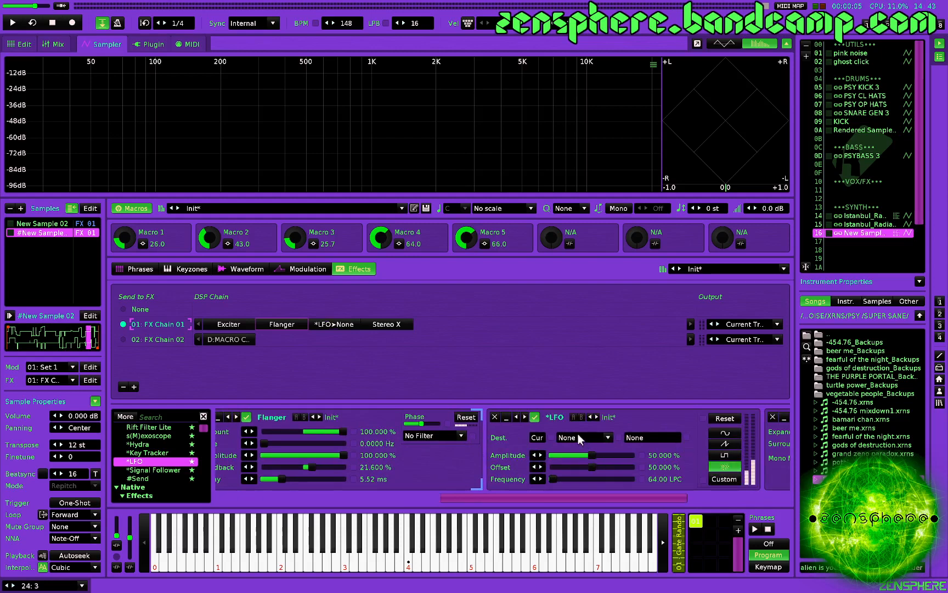
Step: Route the LFO to the Flanger's Reset parameter with amplitude 100 % and frequency INF LPC
{"action": "left_click", "coordinate": [578, 434]}
{"action": "left_click", "coordinate": [590, 410]}
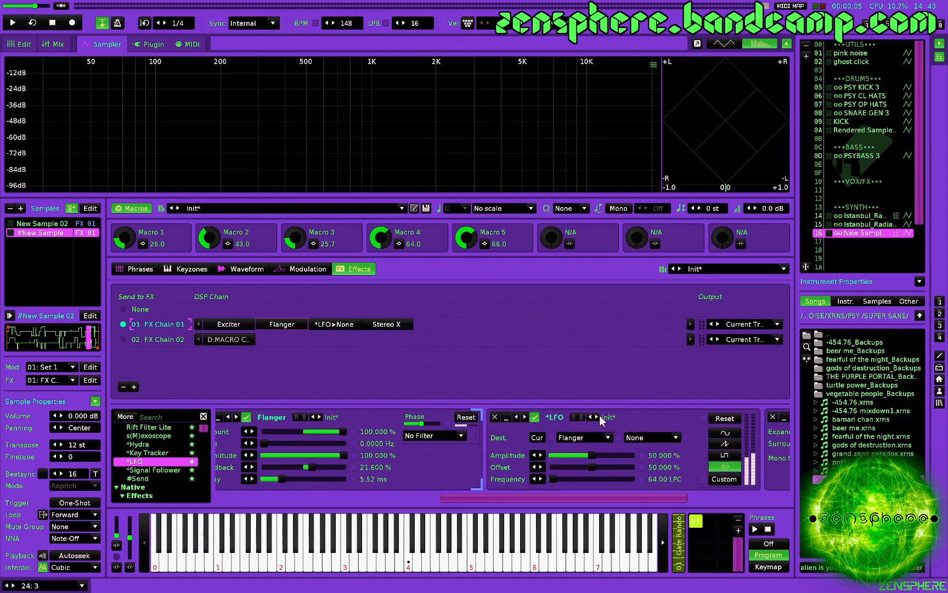
{"action": "left_click", "coordinate": [654, 433]}
{"action": "left_click", "coordinate": [642, 382]}
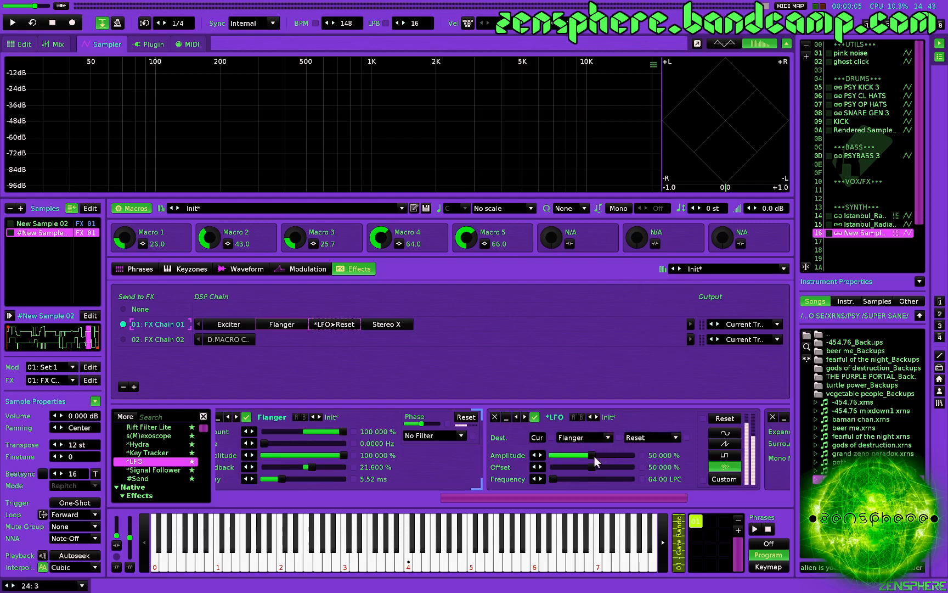
{"action": "left_click_drag", "start_coordinate": [591, 454], "coordinate": [631, 455]}
{"action": "left_click", "coordinate": [552, 478]}
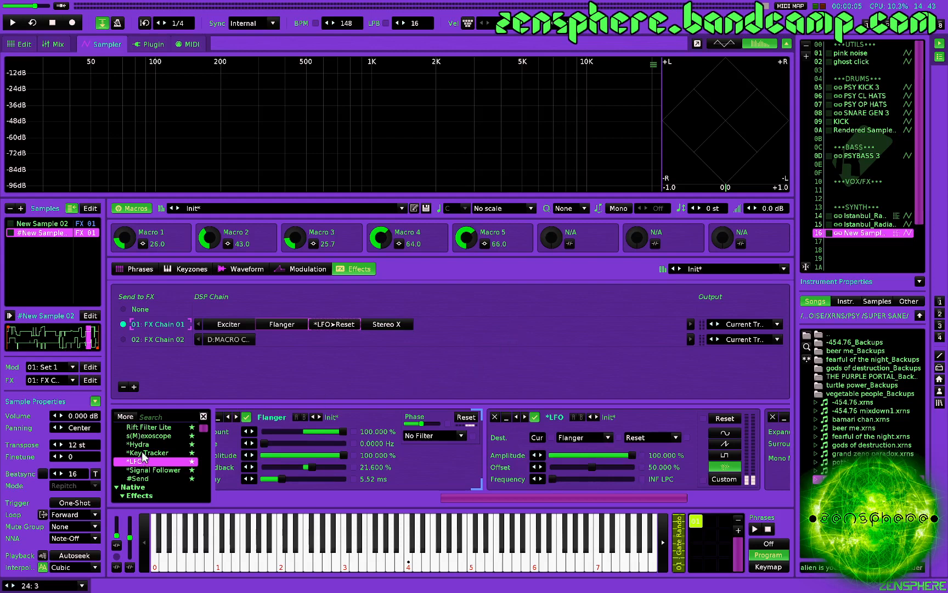
Step: Insert a *Key Tracker between the Flanger and the LFO, and route it to the LFO's Reset parameter
{"action": "left_click_drag", "start_coordinate": [147, 452], "coordinate": [493, 446]}
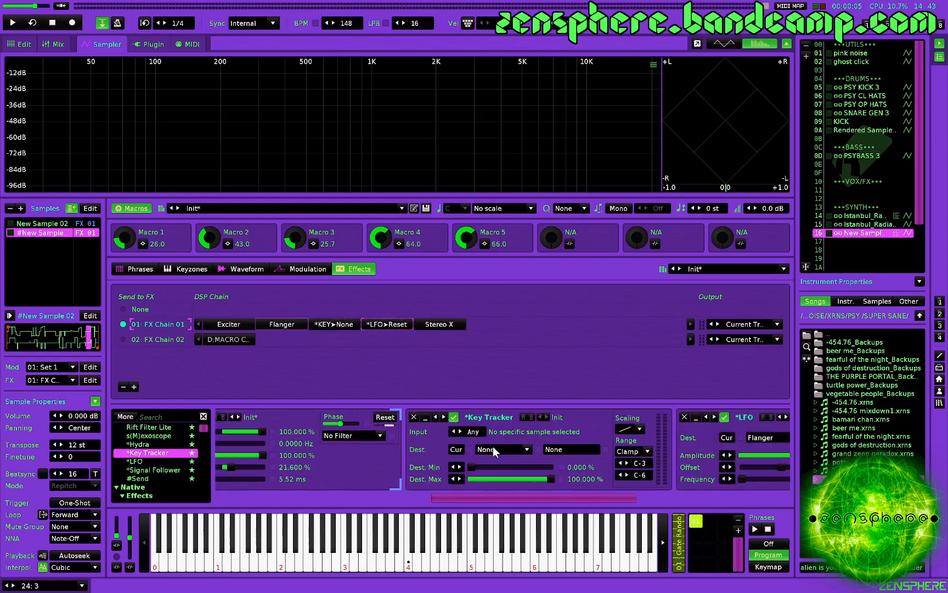
{"action": "left_click", "coordinate": [493, 446]}
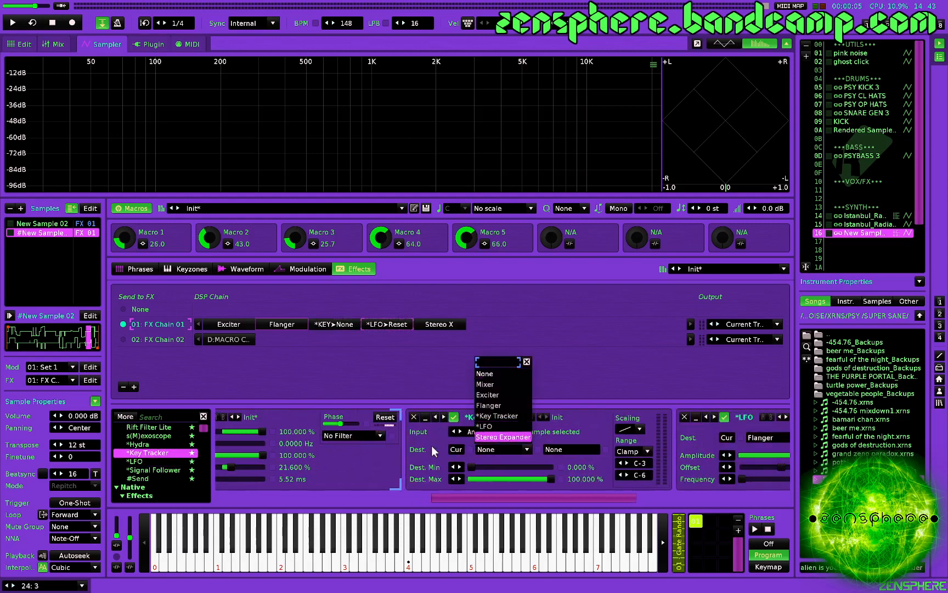
{"action": "left_click", "coordinate": [432, 446]}
{"action": "left_click", "coordinate": [489, 449]}
{"action": "left_click", "coordinate": [489, 427]}
{"action": "left_click", "coordinate": [566, 450]}
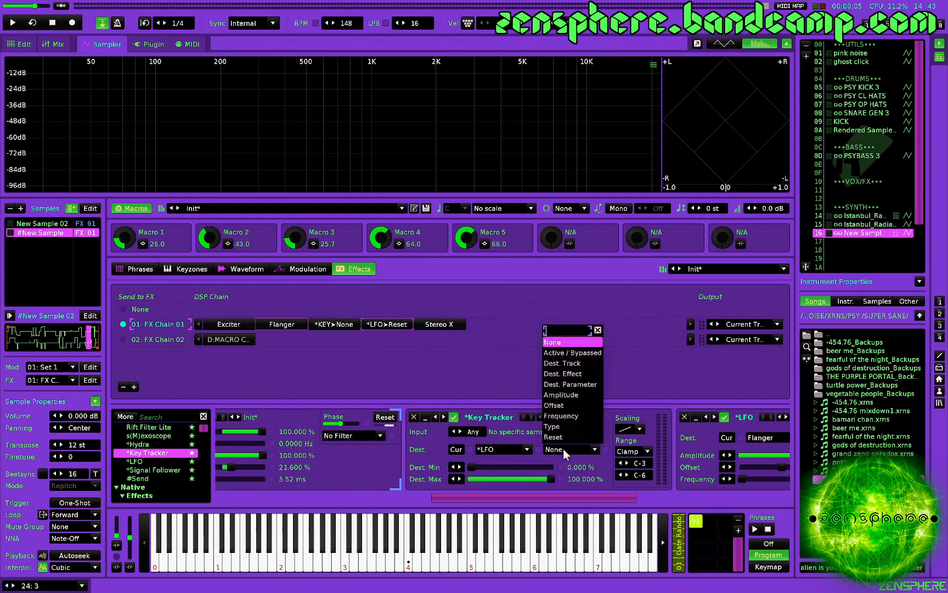
{"action": "left_click", "coordinate": [565, 444]}
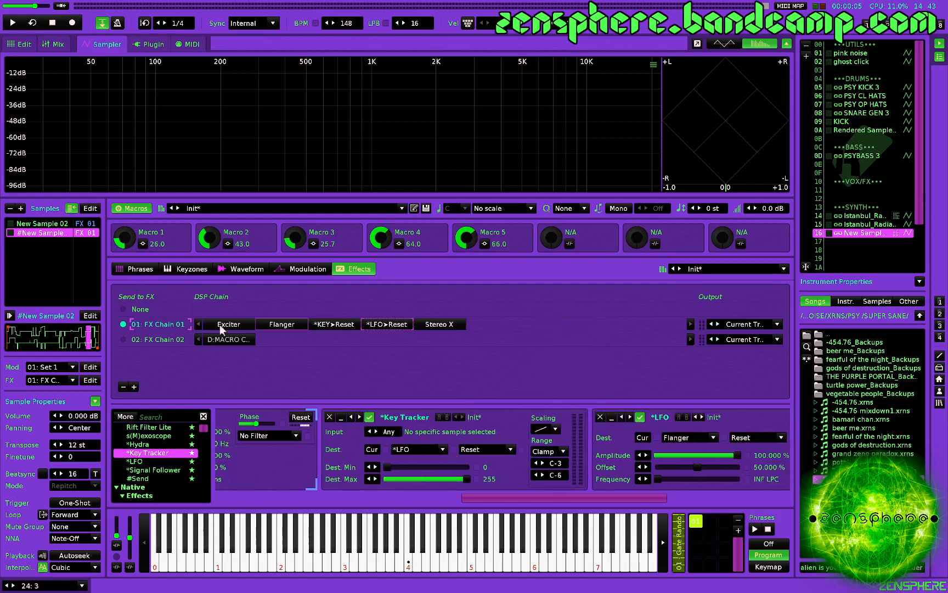
Step: Audition the key-triggered flanger with different feedback and map Macro 6 to the Flanger's Feedback parameter
{"action": "scroll", "coordinate": [440, 461], "scroll_direction": "down", "scroll_amount": 3}
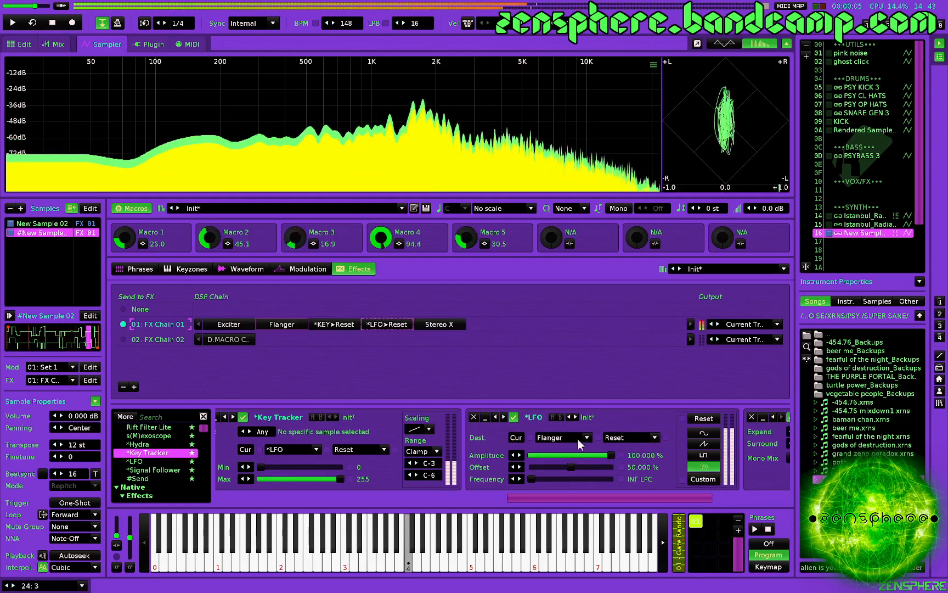
{"action": "scroll", "coordinate": [477, 443], "scroll_direction": "up", "scroll_amount": 2}
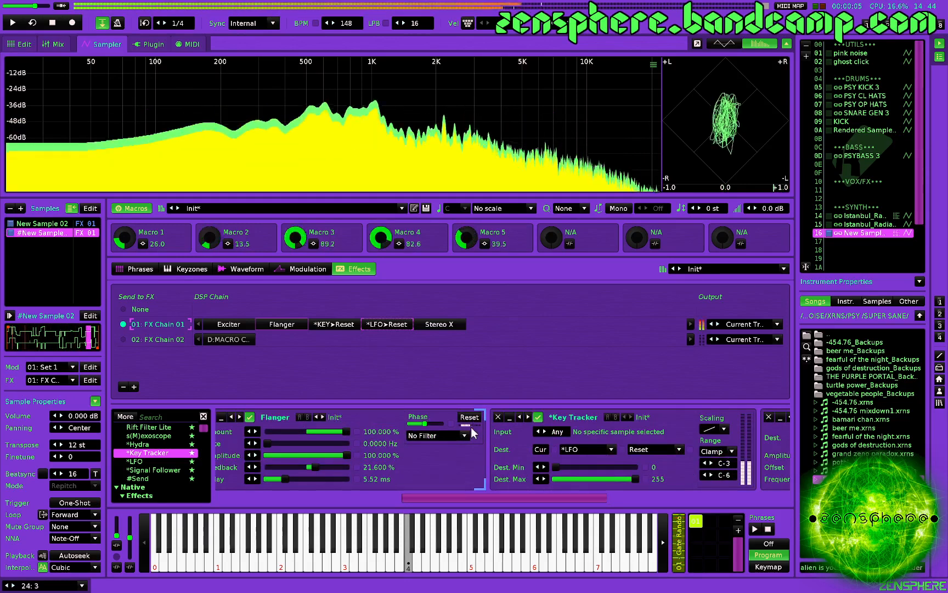
{"action": "scroll", "coordinate": [471, 427], "scroll_direction": "up", "scroll_amount": 2}
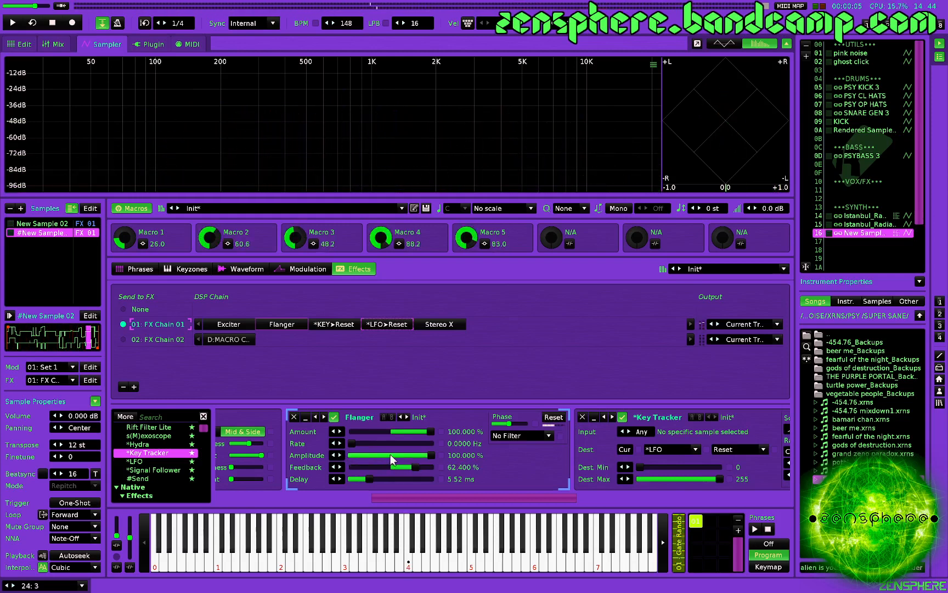
{"action": "left_click", "coordinate": [569, 243]}
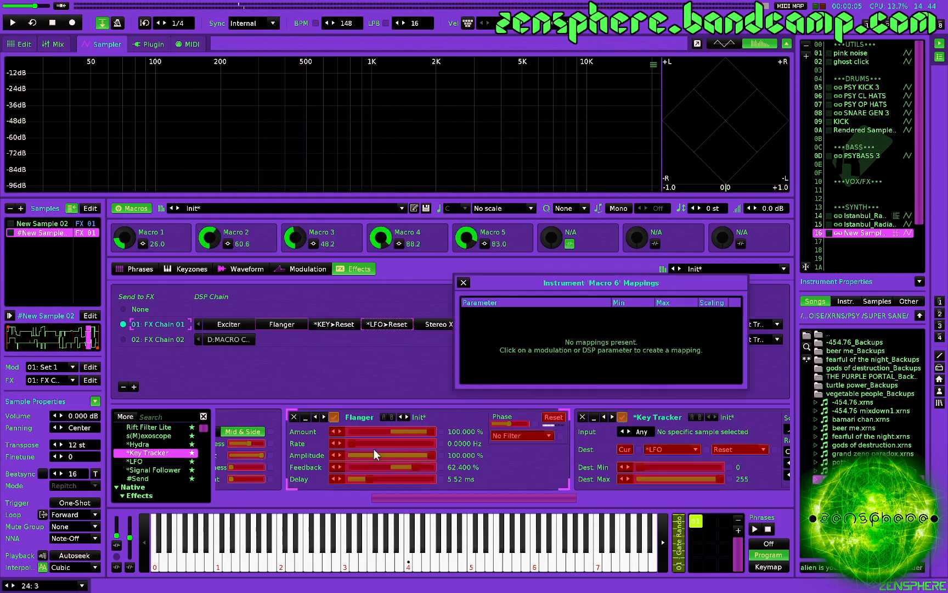
{"action": "left_click", "coordinate": [380, 467]}
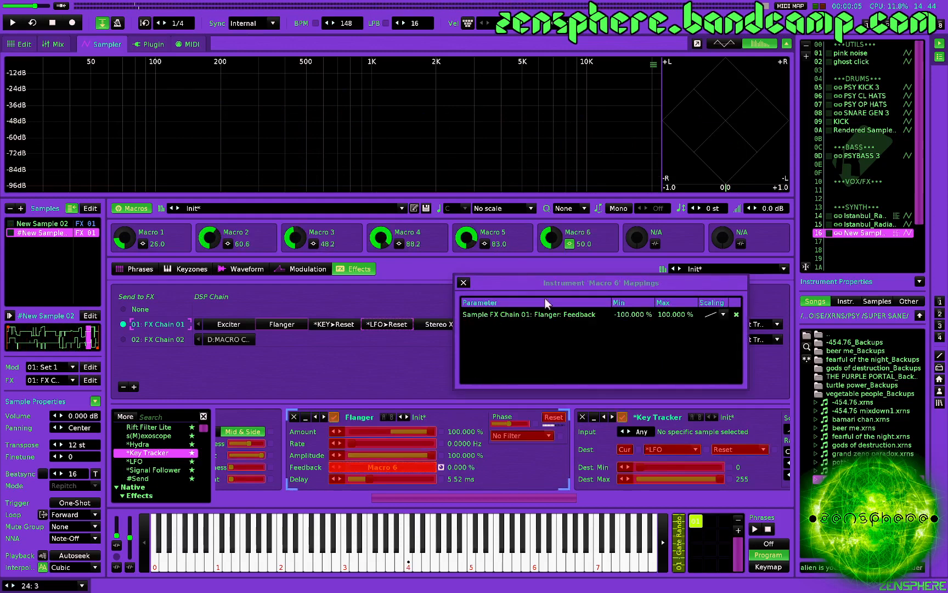
Step: Limit Macro 6's mapping of the Flanger Feedback to a minimum of -90 % and a maximum of 90 %
{"action": "left_click", "coordinate": [677, 310]}
{"action": "double_click", "coordinate": [635, 314]}
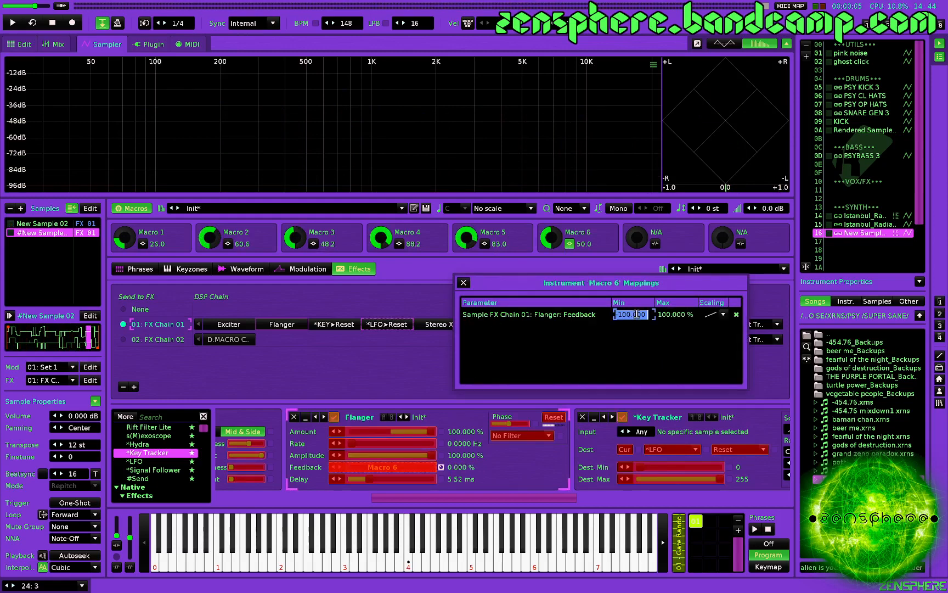
{"action": "type", "text": "-9"}
{"action": "double_click", "coordinate": [662, 314]}
{"action": "type", "text": "90"}
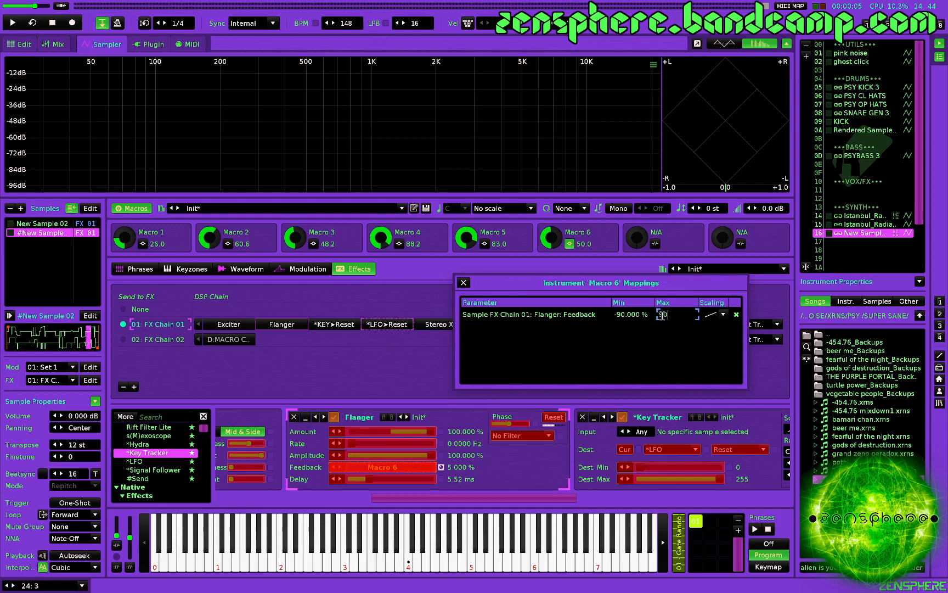
{"action": "key", "text": "Return"}
{"action": "left_click", "coordinate": [464, 282]}
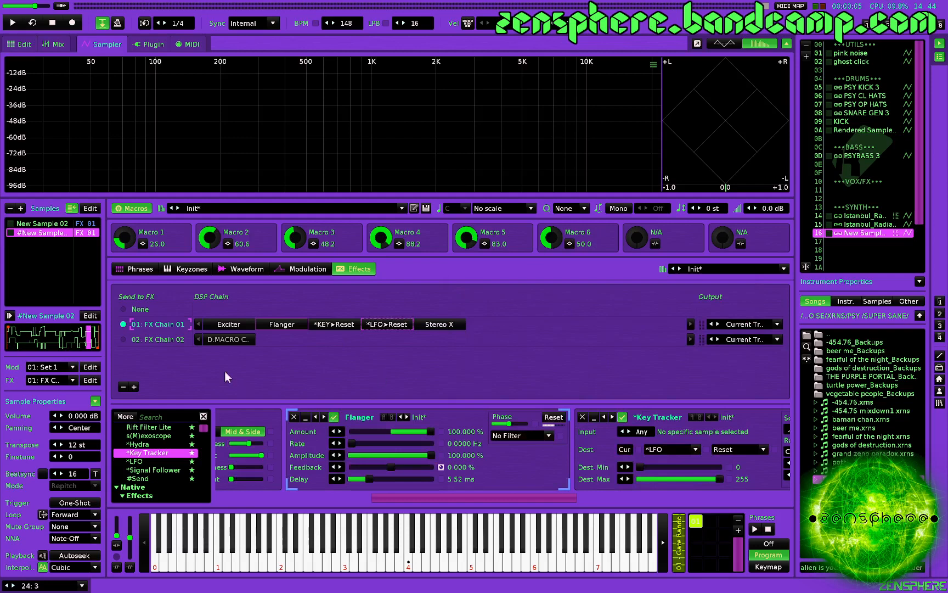
Step: Set the amplitude of the Macro 6 LFO in FX Chain 02 to about 73.4 % while auditioning notes
{"action": "left_click", "coordinate": [235, 340]}
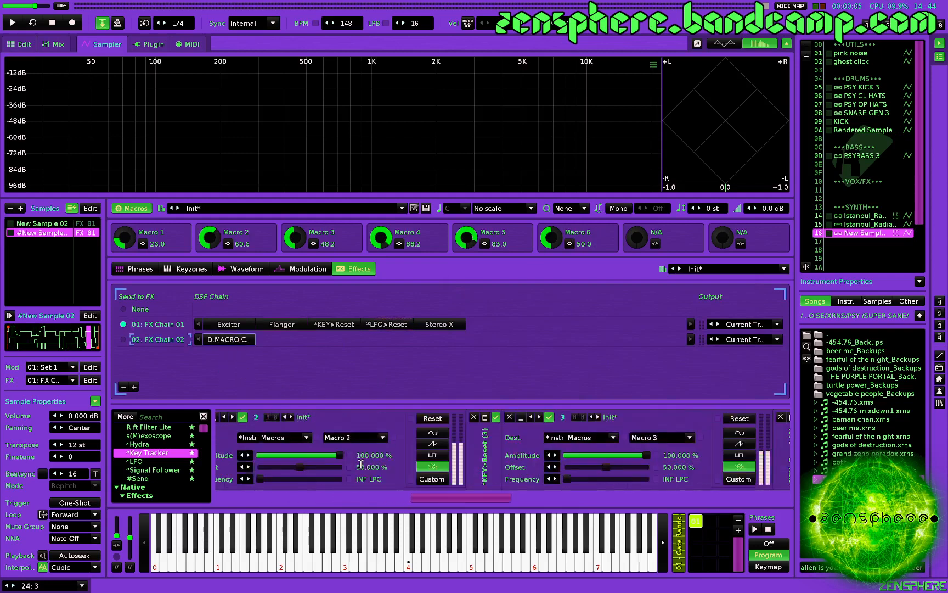
{"action": "scroll", "coordinate": [360, 463], "scroll_direction": "down", "scroll_amount": 5}
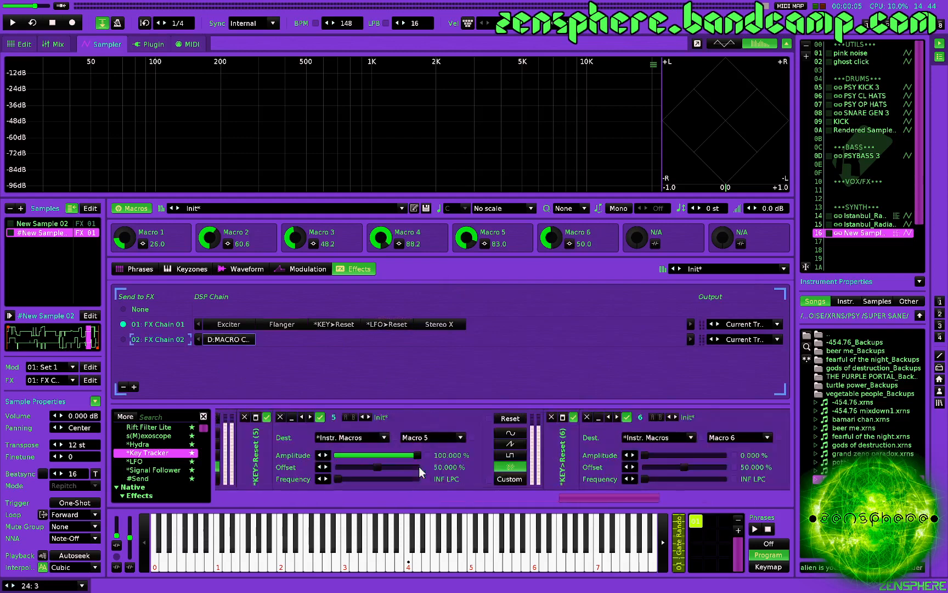
{"action": "left_click_drag", "start_coordinate": [624, 454], "coordinate": [644, 455]}
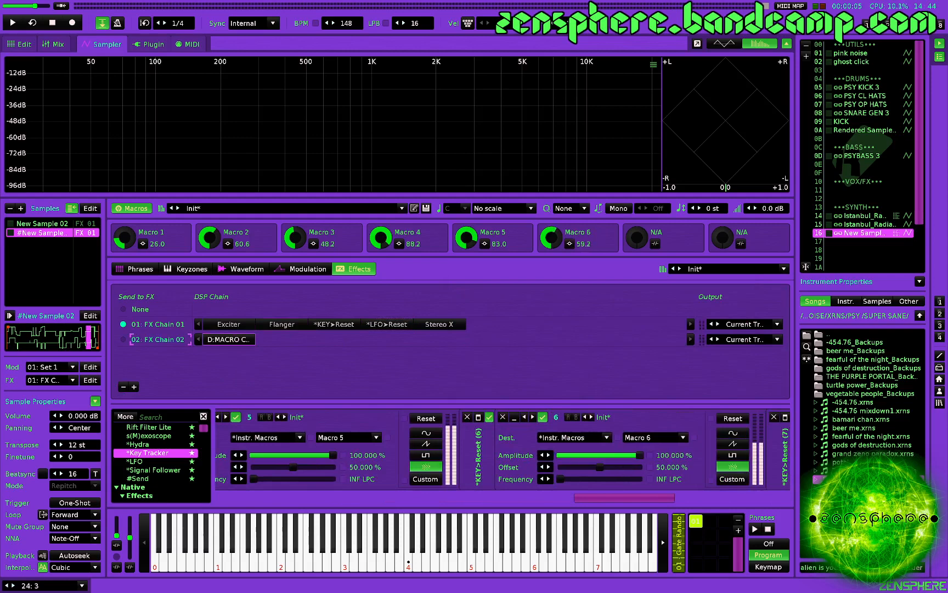
{"action": "key", "text": "z"}
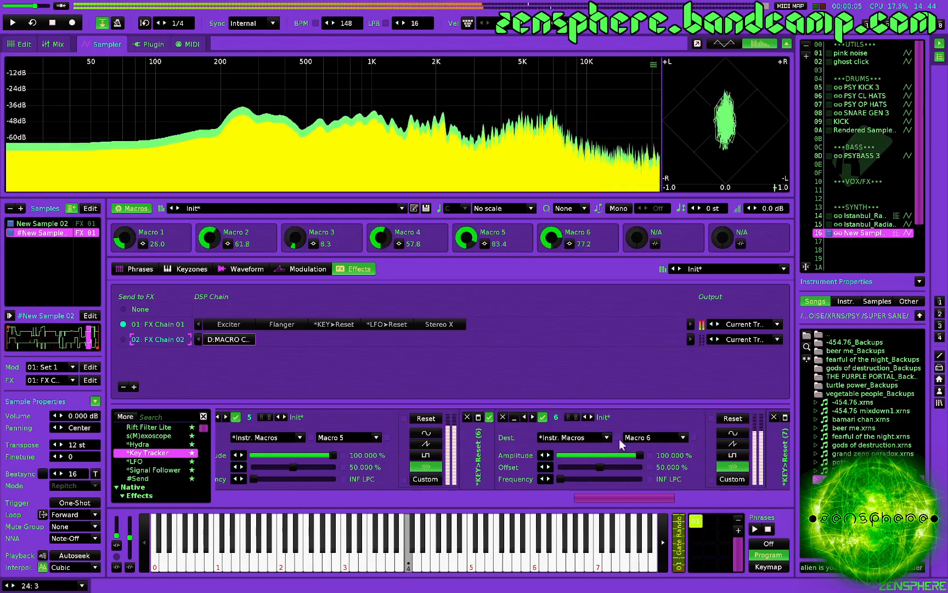
{"action": "left_click", "coordinate": [615, 456]}
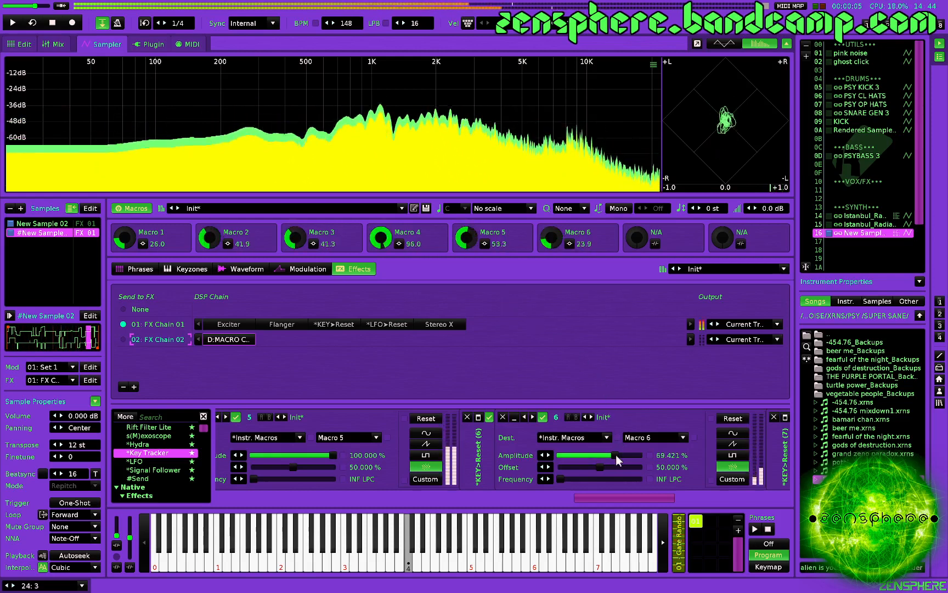
{"action": "left_click_drag", "start_coordinate": [616, 455], "coordinate": [618, 455]}
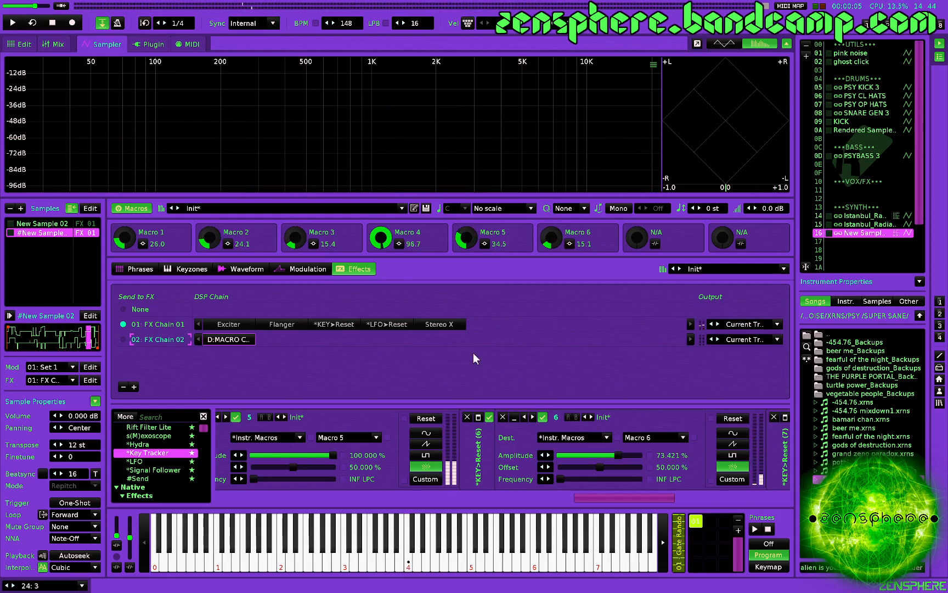
Step: Add a Multitap Delay after the Stereo Expander in FX Chain 01 and set its left and right delay to 11.45 ms
{"action": "left_click", "coordinate": [452, 326]}
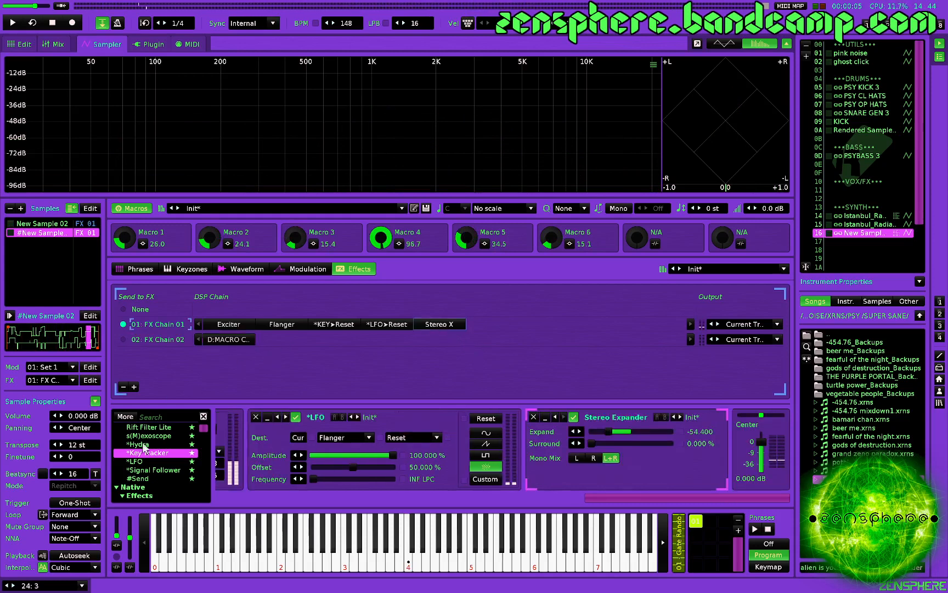
{"action": "scroll", "coordinate": [154, 461], "scroll_direction": "up", "scroll_amount": 3}
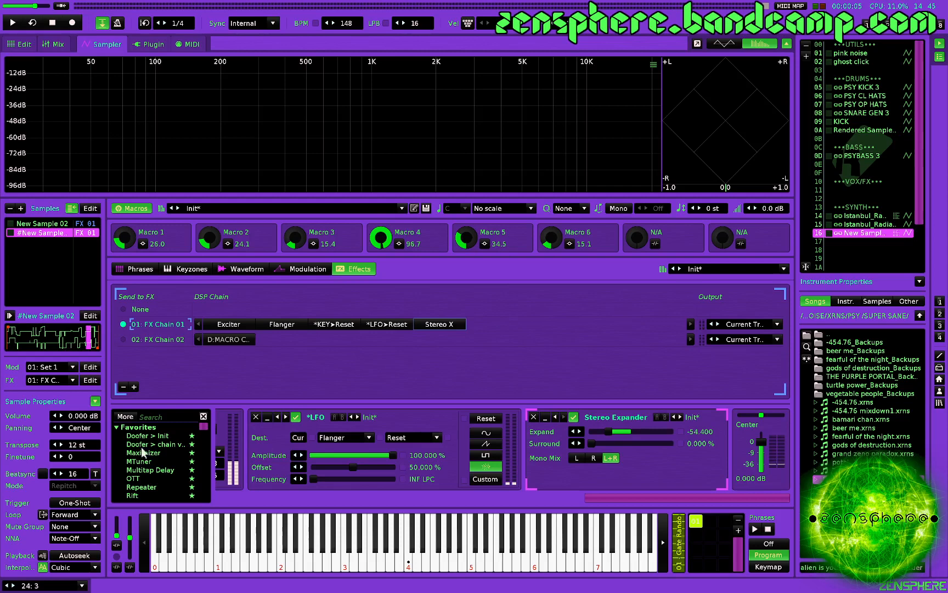
{"action": "double_click", "coordinate": [148, 470]}
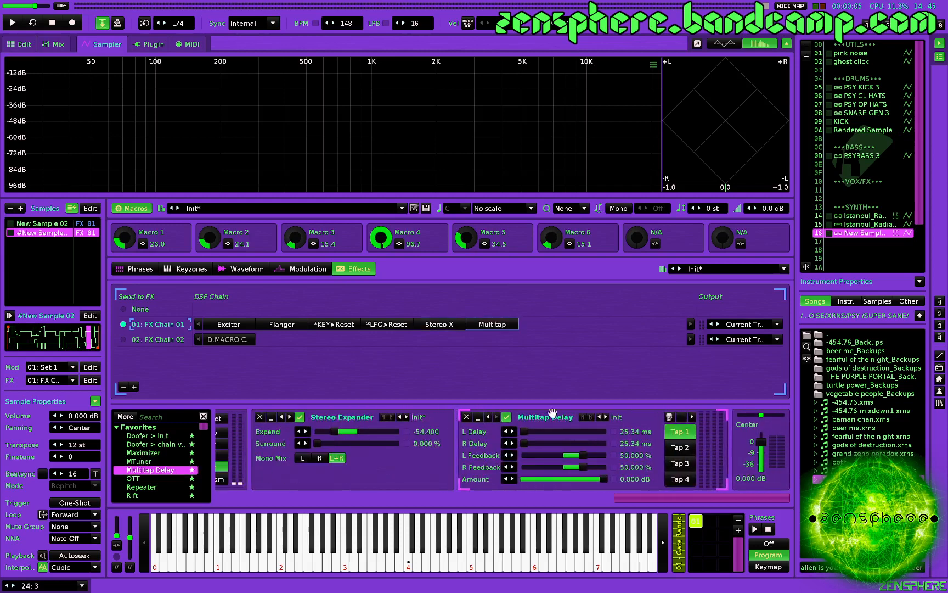
{"action": "double_click", "coordinate": [632, 432]}
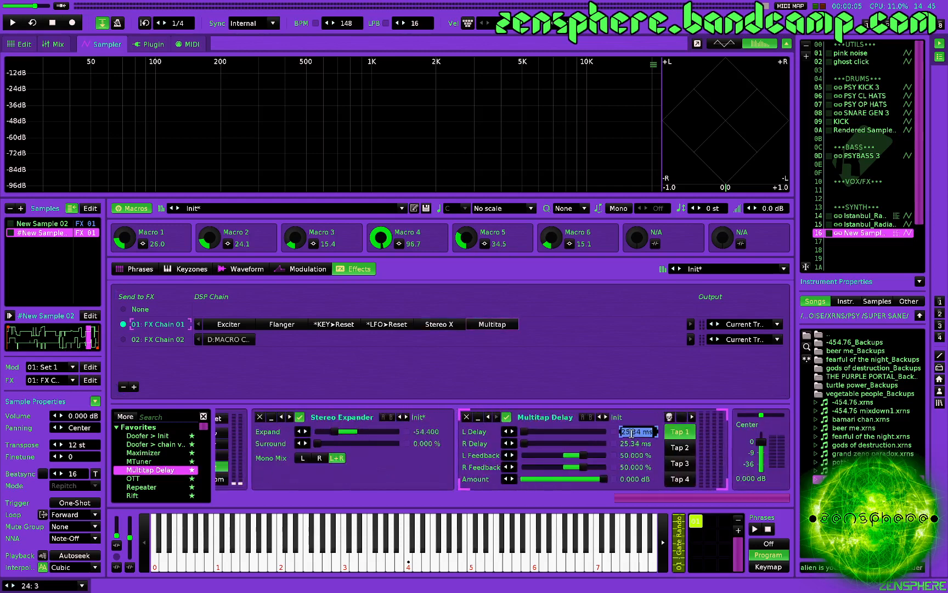
{"action": "type", "text": "11.4"}
{"action": "key", "text": "Return"}
{"action": "double_click", "coordinate": [631, 443]}
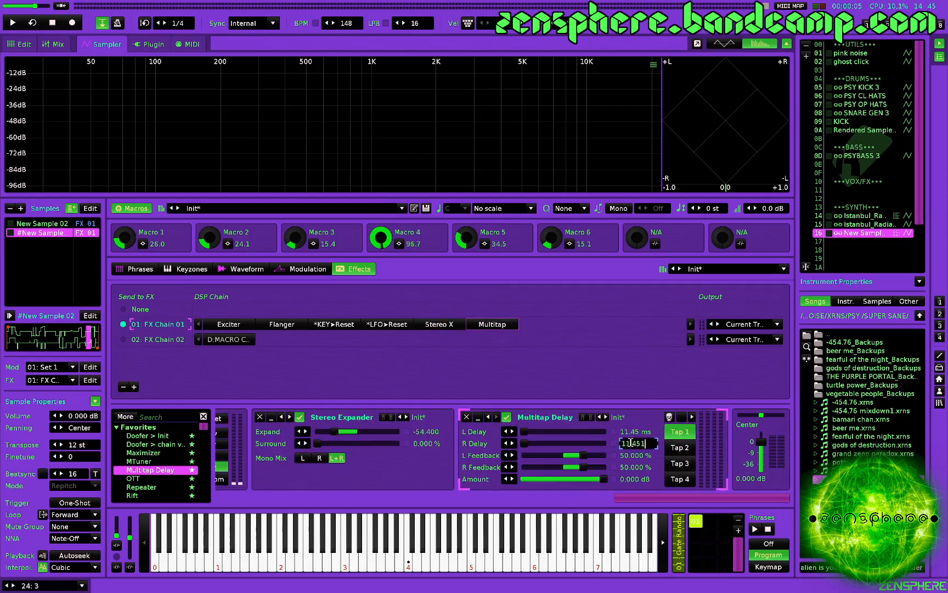
{"action": "key", "text": "Return"}
Step: Audition the Multitap Delay, lower its left and right feedback to about 30 % and 29 %, and reveal its extended settings
{"action": "key", "text": "z"}
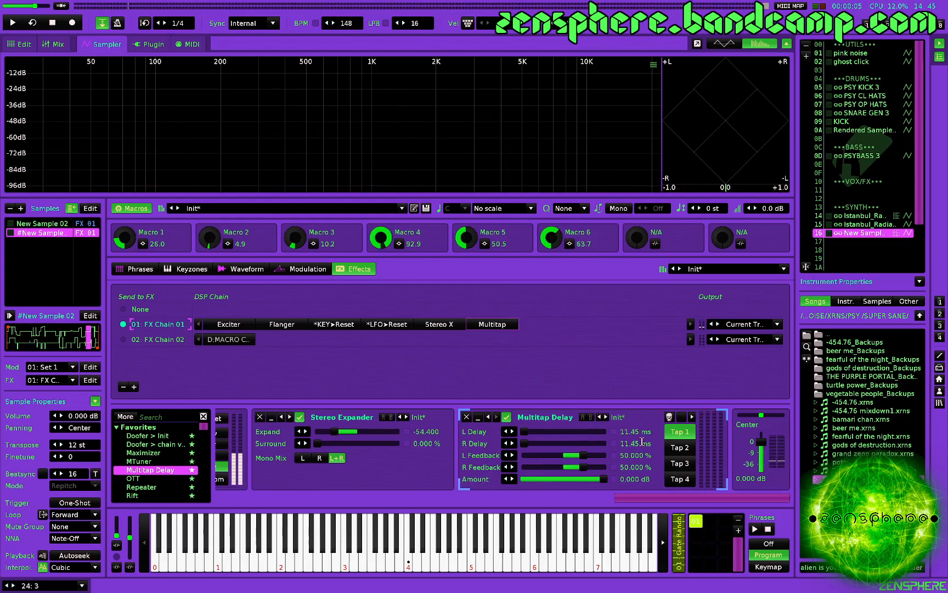
{"action": "left_click_drag", "start_coordinate": [583, 455], "coordinate": [575, 455]}
{"action": "left_click", "coordinate": [692, 416]}
{"action": "scroll", "coordinate": [486, 451], "scroll_direction": "right", "scroll_amount": 4}
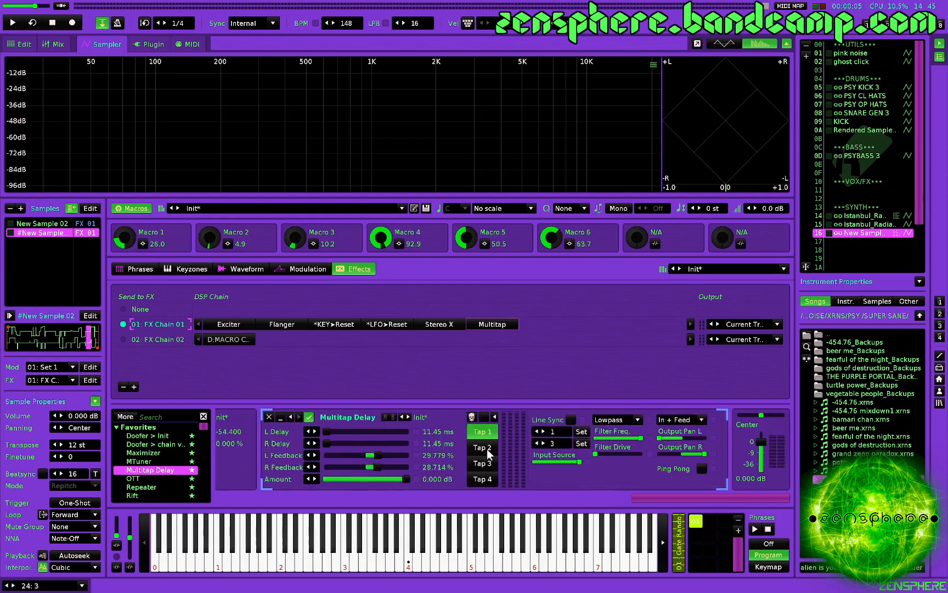
Step: Audition the filter on the Multitap Delay's Tap 1, trying Lowpass and then choosing Bandpass at about 1.96 kHz with a Q of about 4.3
{"action": "left_click", "coordinate": [621, 437]}
{"action": "key", "text": "z"}
{"action": "mouse_move", "coordinate": [620, 437]}
{"action": "left_mouse_down"}
{"action": "mouse_move", "coordinate": [599, 438]}
{"action": "mouse_move", "coordinate": [618, 438]}
{"action": "left_mouse_up"}
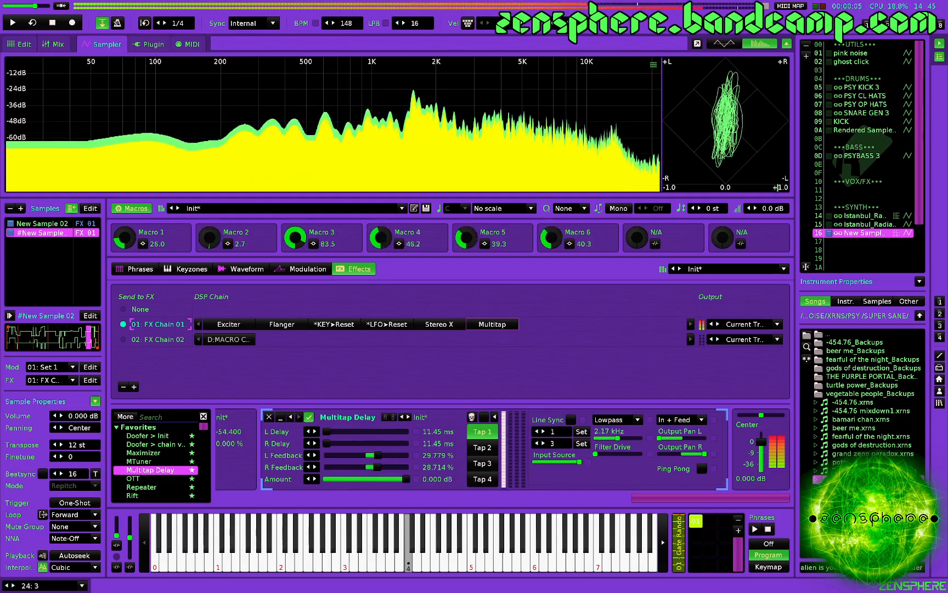
{"action": "left_click", "coordinate": [614, 419]}
{"action": "left_click", "coordinate": [618, 405]}
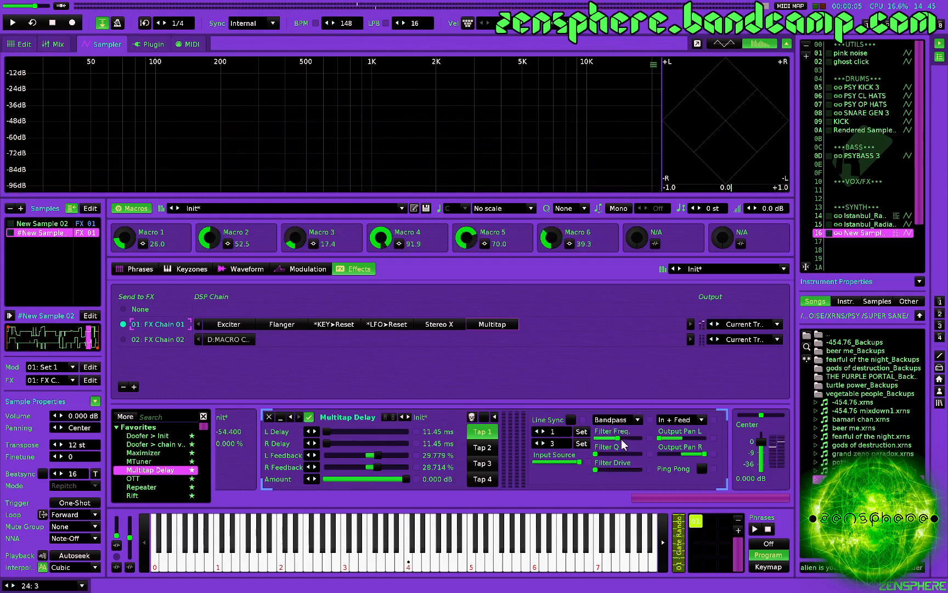
{"action": "key", "text": "z"}
{"action": "left_click_drag", "start_coordinate": [596, 454], "coordinate": [618, 445]}
{"action": "key", "text": "z"}
{"action": "left_click", "coordinate": [605, 454]}
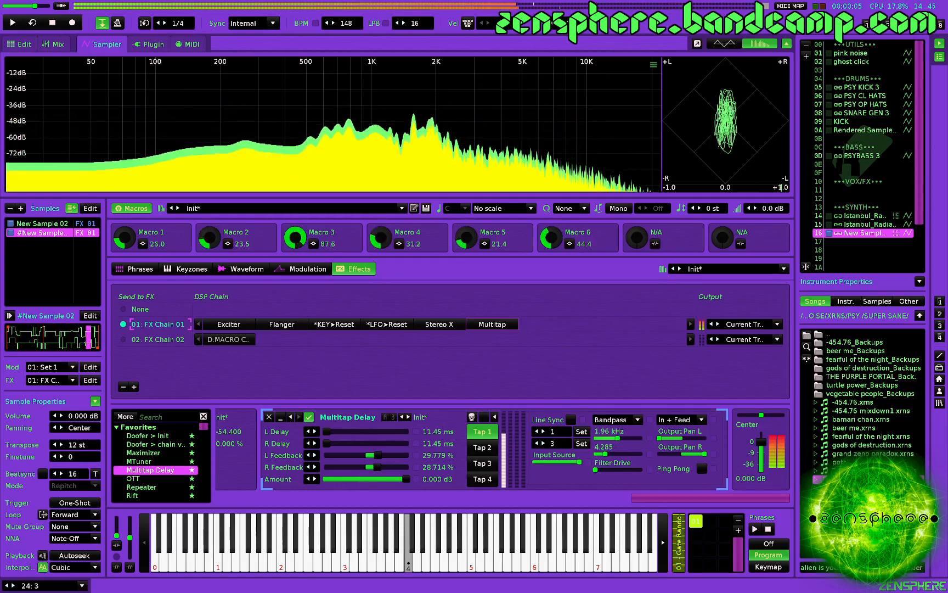
Step: Raise Tap 1's left and right feedback to about 74 % and 72 %, and adjust its bandpass filter to a Q of about 1.35
{"action": "left_click", "coordinate": [394, 455]}
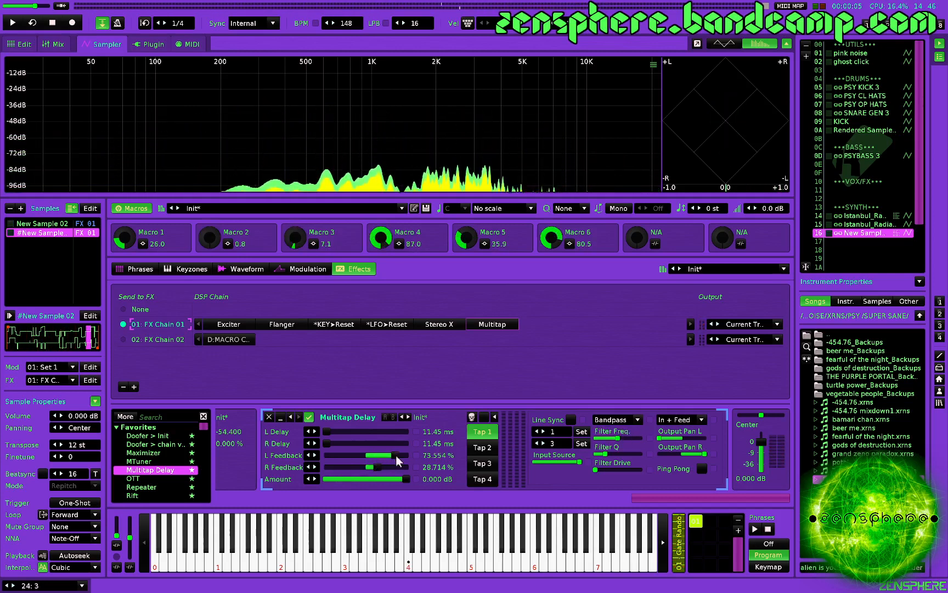
{"action": "left_click", "coordinate": [394, 467]}
{"action": "left_click", "coordinate": [605, 440]}
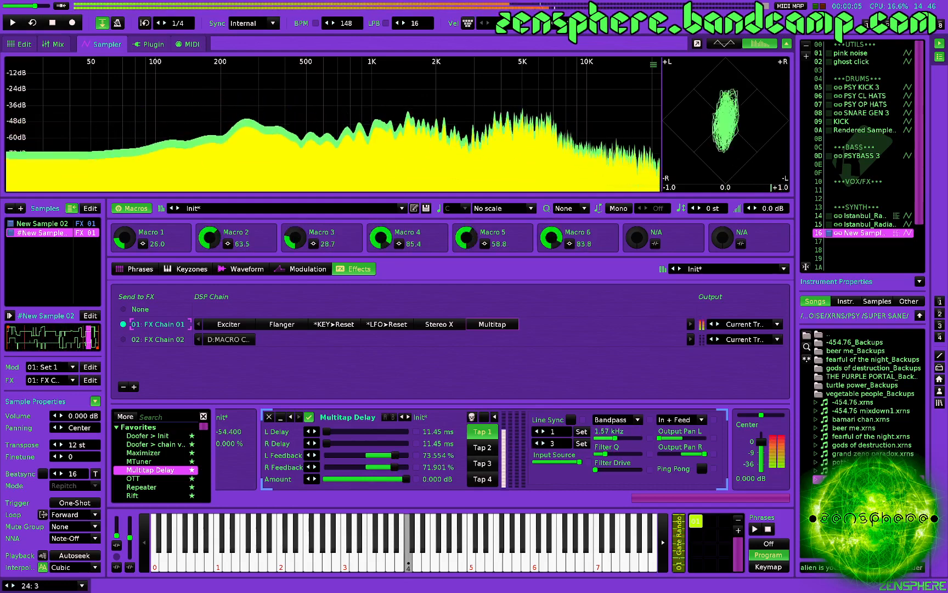
{"action": "left_click", "coordinate": [626, 451]}
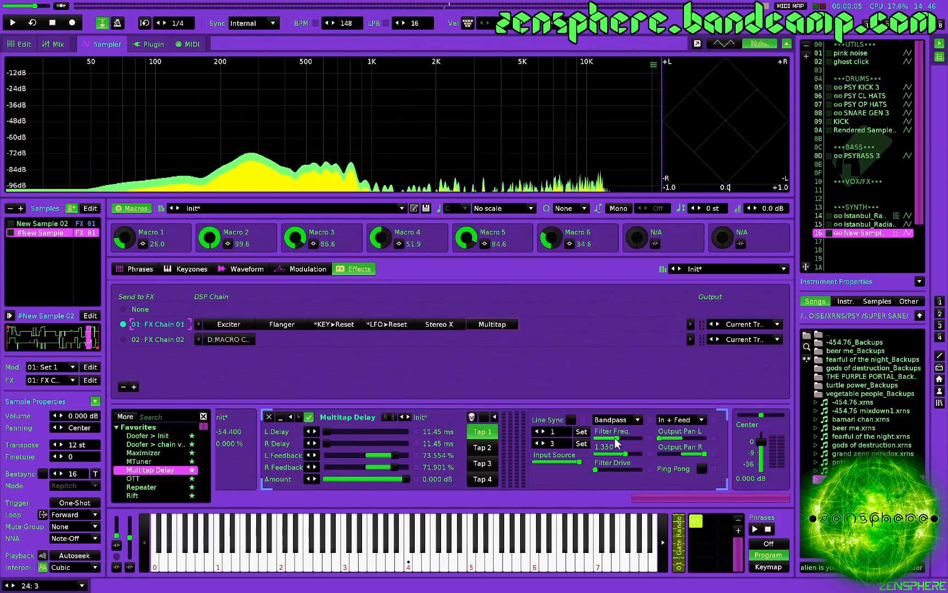
Step: Map Macro 7 to the Multitap Delay's Tap 1 filter frequency
{"action": "left_click", "coordinate": [656, 244]}
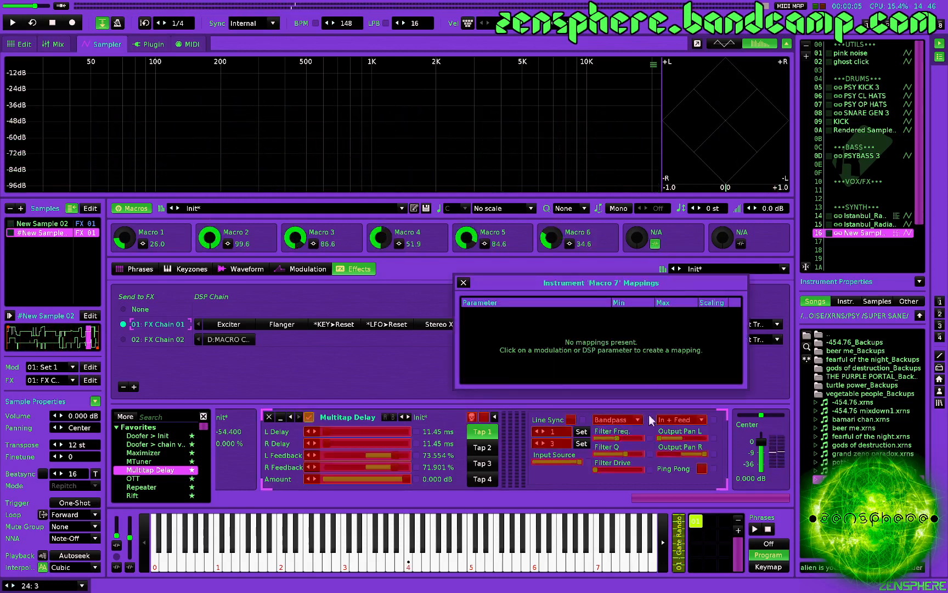
{"action": "left_click", "coordinate": [624, 438]}
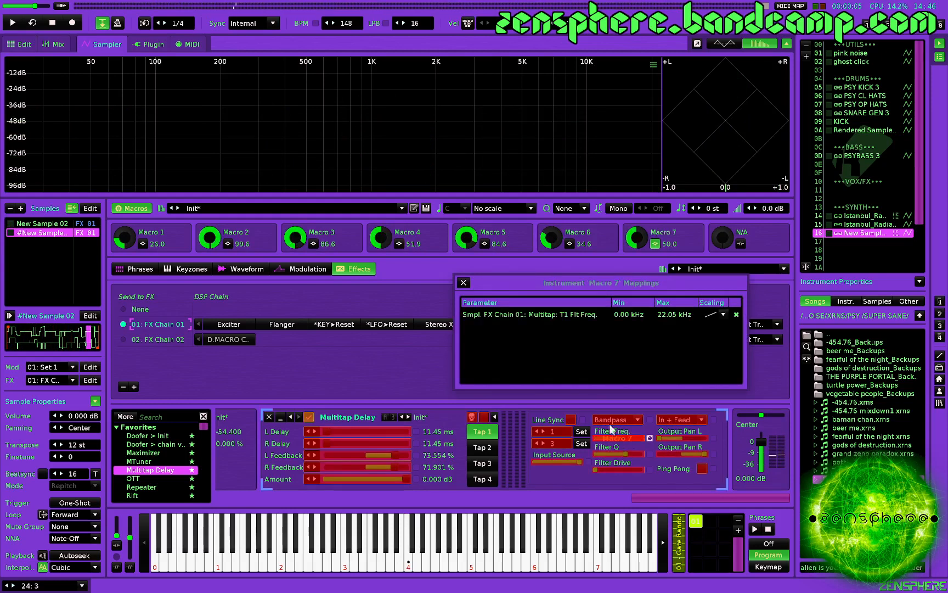
{"action": "left_click", "coordinate": [464, 282]}
Step: Set the amplitude of the Macro 7 LFO in FX Chain 02 to 100 %
{"action": "left_click", "coordinate": [232, 339]}
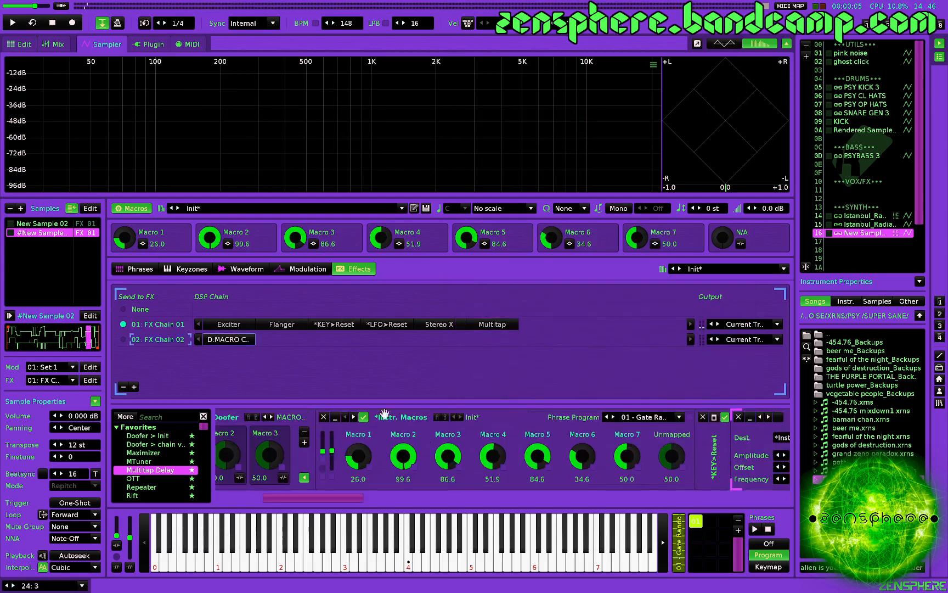
{"action": "scroll", "coordinate": [452, 446], "scroll_direction": "down", "scroll_amount": 6}
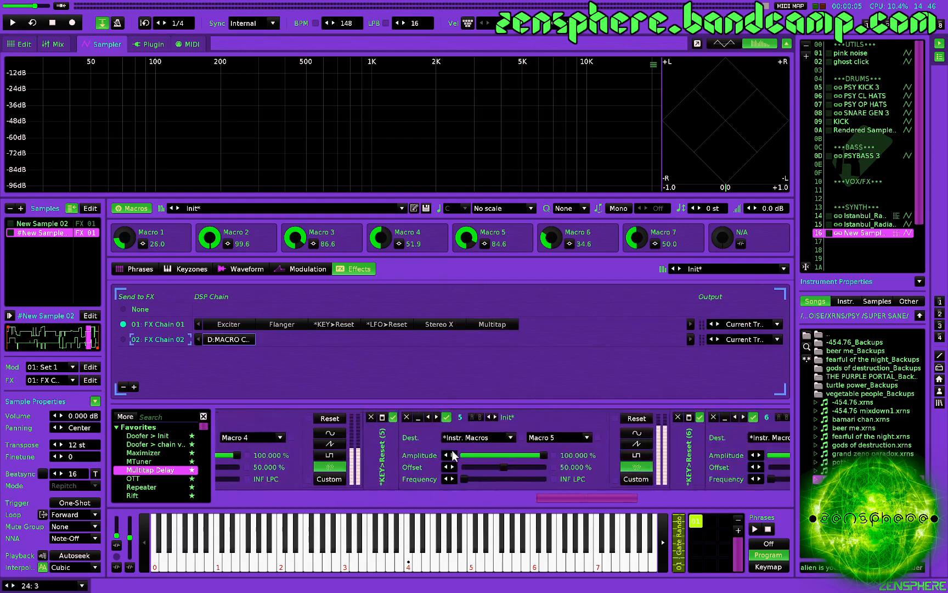
{"action": "scroll", "coordinate": [452, 449], "scroll_direction": "down", "scroll_amount": 6}
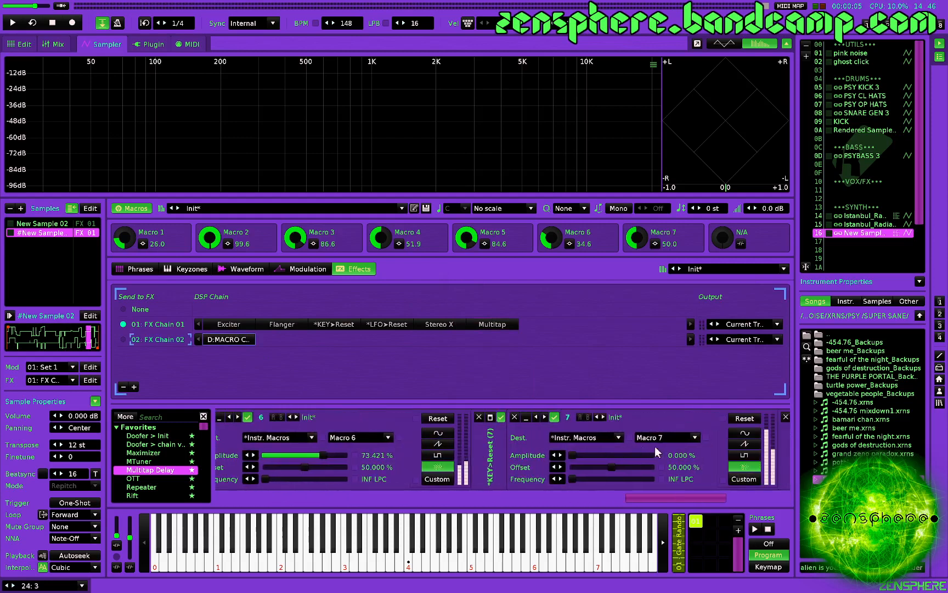
{"action": "mouse_move", "coordinate": [653, 455]}
{"action": "left_mouse_down"}
{"action": "mouse_move", "coordinate": [637, 454]}
{"action": "mouse_move", "coordinate": [652, 455]}
{"action": "left_mouse_up"}
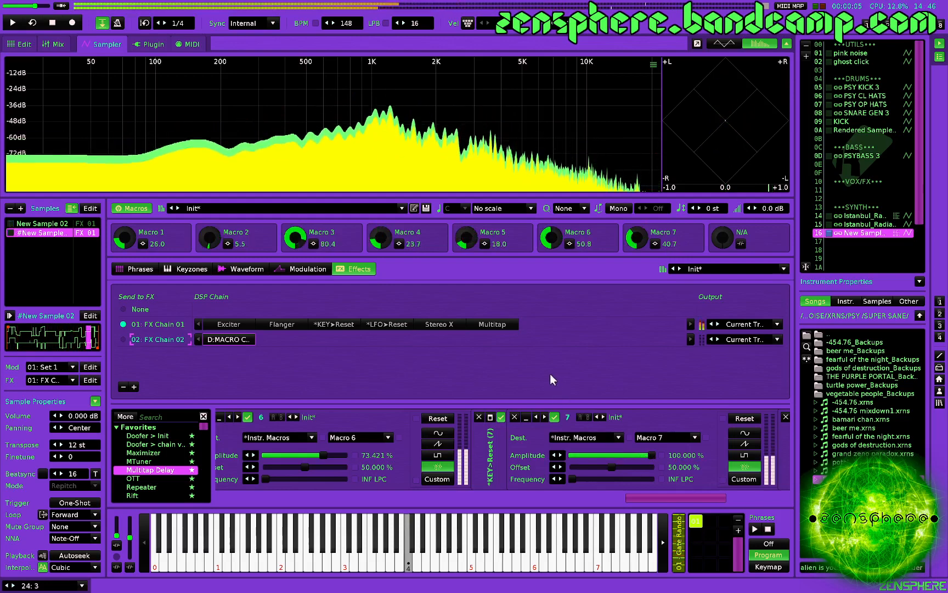
Step: Set Tap 1's Filter Drive to about 39 % and enable Ping Pong on the Multitap Delay
{"action": "left_click", "coordinate": [494, 325]}
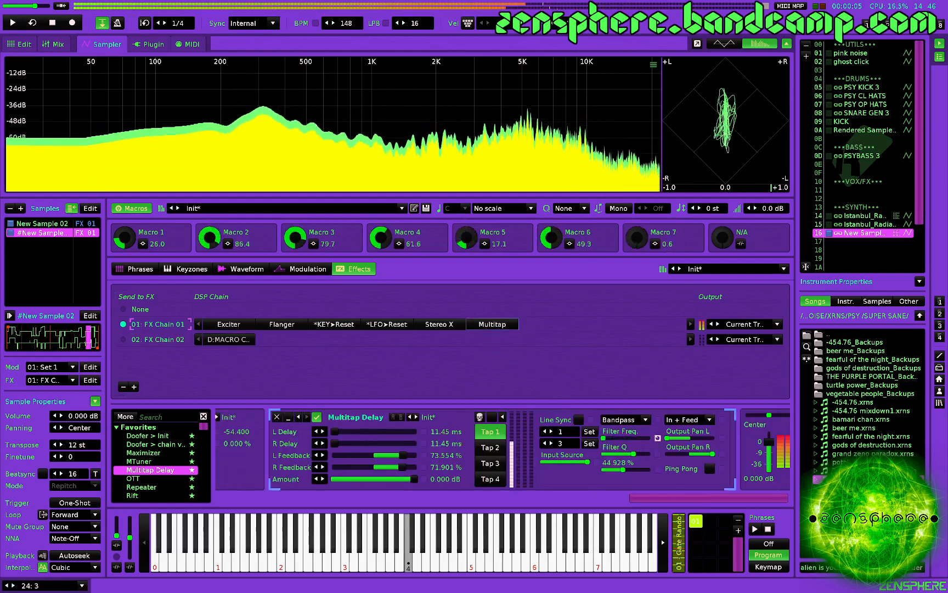
{"action": "left_click", "coordinate": [710, 469]}
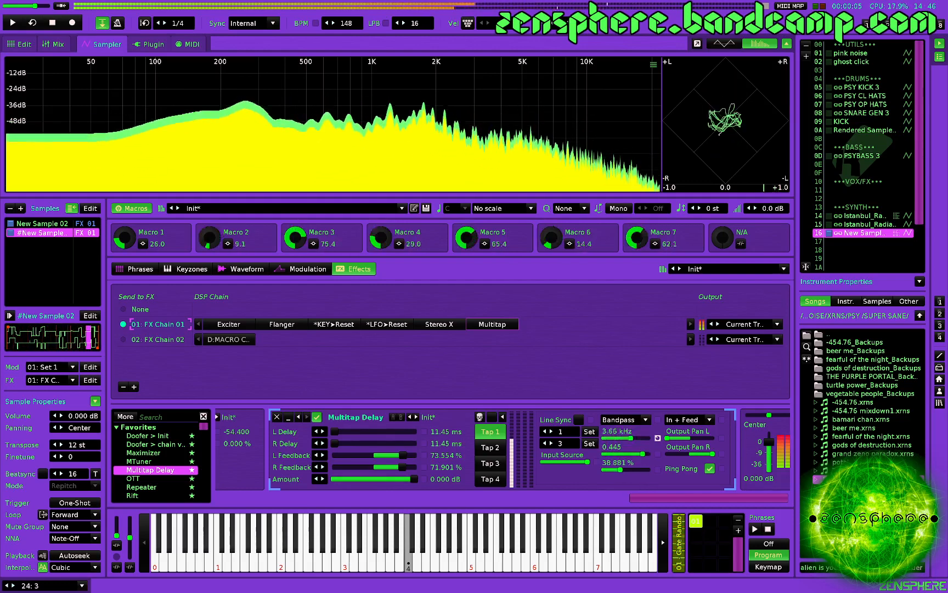
Step: Raise the Multitap Delay's left and right feedback to about 90 % and 88 %, and set its amount to about -2.3 dB
{"action": "mouse_move", "coordinate": [406, 473]}
{"action": "left_mouse_down"}
{"action": "mouse_move", "coordinate": [371, 474]}
{"action": "mouse_move", "coordinate": [409, 455]}
{"action": "left_mouse_up"}
{"action": "left_click", "coordinate": [410, 466]}
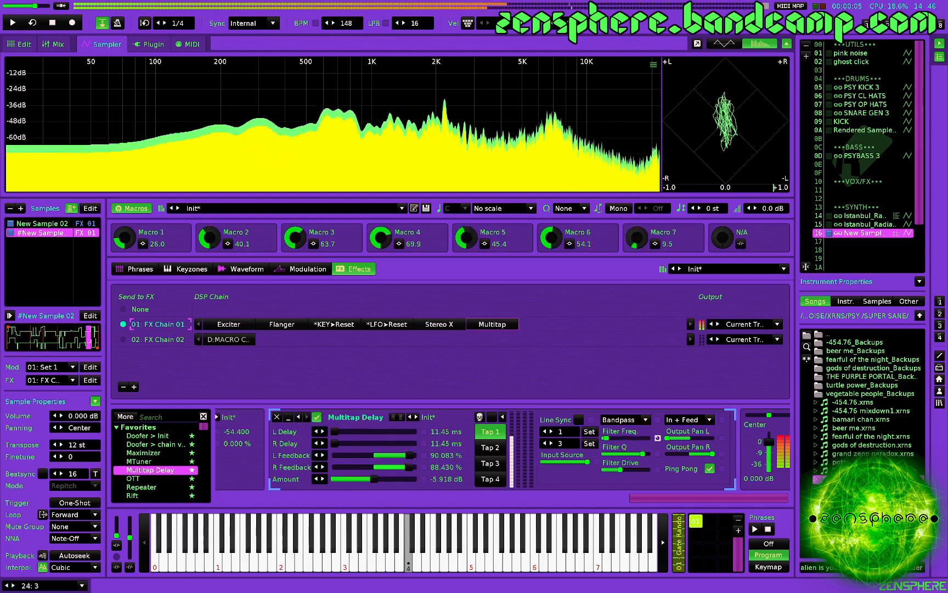
{"action": "left_click", "coordinate": [394, 476]}
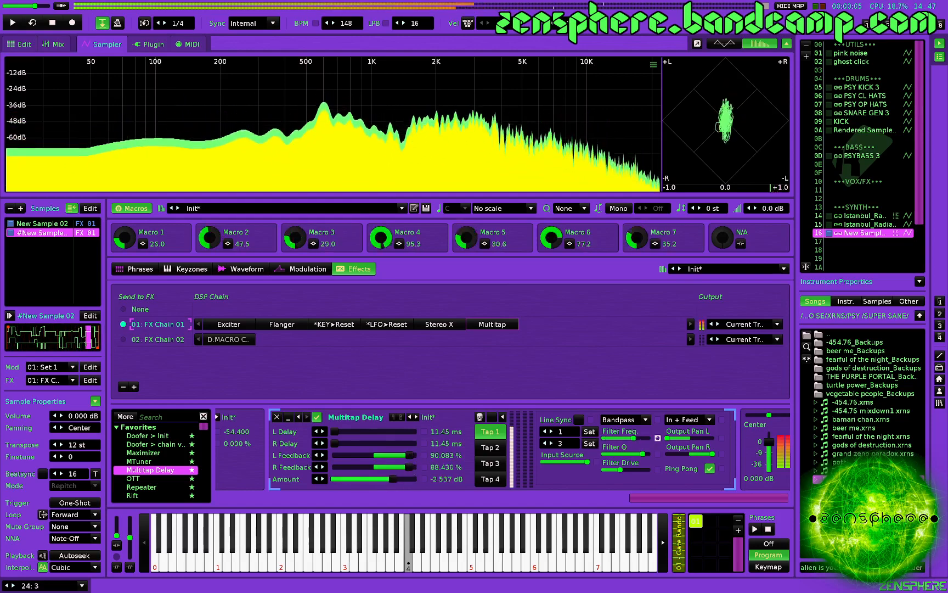
{"action": "left_click_drag", "start_coordinate": [394, 478], "coordinate": [395, 478]}
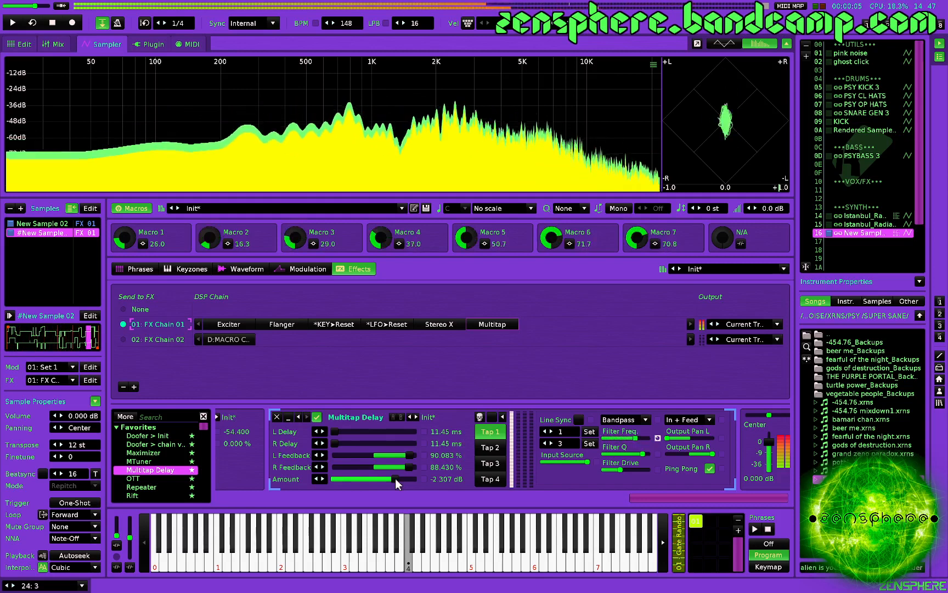
Step: Check which parameter Macro 1 is mapped to
{"action": "left_click", "coordinate": [144, 244]}
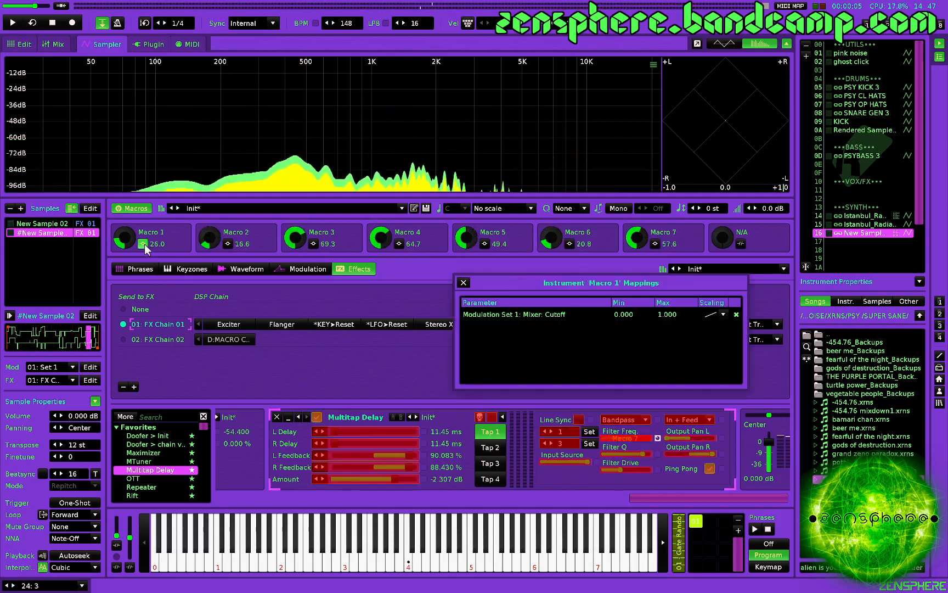
{"action": "left_click", "coordinate": [463, 283]}
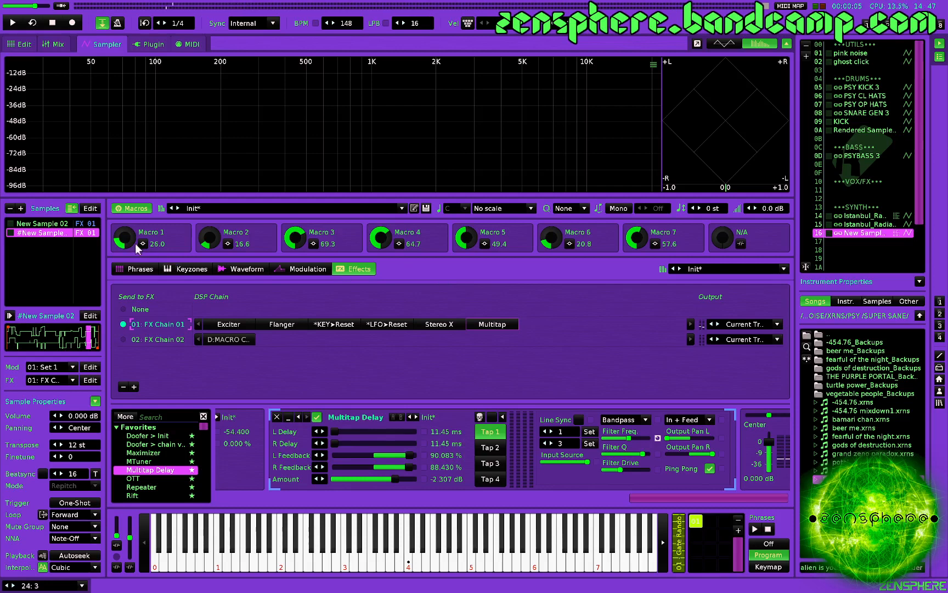
Step: Remove the Modulation Set 1 Mixer Cutoff mapping from Macro 1
{"action": "key", "text": "z"}
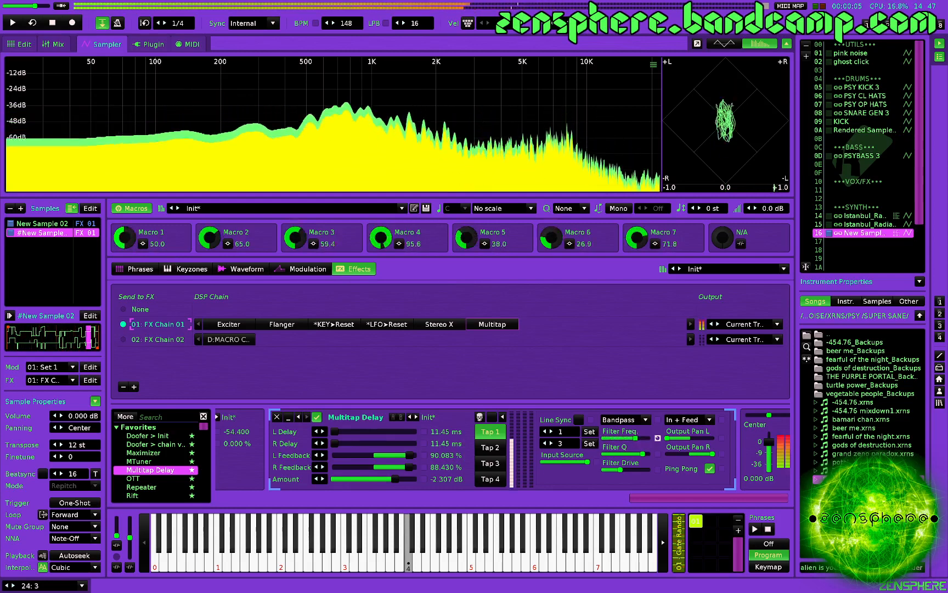
{"action": "left_click", "coordinate": [144, 244]}
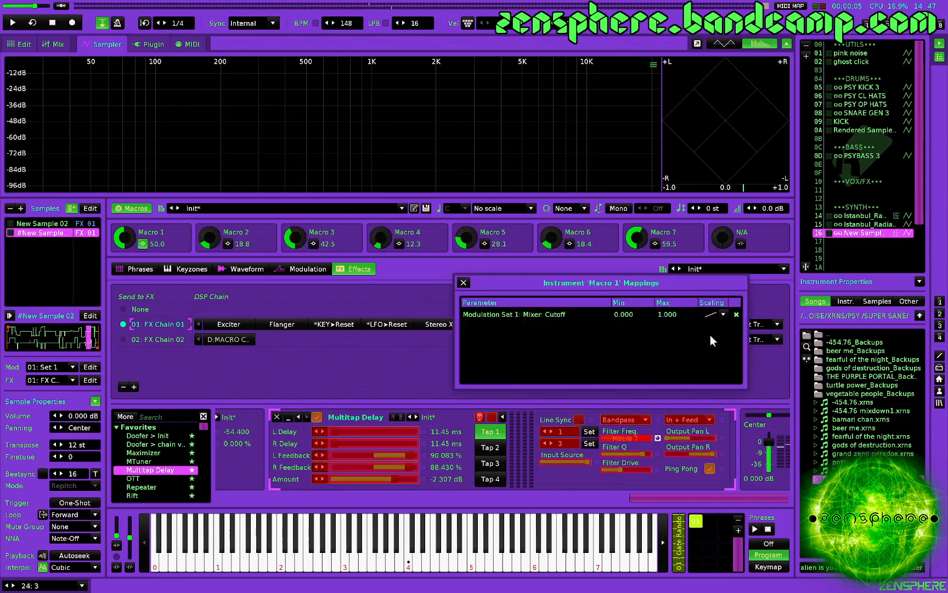
{"action": "left_click", "coordinate": [737, 314]}
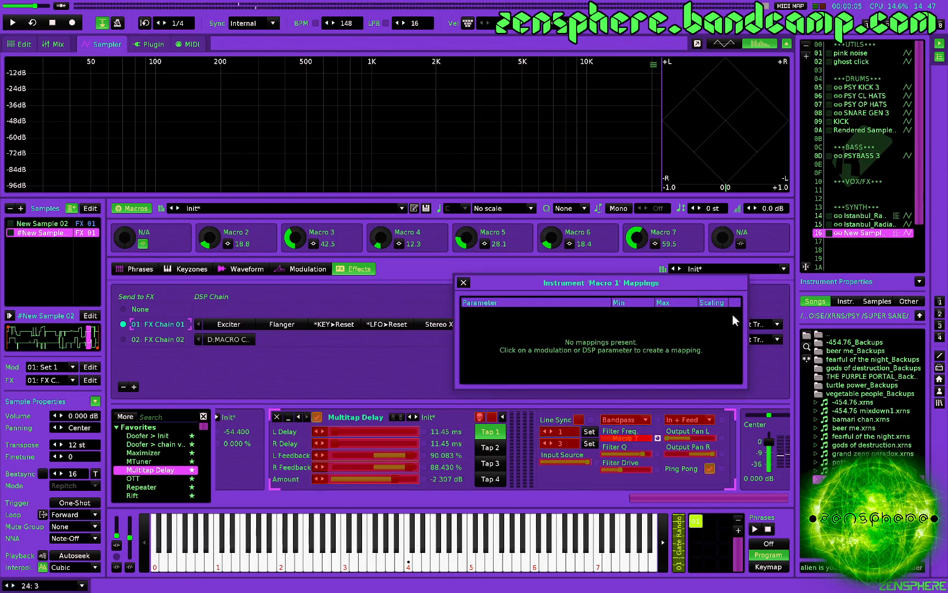
{"action": "left_click", "coordinate": [463, 282]}
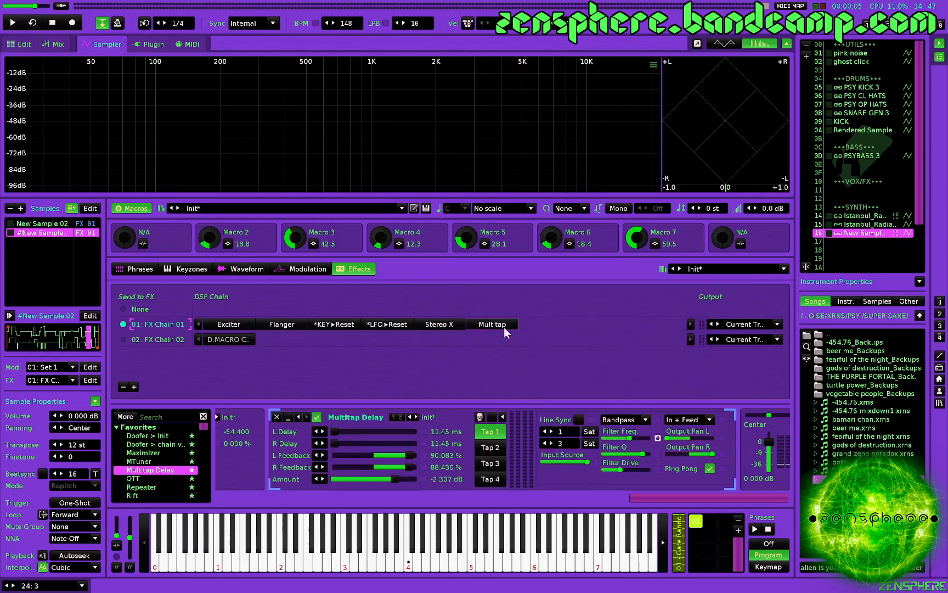
Step: Add a Digital Filter after the Multitap Delay in FX Chain 01
{"action": "scroll", "coordinate": [154, 461], "scroll_direction": "down", "scroll_amount": 3}
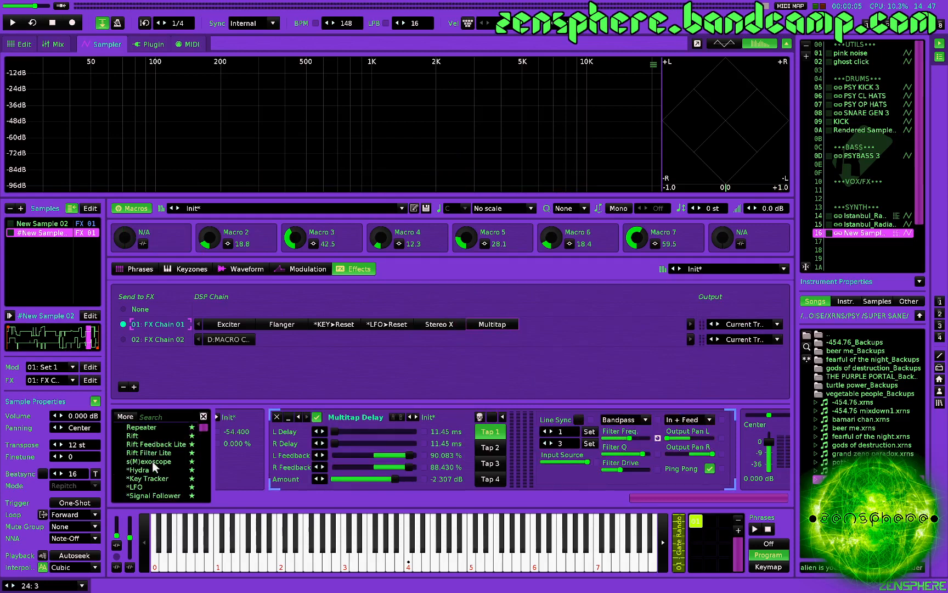
{"action": "scroll", "coordinate": [151, 463], "scroll_direction": "down", "scroll_amount": 3}
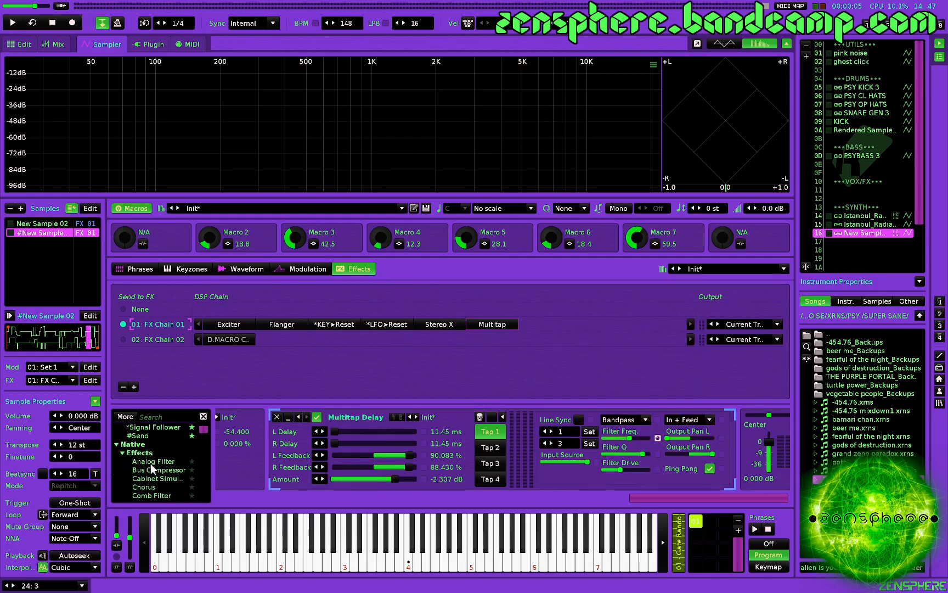
{"action": "scroll", "coordinate": [150, 463], "scroll_direction": "down", "scroll_amount": 3}
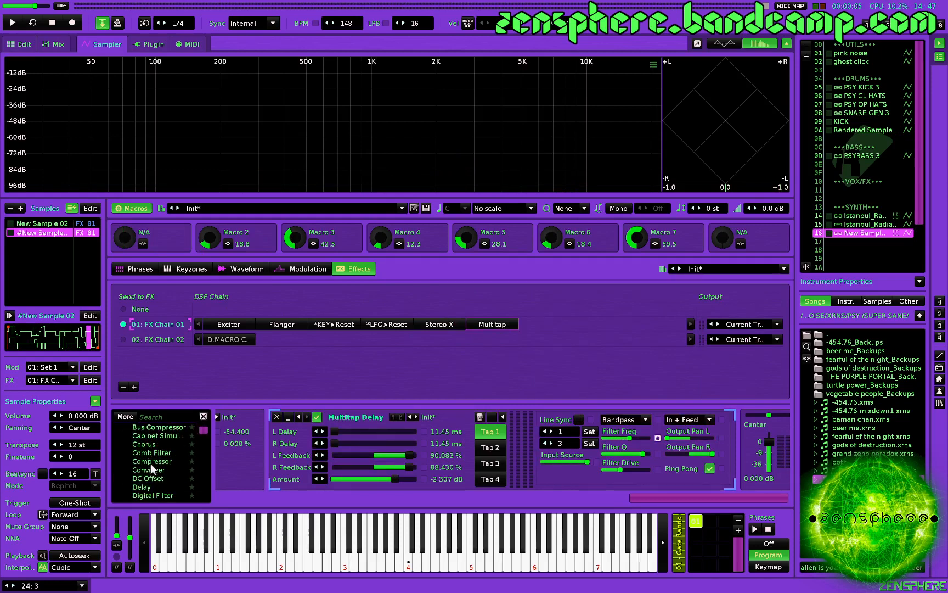
{"action": "scroll", "coordinate": [151, 463], "scroll_direction": "up", "scroll_amount": 3}
{"action": "scroll", "coordinate": [151, 464], "scroll_direction": "down", "scroll_amount": 3}
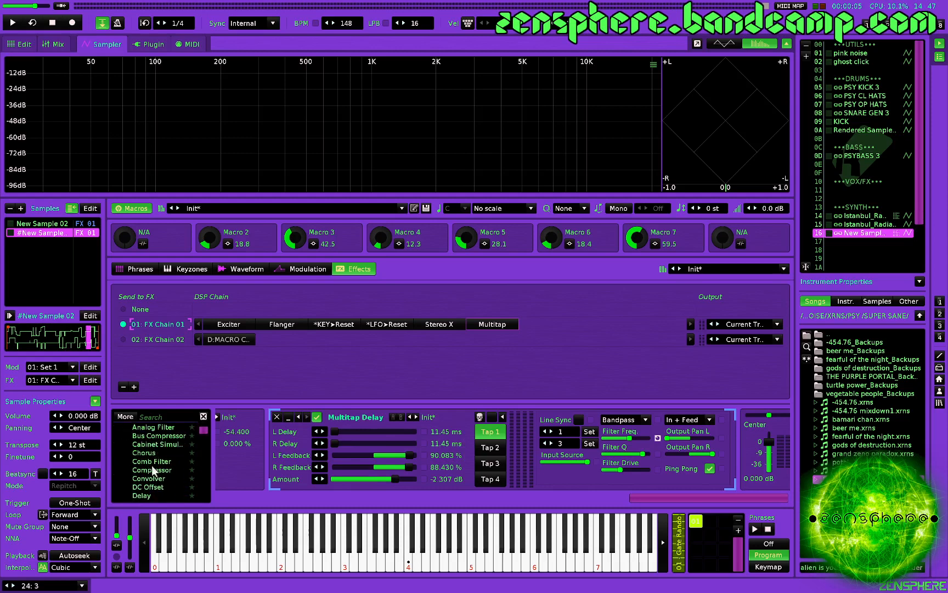
{"action": "scroll", "coordinate": [153, 465], "scroll_direction": "down", "scroll_amount": 1}
{"action": "double_click", "coordinate": [154, 478]}
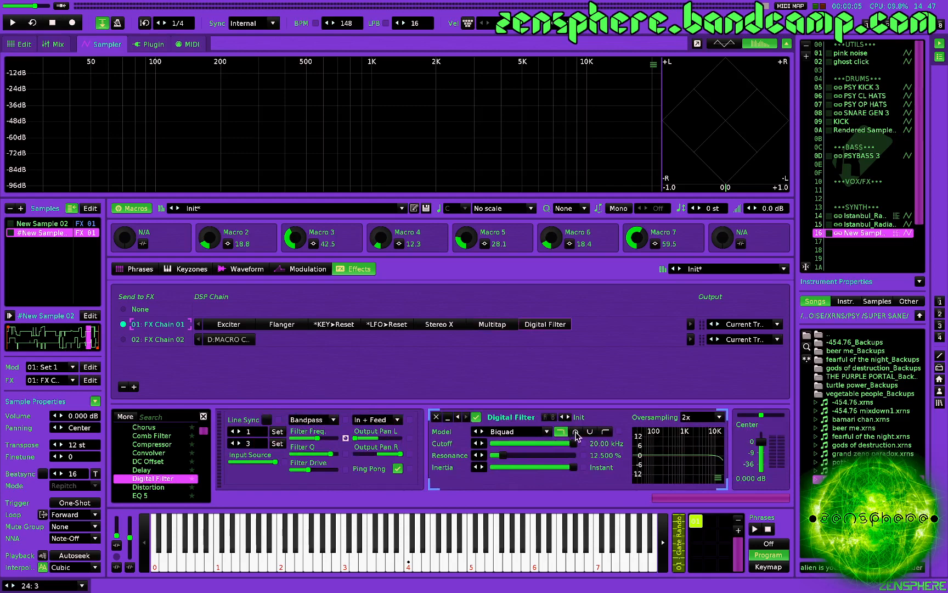
Step: Configure the Digital Filter as a Chebyshev 4n band-pass with its cutoff at about 2.13 kHz
{"action": "left_click", "coordinate": [504, 433]}
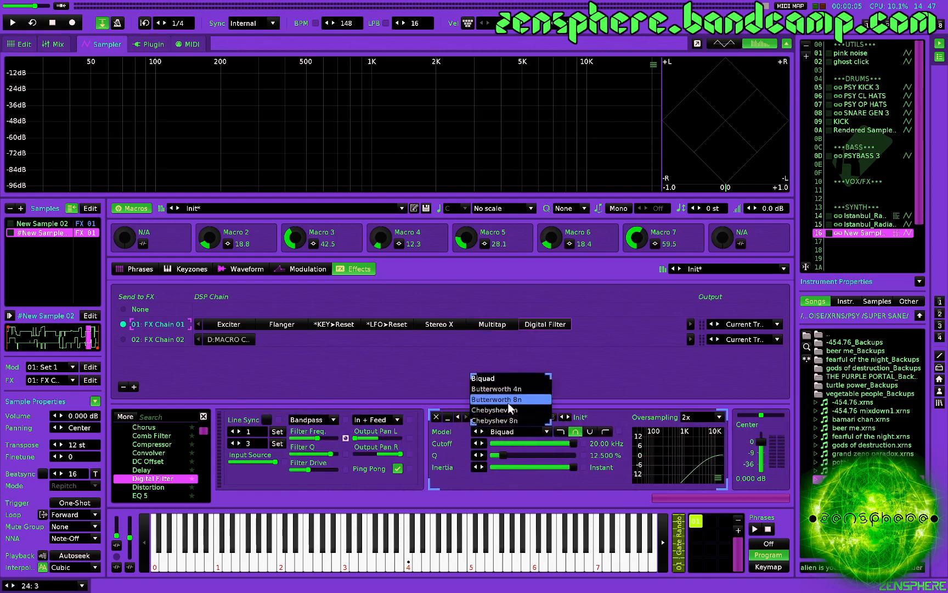
{"action": "left_click", "coordinate": [509, 407]}
{"action": "left_click", "coordinate": [549, 468]}
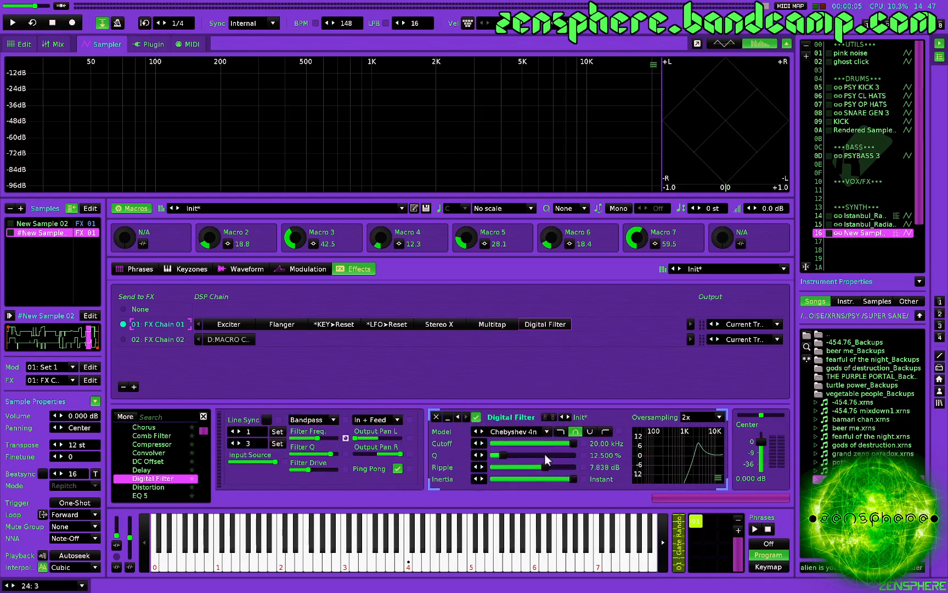
{"action": "mouse_move", "coordinate": [558, 443]}
{"action": "left_mouse_down"}
{"action": "mouse_move", "coordinate": [544, 443]}
{"action": "mouse_move", "coordinate": [546, 456]}
{"action": "left_mouse_up"}
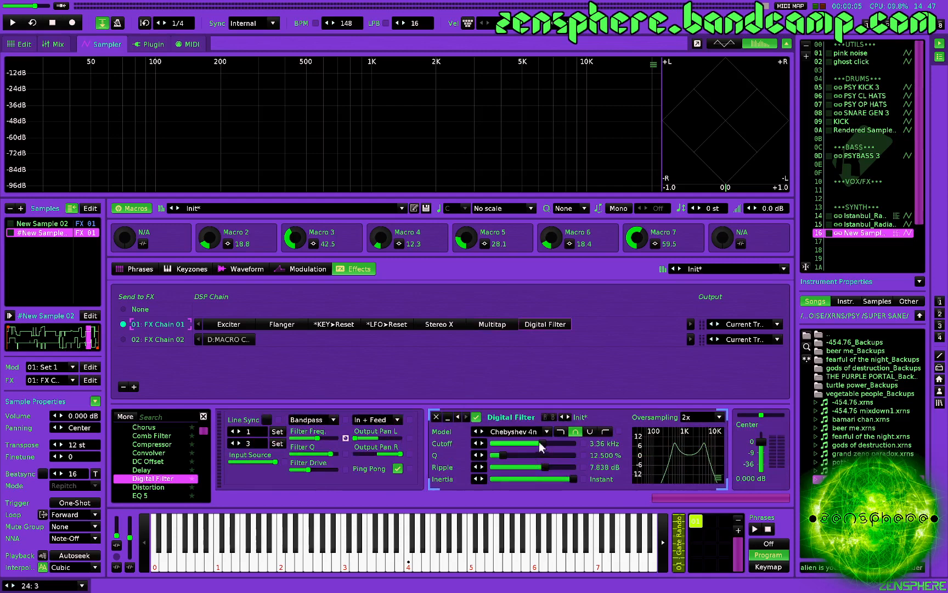
Step: Map Macro 1 to the Digital Filter's cutoff
{"action": "left_click", "coordinate": [140, 242]}
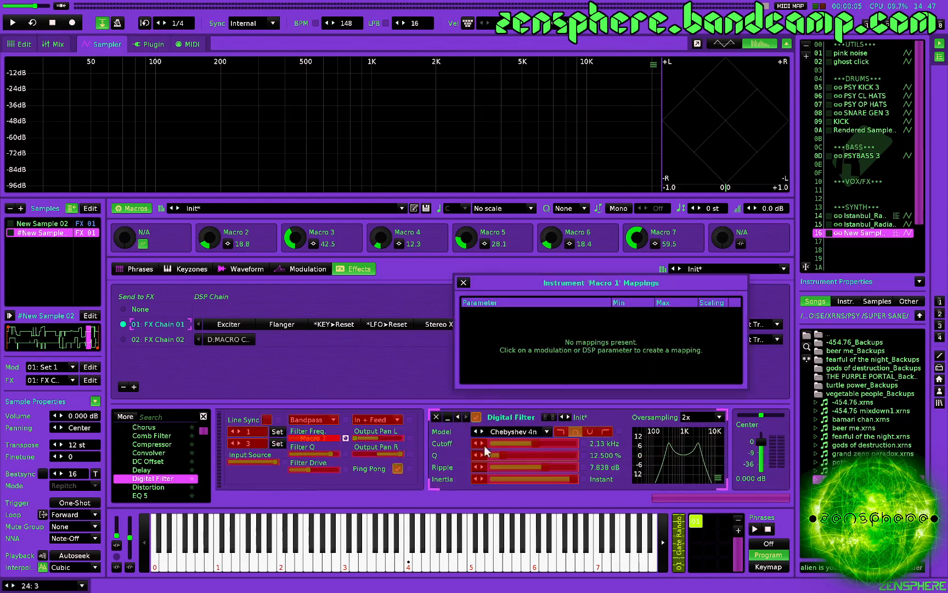
{"action": "left_click", "coordinate": [538, 443]}
{"action": "left_click", "coordinate": [463, 283]}
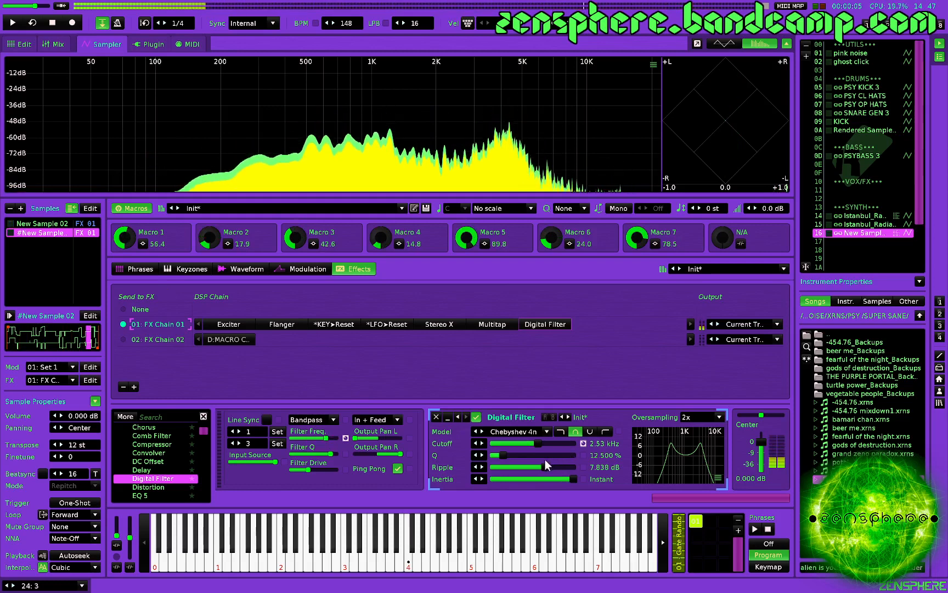
Step: Set the Digital Filter's ripple to about 5.9 dB and Q to about 24 %, and change its model to Chebyshev 8n
{"action": "left_click_drag", "start_coordinate": [545, 461], "coordinate": [521, 461]}
{"action": "left_click", "coordinate": [513, 454]}
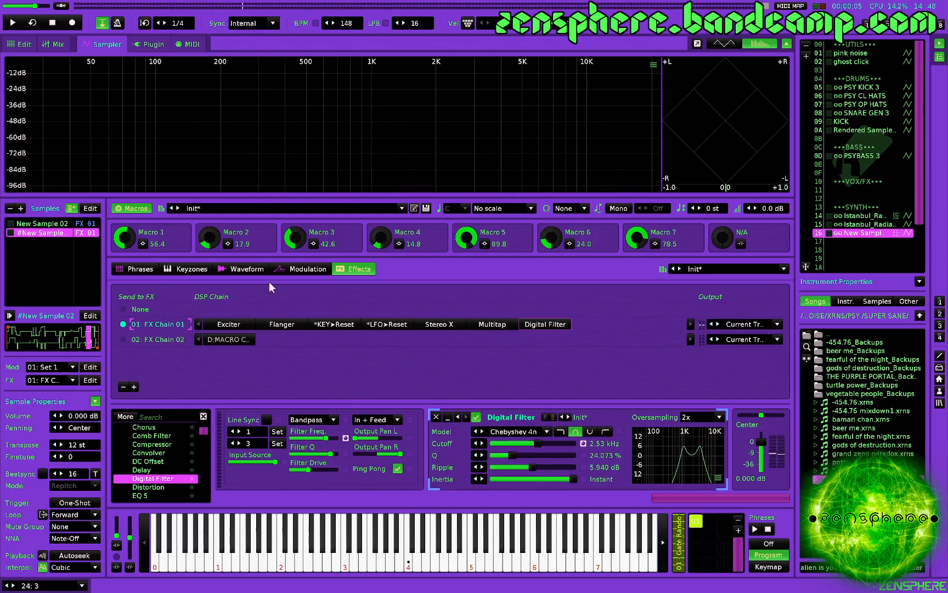
{"action": "left_click", "coordinate": [408, 561]}
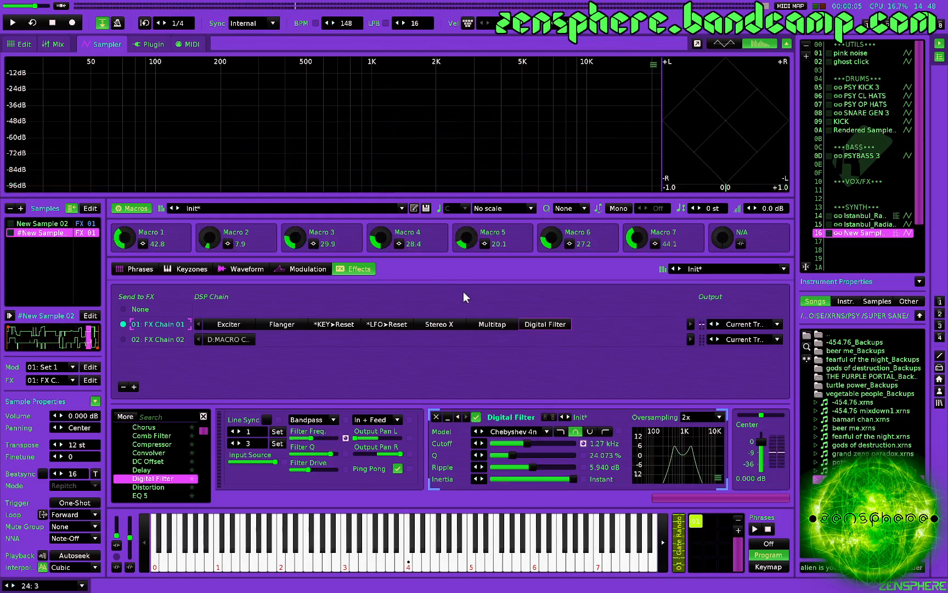
{"action": "left_click", "coordinate": [521, 433]}
{"action": "left_click", "coordinate": [494, 420]}
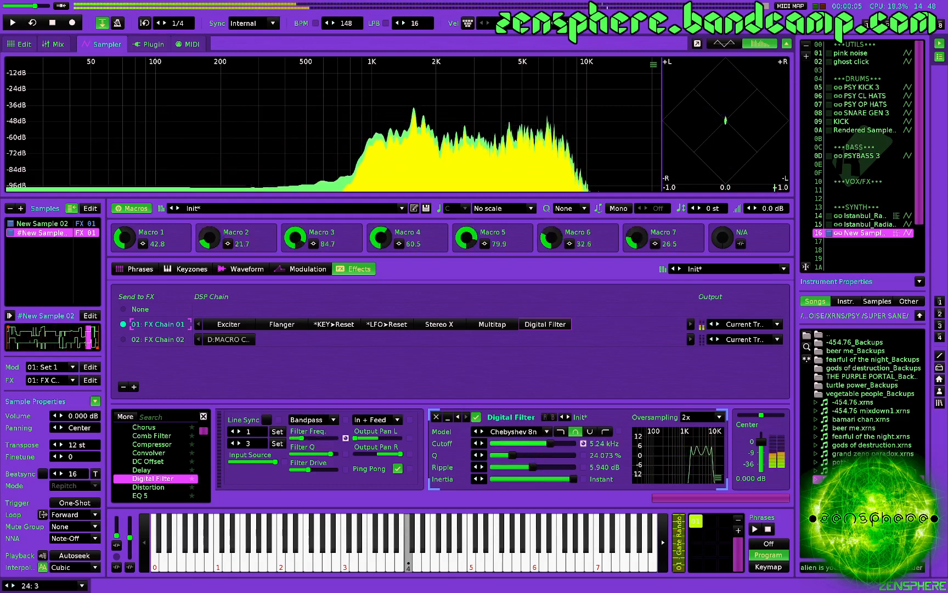
Step: Insert a Gainer between the Multitap Delay and the Digital Filter in FX Chain 01, with its gain at about -9.2 dB
{"action": "left_click", "coordinate": [490, 324]}
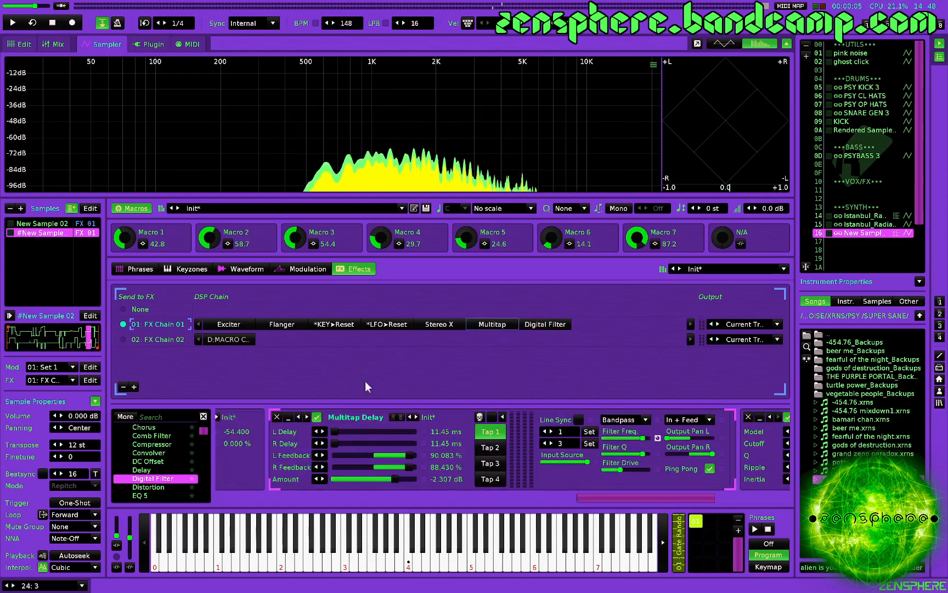
{"action": "scroll", "coordinate": [151, 462], "scroll_direction": "up", "scroll_amount": 2}
{"action": "scroll", "coordinate": [150, 462], "scroll_direction": "down", "scroll_amount": 7}
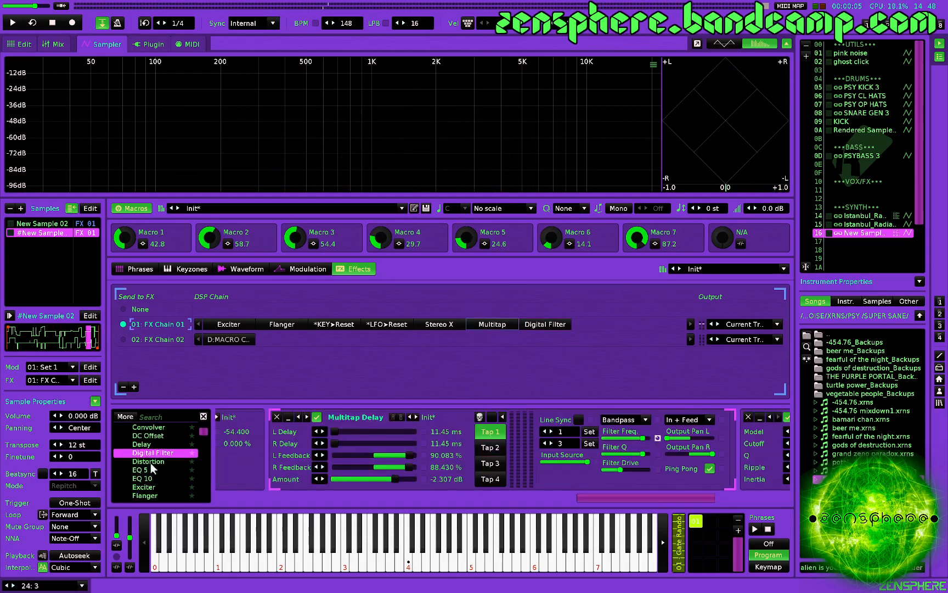
{"action": "left_click_drag", "start_coordinate": [145, 487], "coordinate": [381, 345]}
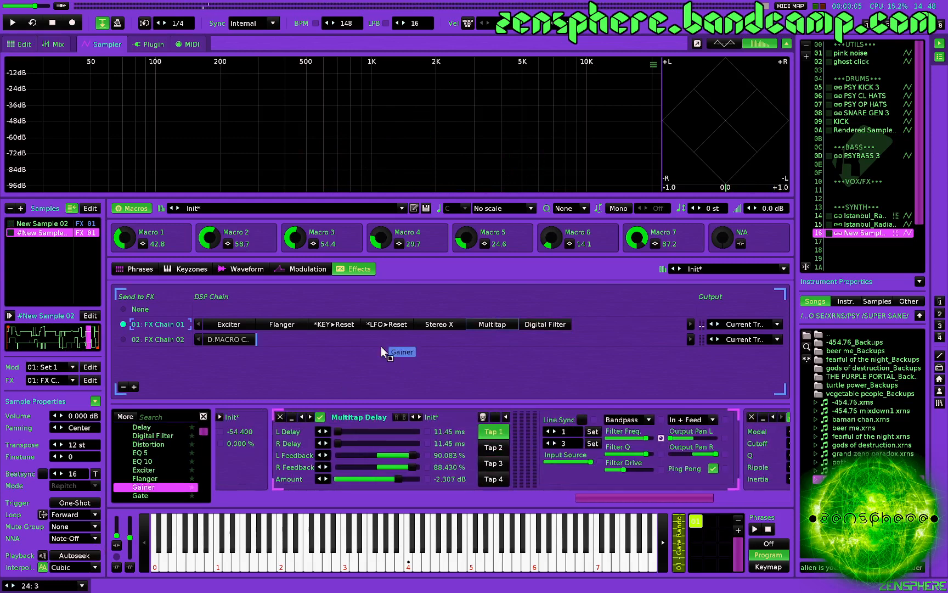
{"action": "left_click_drag", "start_coordinate": [527, 326], "coordinate": [518, 325]}
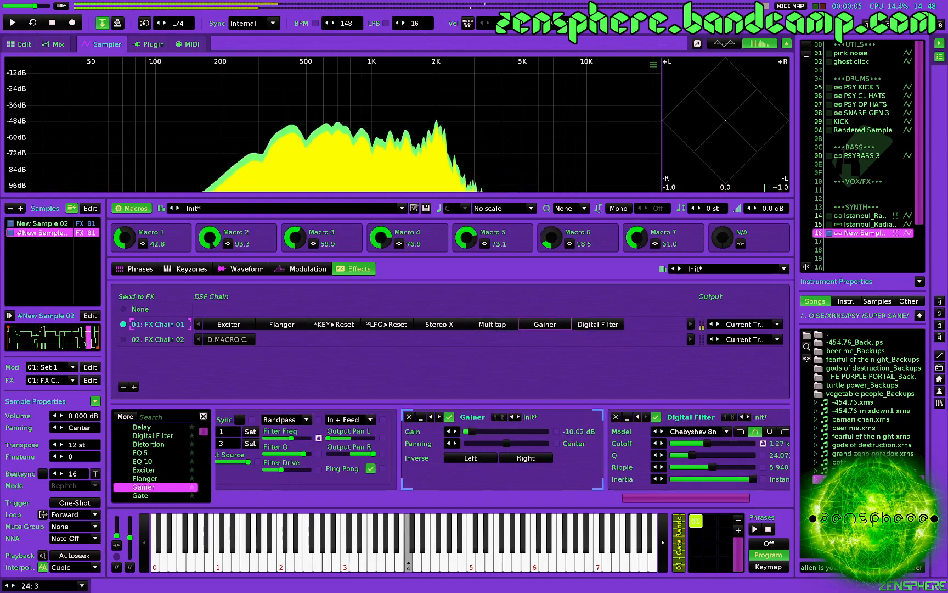
Step: Set the Digital Filter's Q to about 5.7 % and its ripple to about 7.6 dB
{"action": "left_click", "coordinate": [603, 324]}
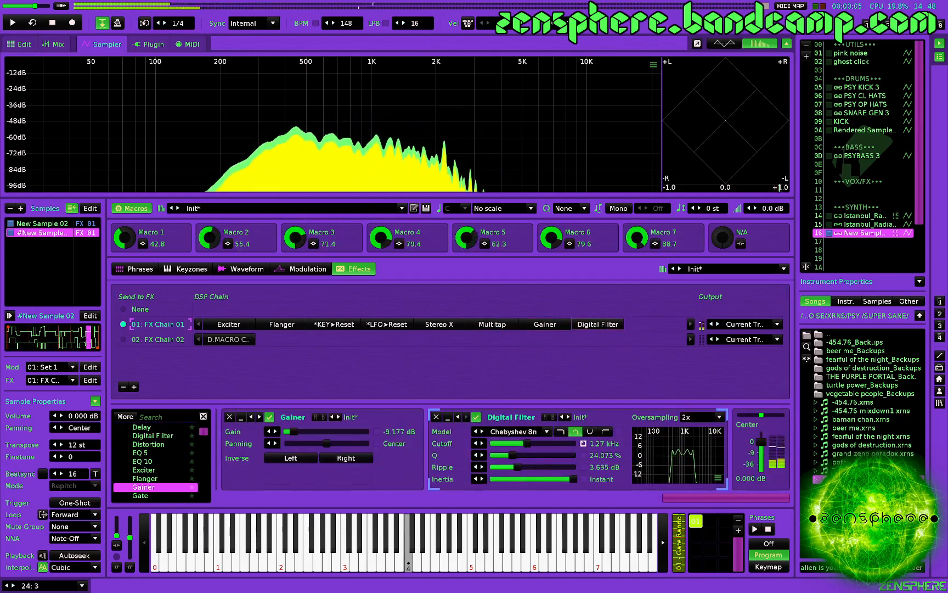
{"action": "left_click_drag", "start_coordinate": [503, 455], "coordinate": [542, 467]}
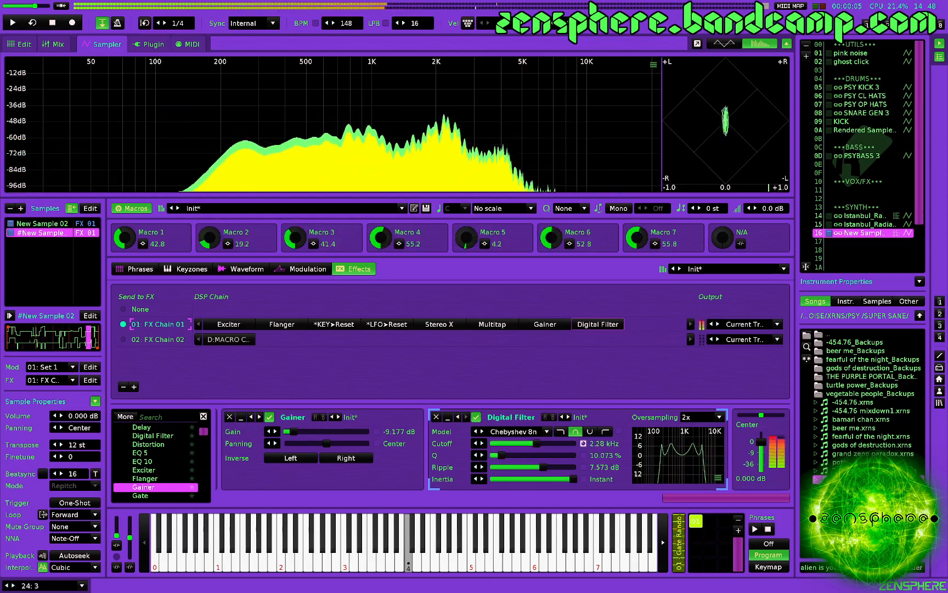
{"action": "left_click_drag", "start_coordinate": [502, 454], "coordinate": [497, 455]}
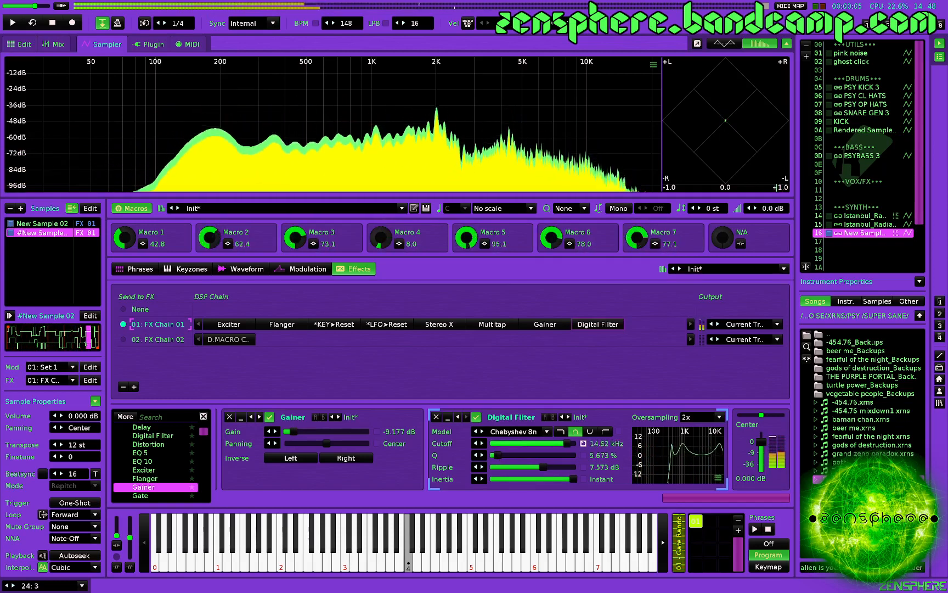
Step: Delete the Digital Filter from FX Chain 01 and bypass the Gainer
{"action": "left_click", "coordinate": [436, 416]}
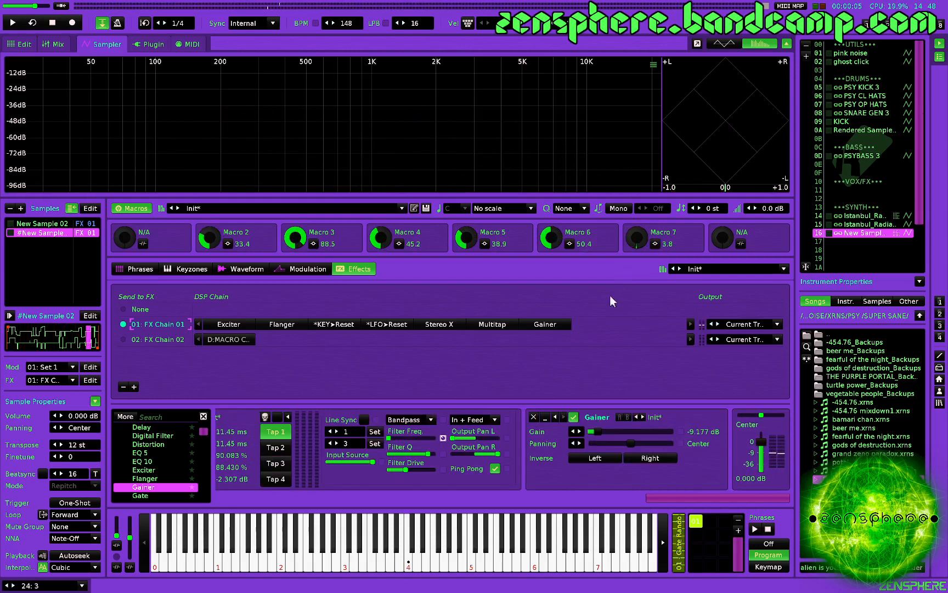
{"action": "double_click", "coordinate": [550, 328]}
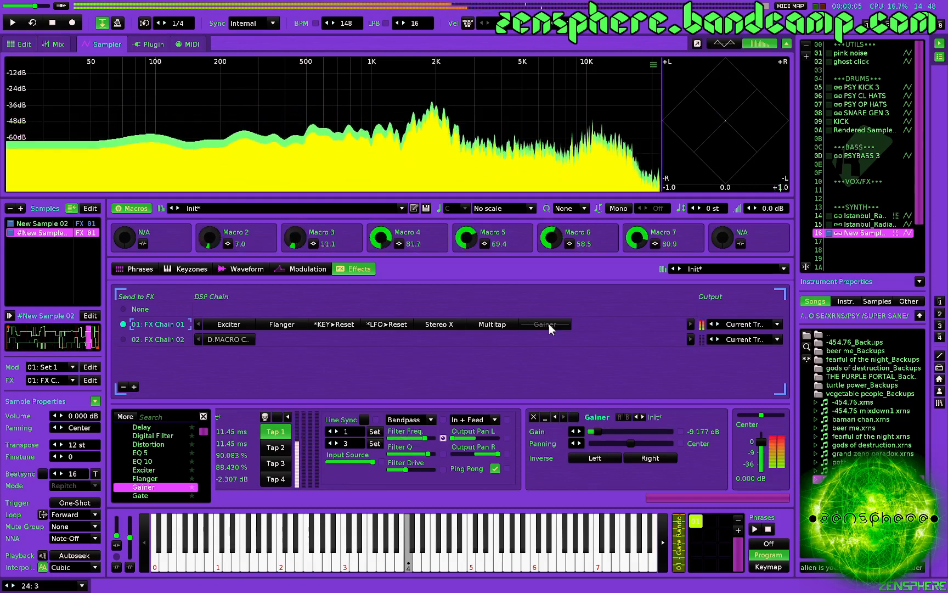
Step: Lower the Multitap Delay's amount to about -4.2 dB
{"action": "left_click", "coordinate": [493, 324]}
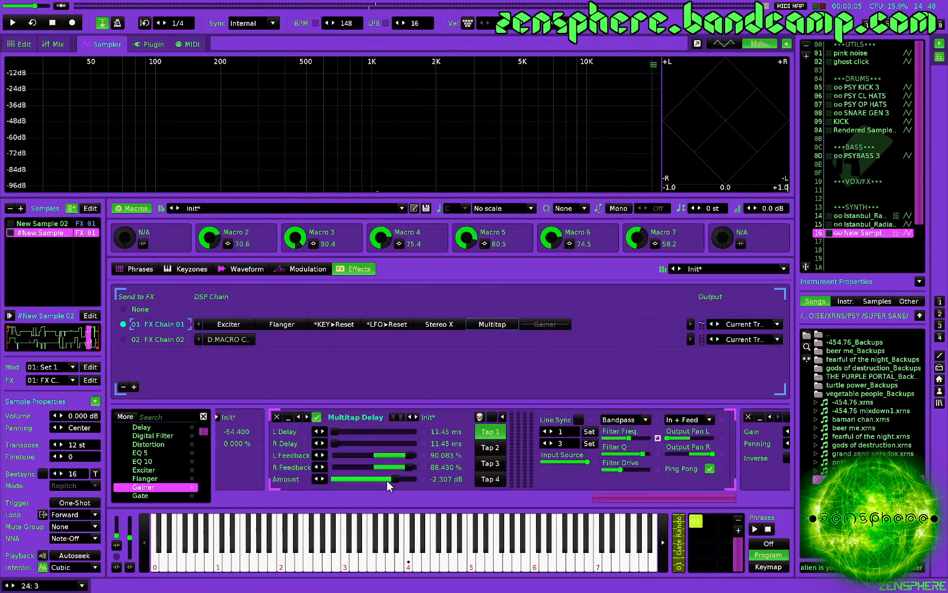
{"action": "left_click_drag", "start_coordinate": [387, 480], "coordinate": [382, 478]}
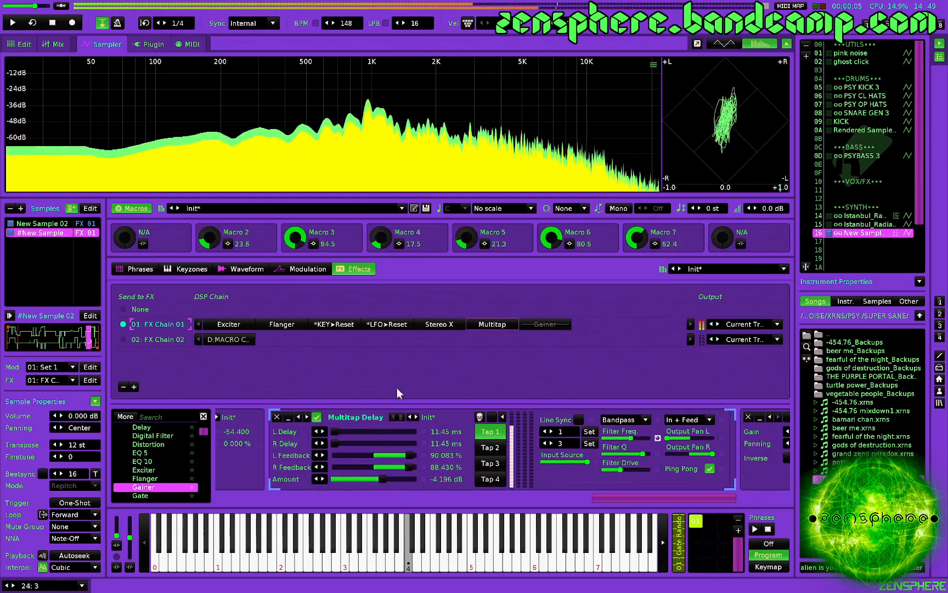
Step: Lower the Drive input of modulation Set 1 to about 0.14 and audition the sound
{"action": "left_click", "coordinate": [303, 268]}
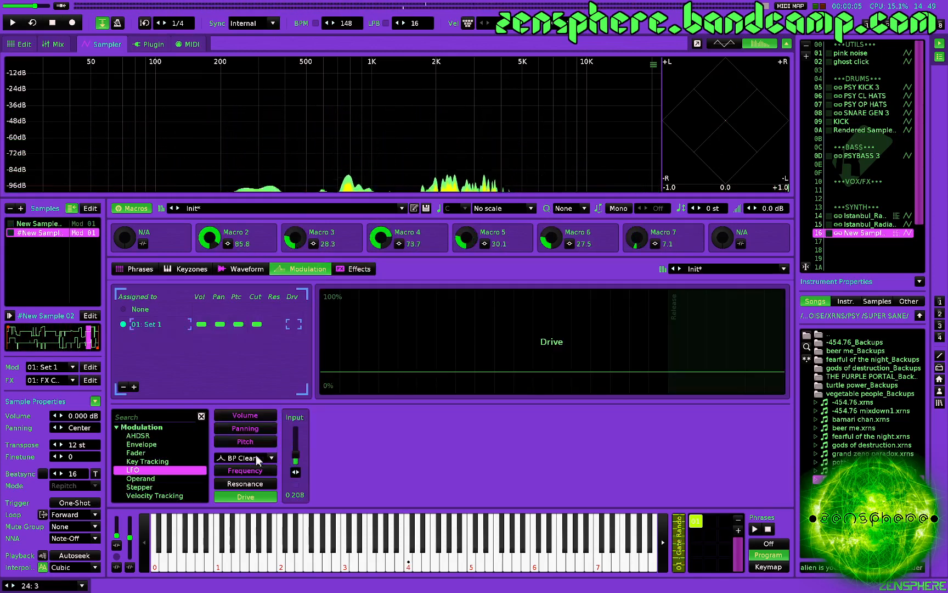
{"action": "left_click_drag", "start_coordinate": [296, 454], "coordinate": [295, 458]}
{"action": "key", "text": "z"}
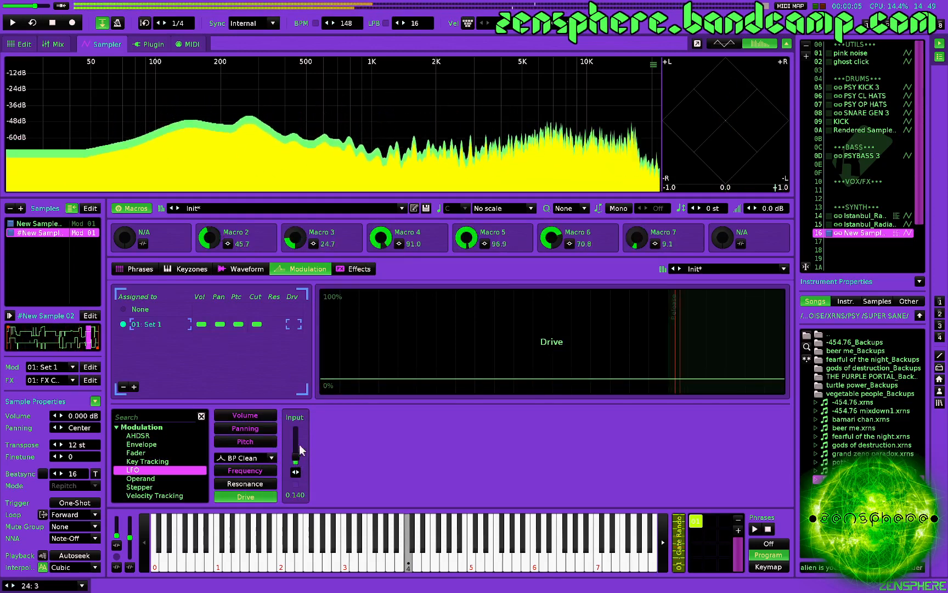
Step: Limit Macro 6's mapping to the FX Chain 01 Flanger feedback to a range of -85 % to 85 %
{"action": "left_click", "coordinate": [356, 268]}
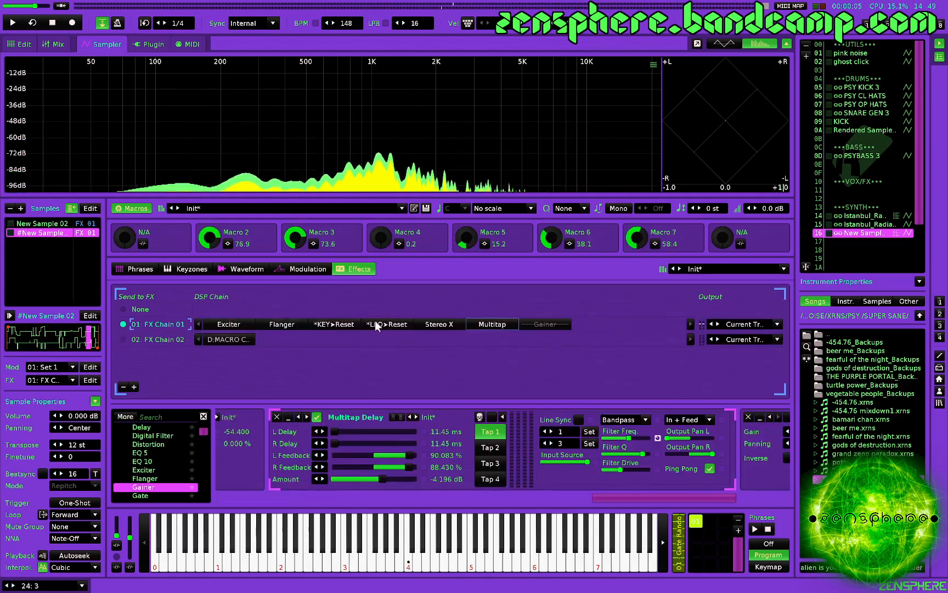
{"action": "left_click", "coordinate": [295, 323]}
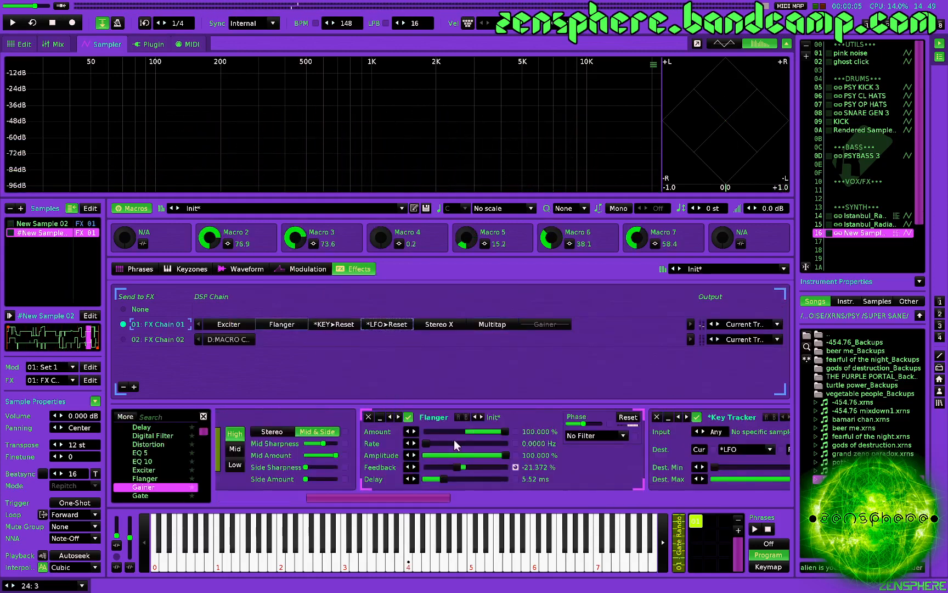
{"action": "key", "text": "z"}
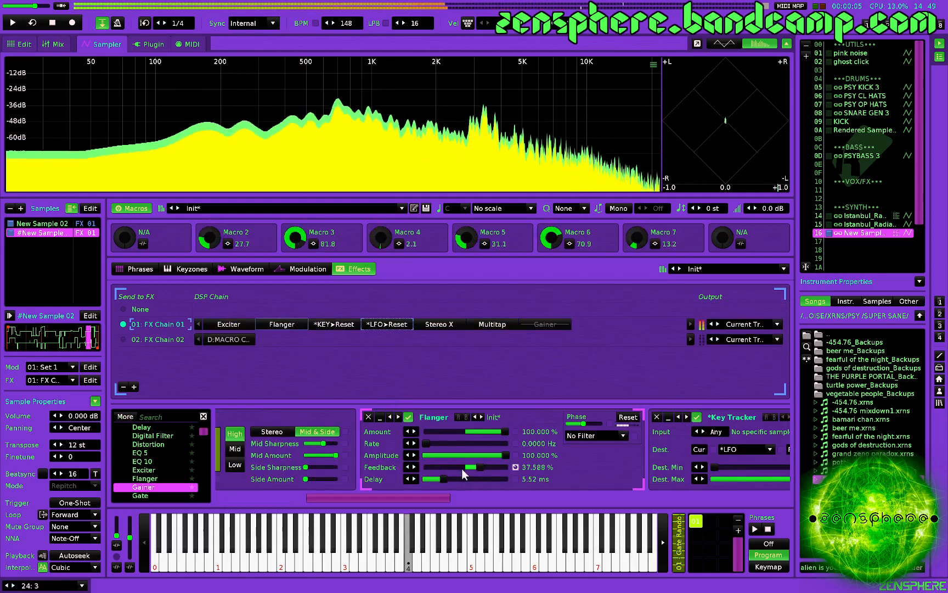
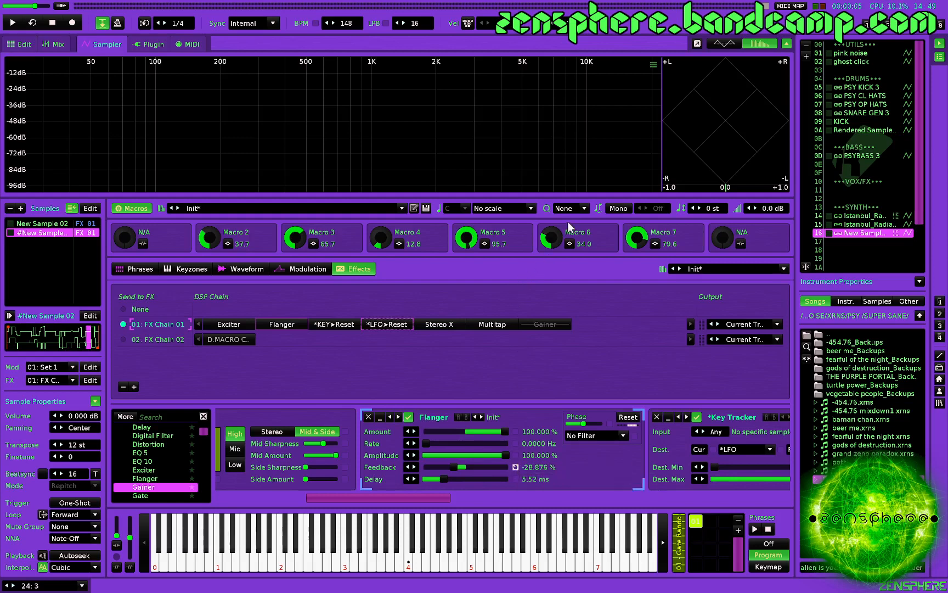
{"action": "left_click", "coordinate": [569, 244]}
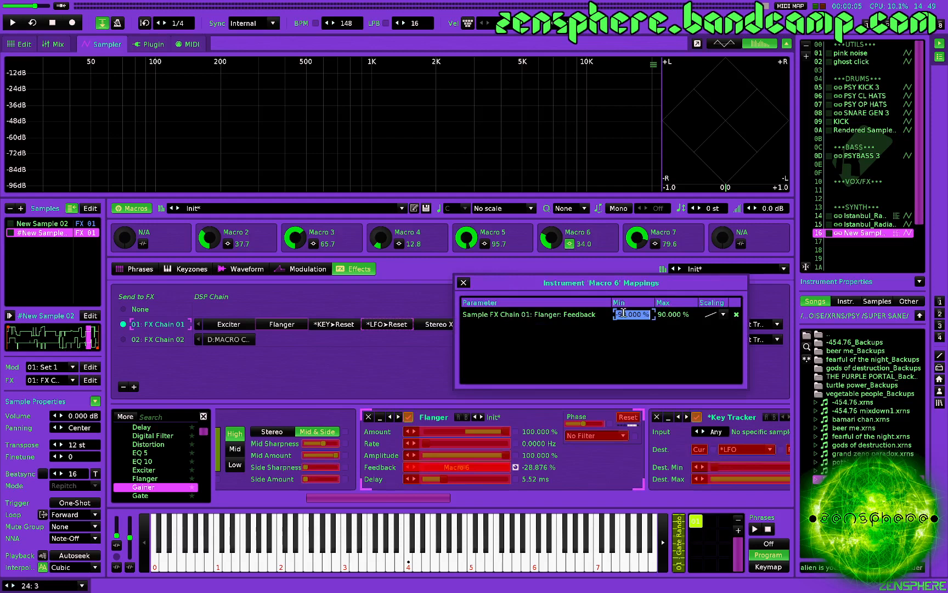
{"action": "key", "text": "BackSpace"}
{"action": "type", "text": "-81"}
{"action": "key", "text": "Return"}
{"action": "double_click", "coordinate": [659, 314]}
{"action": "type", "text": "85"}
{"action": "key", "text": "Return"}
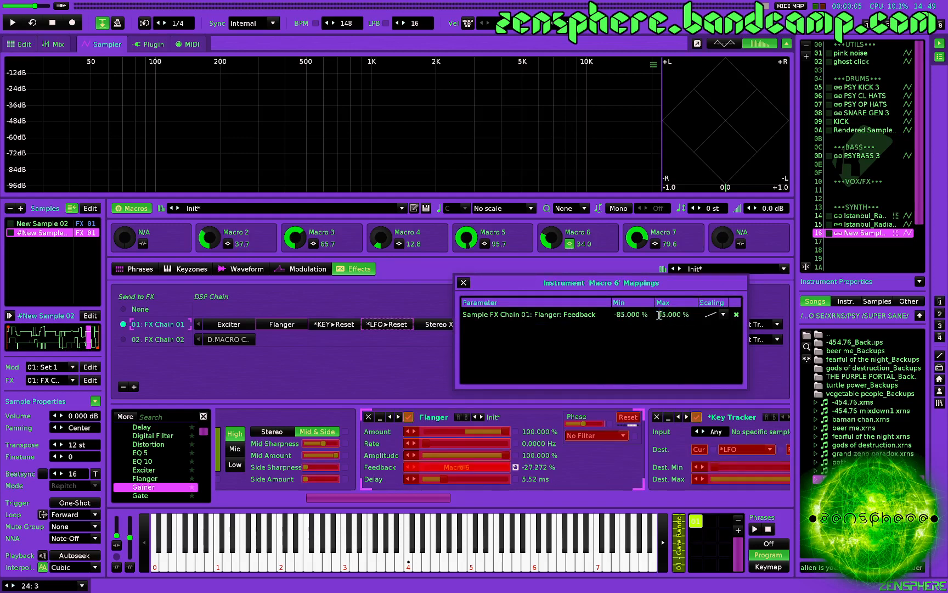
{"action": "left_click", "coordinate": [464, 282]}
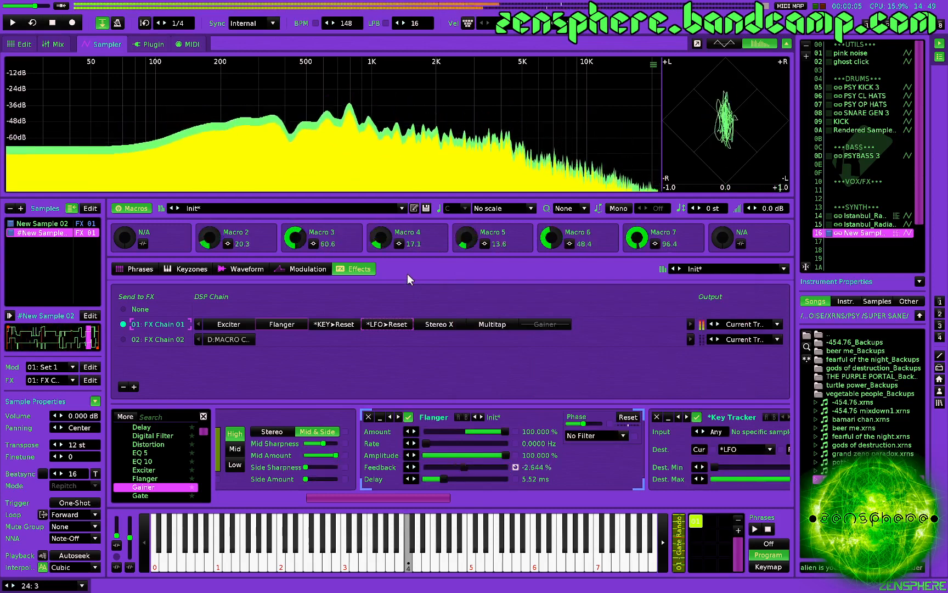
Step: Enter a C-4 note with instrument 16 on line 00 of synth track 3 at sequence position 1
{"action": "key", "text": "F2"}
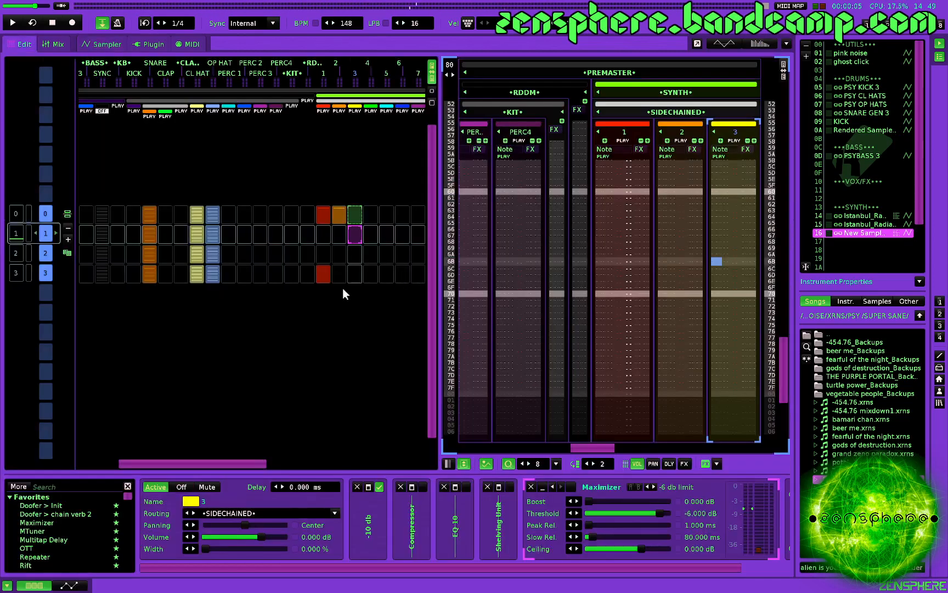
{"action": "left_click", "coordinate": [355, 236]}
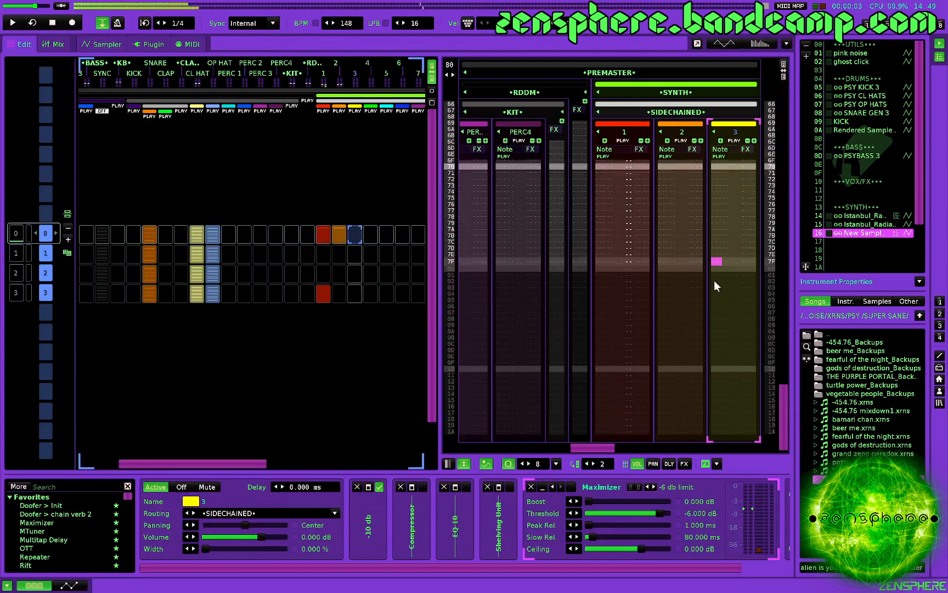
{"action": "left_click", "coordinate": [716, 255]}
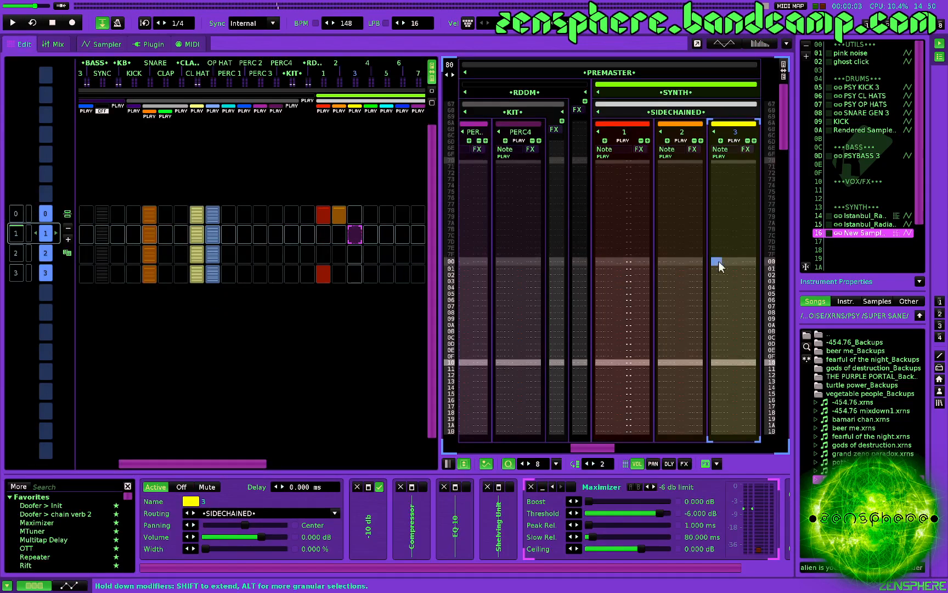
{"action": "key", "text": "Escape"}
{"action": "key", "text": "z"}
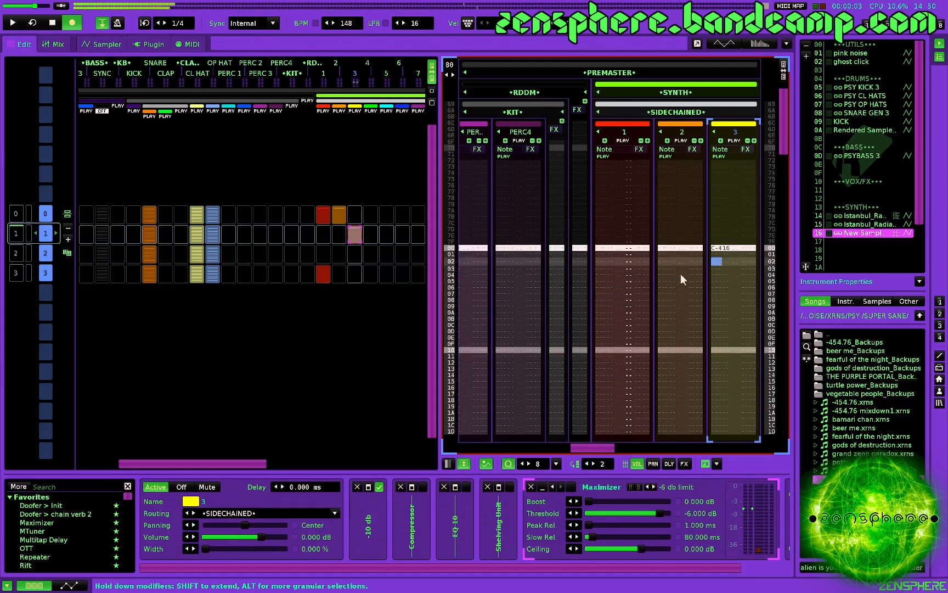
{"action": "scroll", "coordinate": [668, 270], "scroll_direction": "up", "scroll_amount": 3}
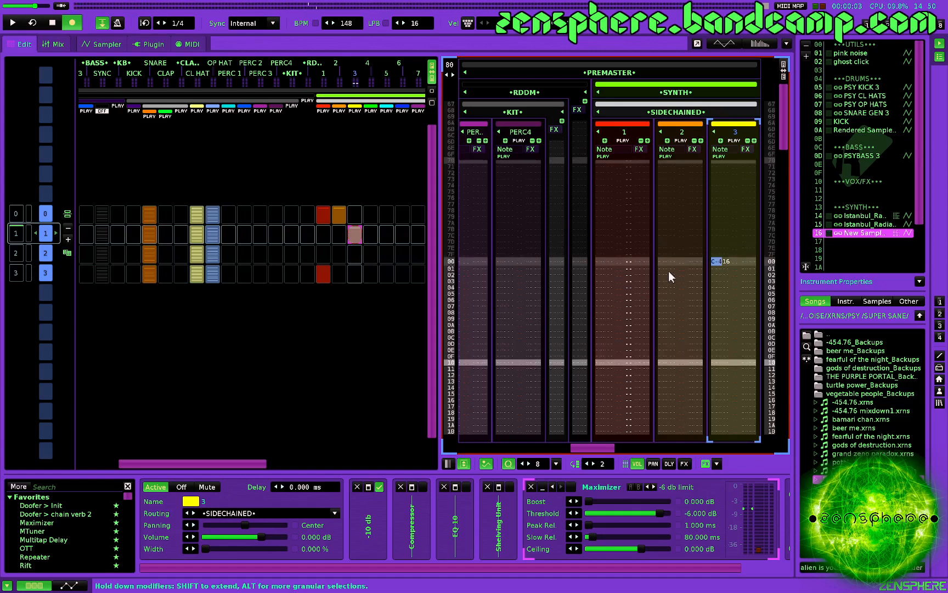
Step: Add note-offs on line 7F to track 2 at sequence position 0 and track 3 at position 1
{"action": "left_click", "coordinate": [662, 266]}
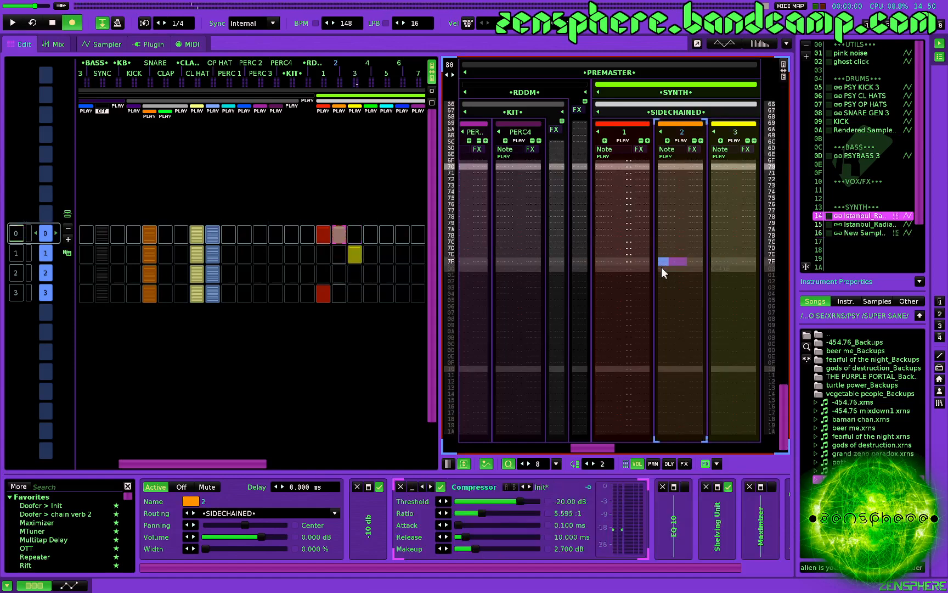
{"action": "key", "text": "Caps_Lock"}
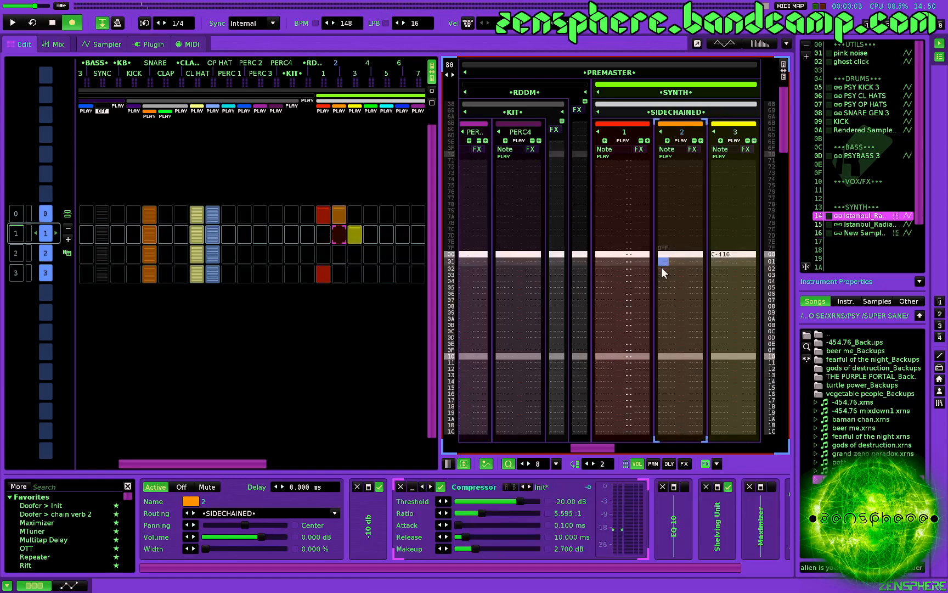
{"action": "left_click", "coordinate": [358, 251]}
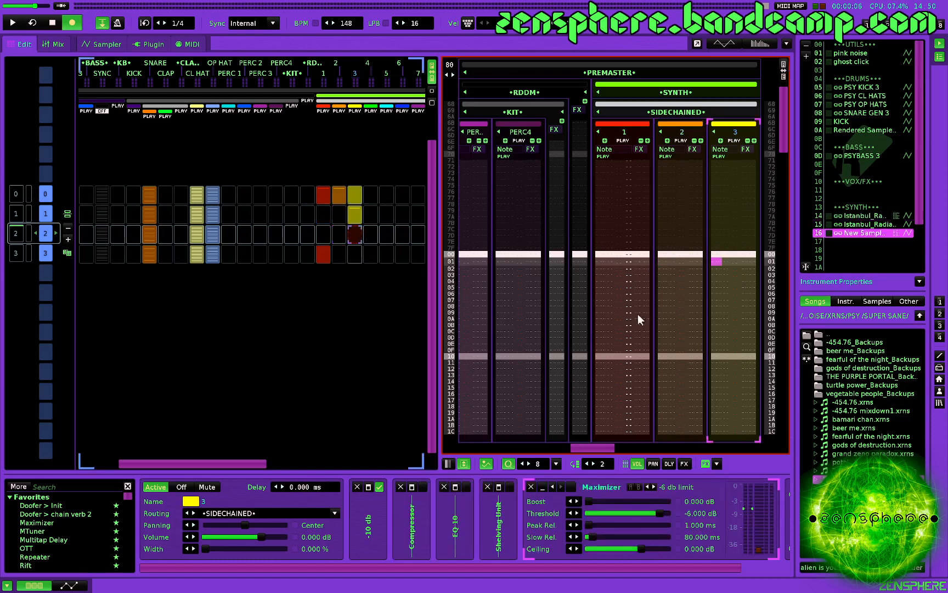
{"action": "scroll", "coordinate": [639, 315], "scroll_direction": "up", "scroll_amount": 1}
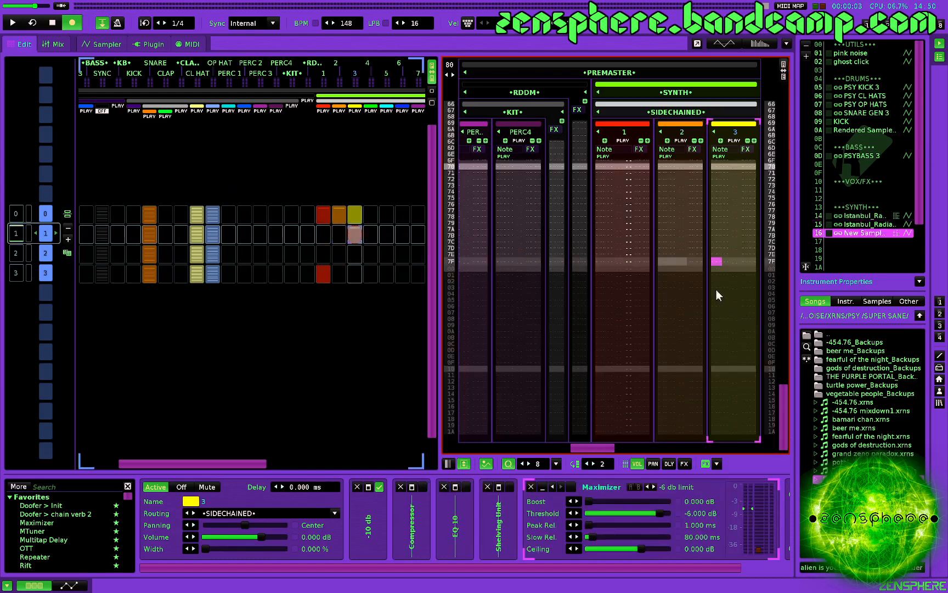
Step: Clear track 3's block at sequence position 0 and repeat the blocks of tracks 2 and 3 into positions 2 and 3
{"action": "left_click", "coordinate": [370, 227]}
{"action": "left_click", "coordinate": [358, 228]}
{"action": "left_click", "coordinate": [356, 218]}
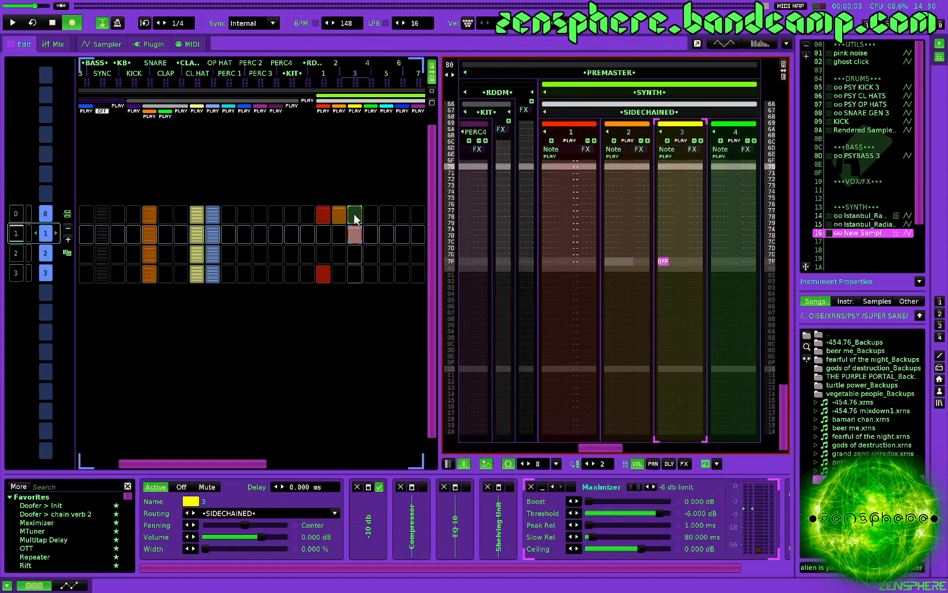
{"action": "left_click", "coordinate": [339, 233]}
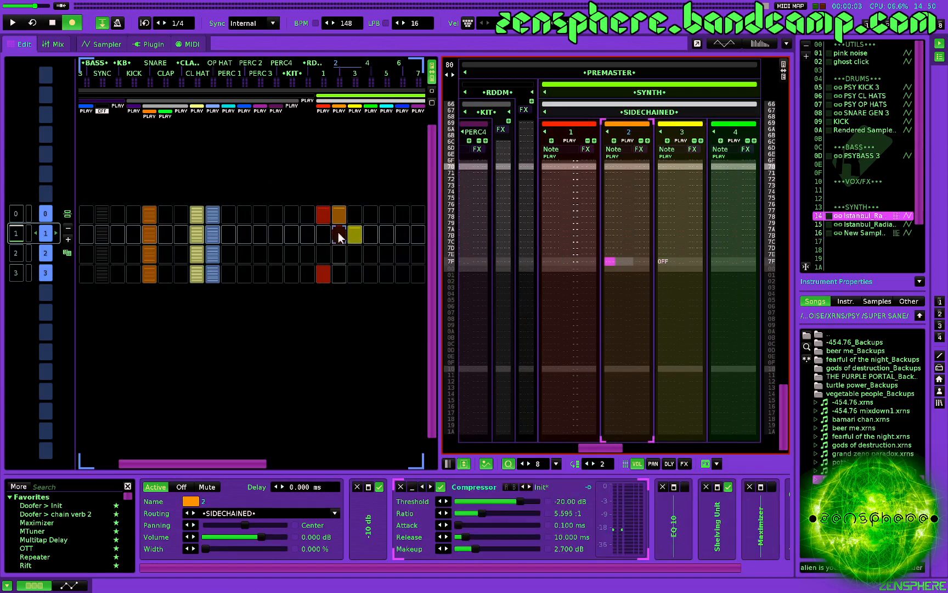
{"action": "left_click_drag", "start_coordinate": [346, 227], "coordinate": [376, 253]}
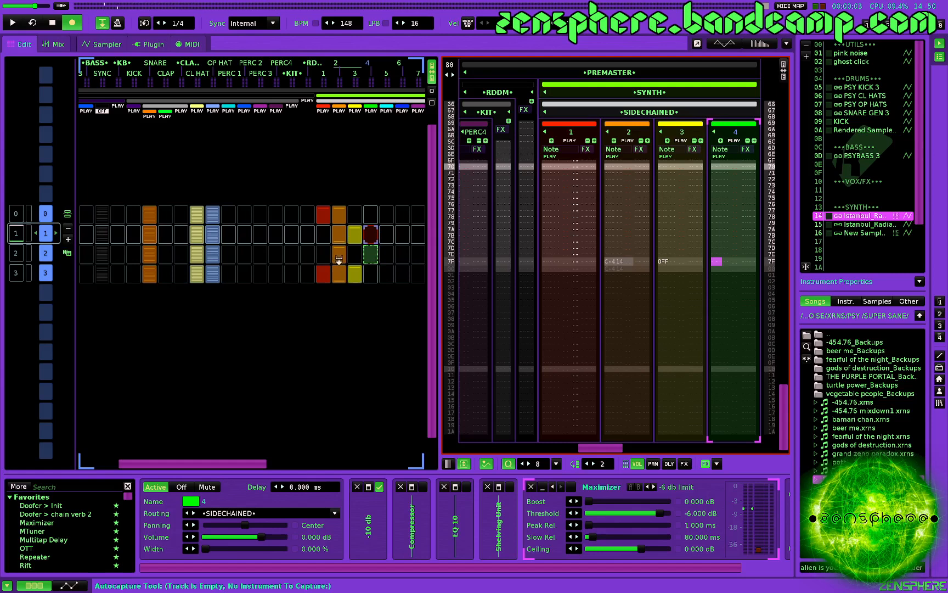
Step: Delete the C-4 note on line 7F of track 2 at position 1 and clear track 2's block at position 3
{"action": "left_click", "coordinate": [341, 235]}
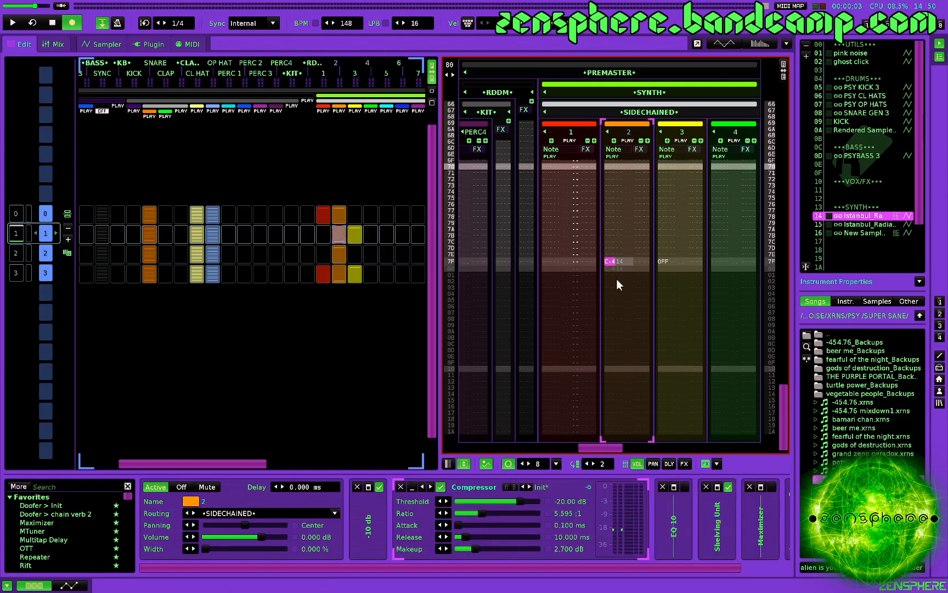
{"action": "left_click", "coordinate": [615, 261]}
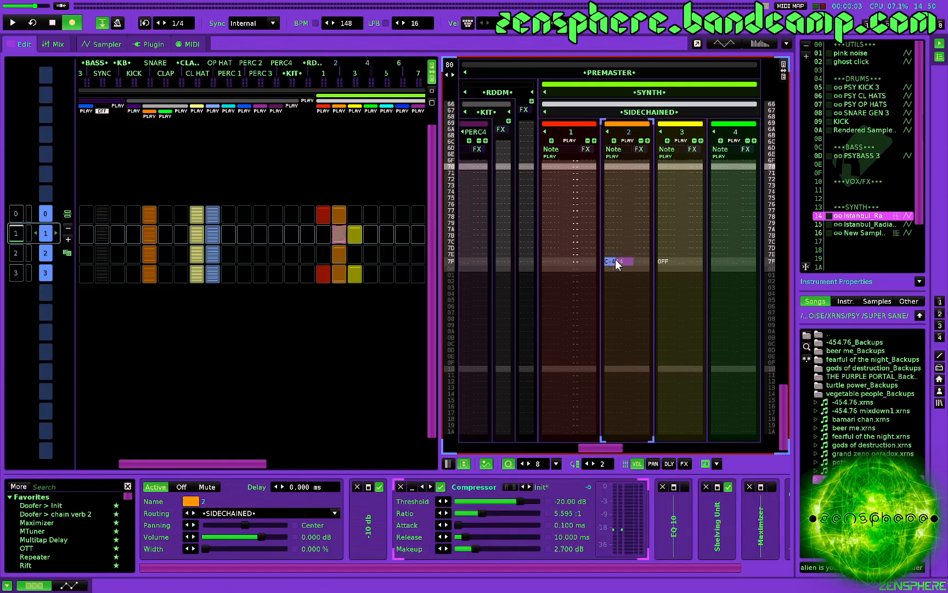
{"action": "key", "text": "Delete"}
{"action": "left_click", "coordinate": [339, 275]}
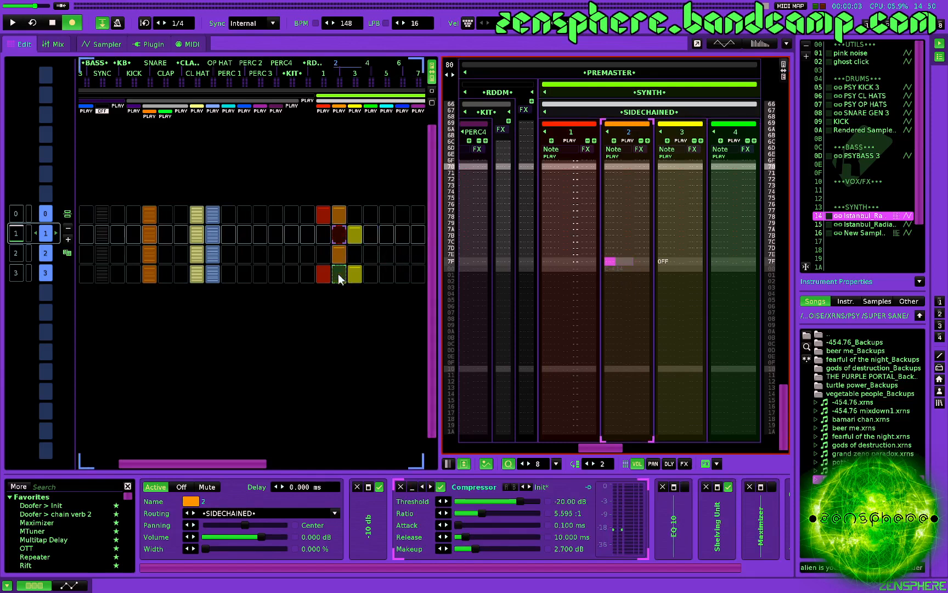
Step: Play the four-position sequence to check how the leads on tracks 2 and 3 alternate
{"action": "key", "text": "space"}
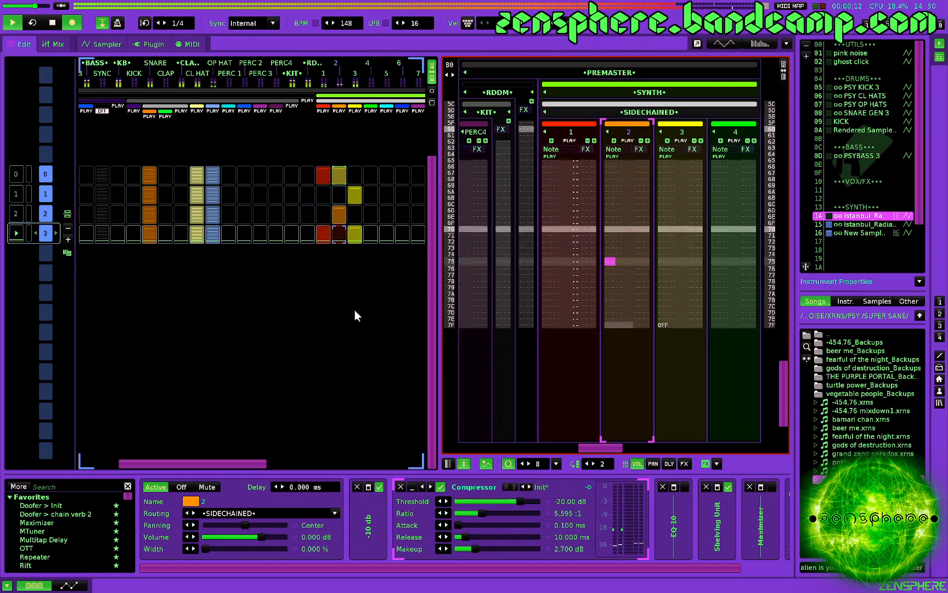
{"action": "key", "text": "space"}
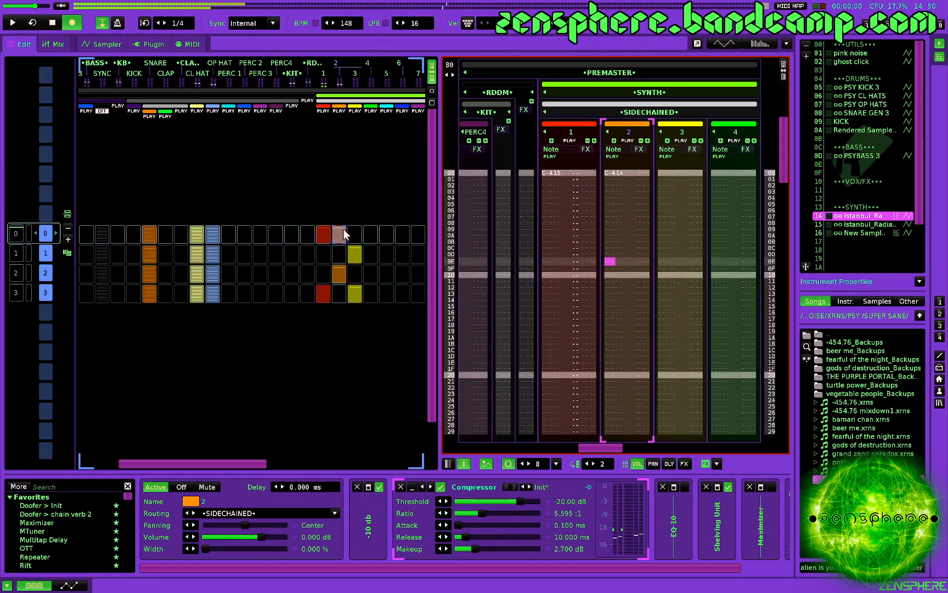
{"action": "left_click", "coordinate": [354, 256]}
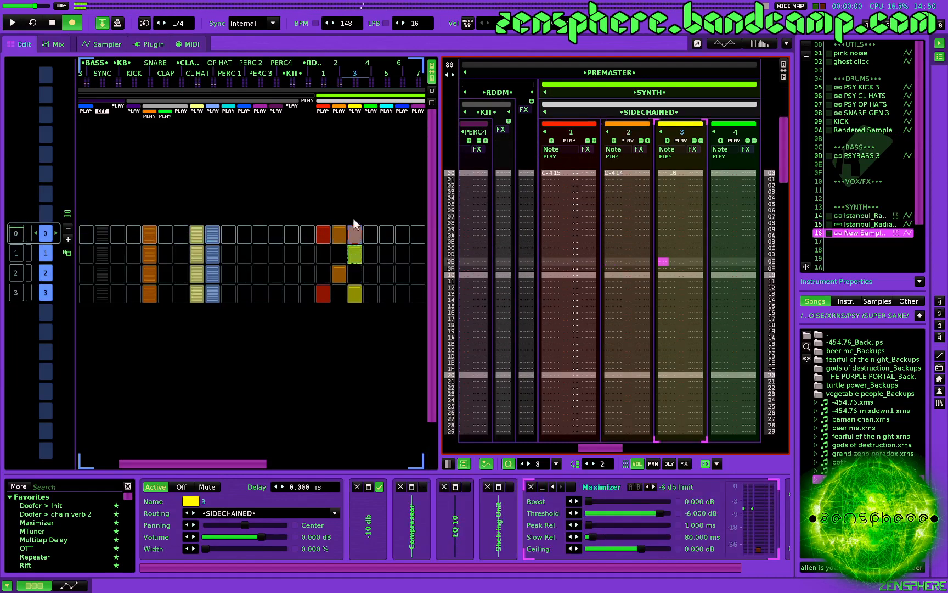
Step: Rename synth track 2 as glass lead, track 3 as digital lead and track 1 as atmos
{"action": "left_click", "coordinate": [336, 63]}
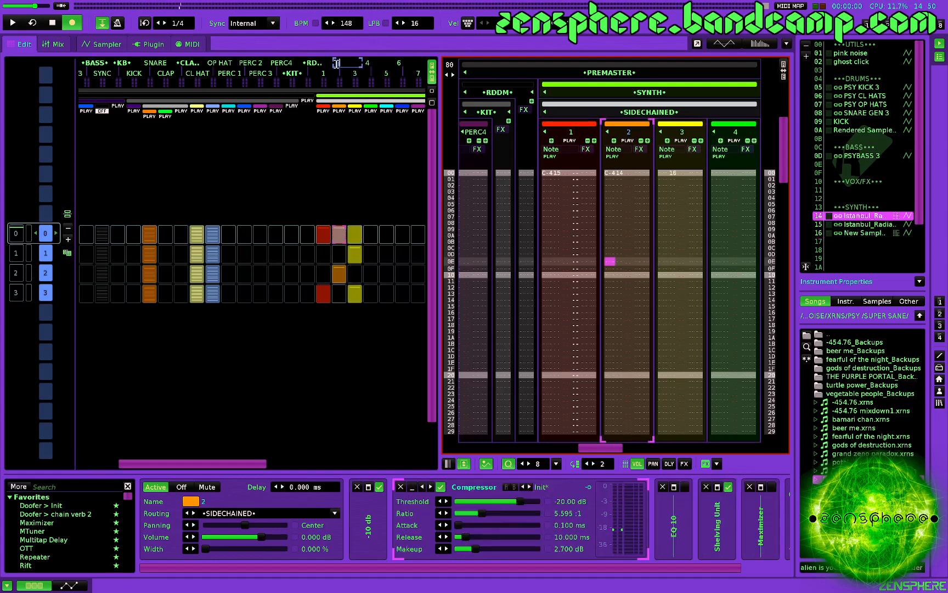
{"action": "type", "text": "lass lead"}
{"action": "key", "text": "Return"}
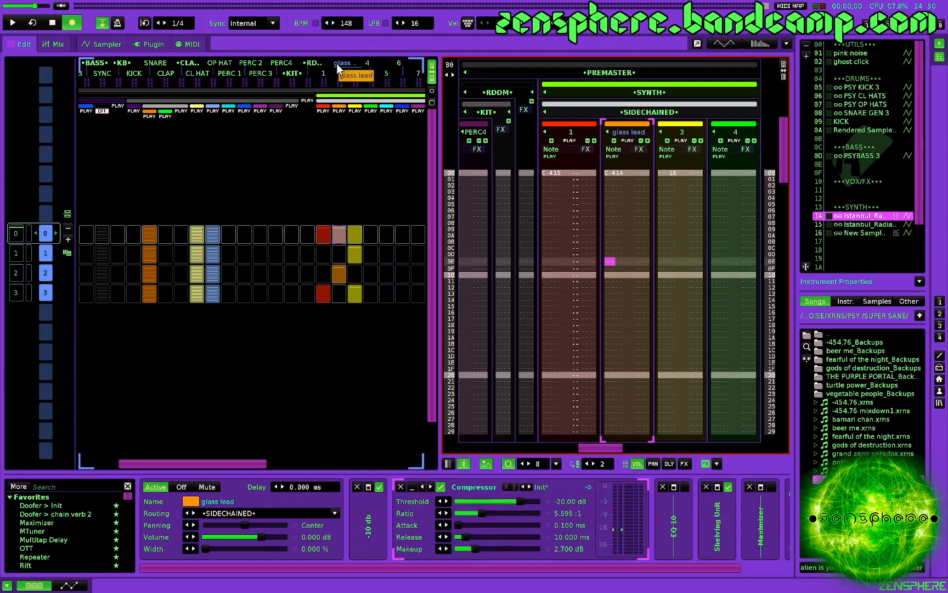
{"action": "double_click", "coordinate": [354, 73]}
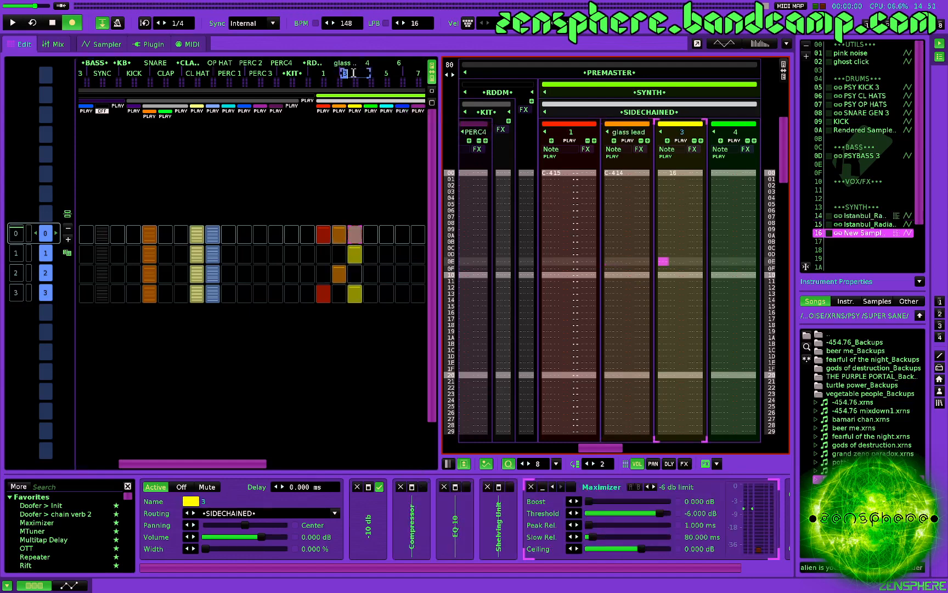
{"action": "type", "text": "digital lead"}
{"action": "key", "text": "Return"}
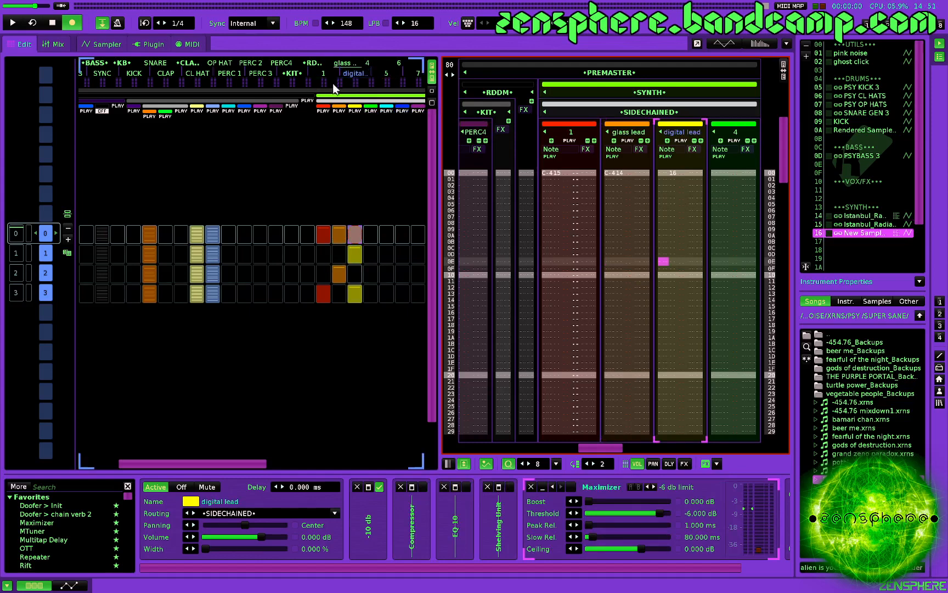
{"action": "double_click", "coordinate": [321, 72]}
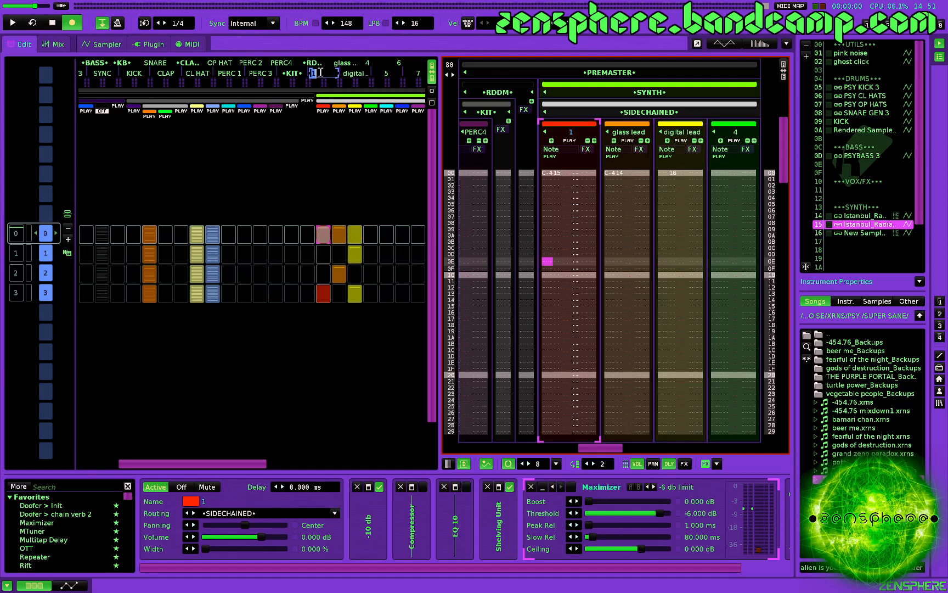
{"action": "type", "text": "atmos"}
{"action": "key", "text": "Return"}
Step: Rename instrument 16 as DIGILD
{"action": "left_click", "coordinate": [862, 232]}
{"action": "double_click", "coordinate": [862, 232]}
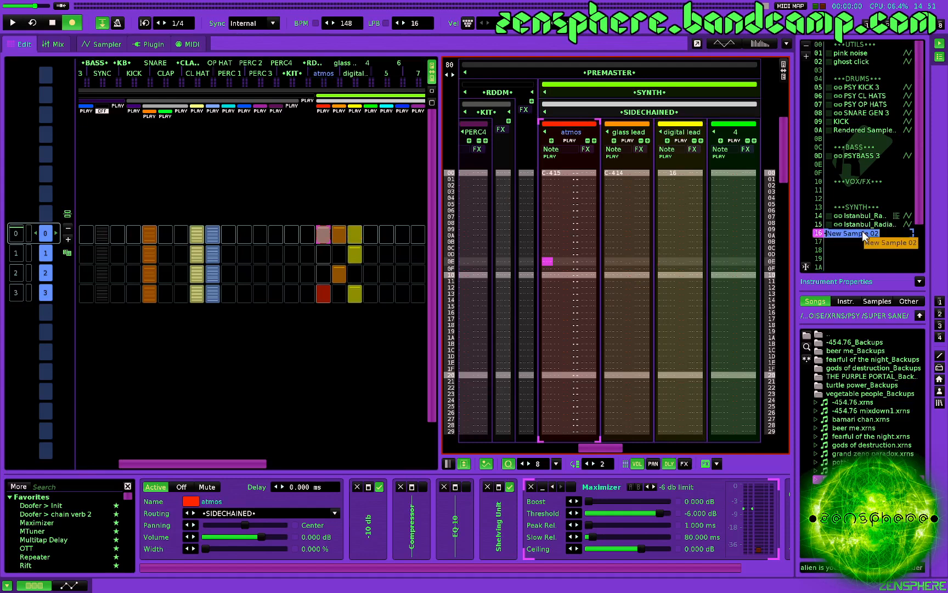
{"action": "type", "text": "DIGILD"}
{"action": "key", "text": "Return"}
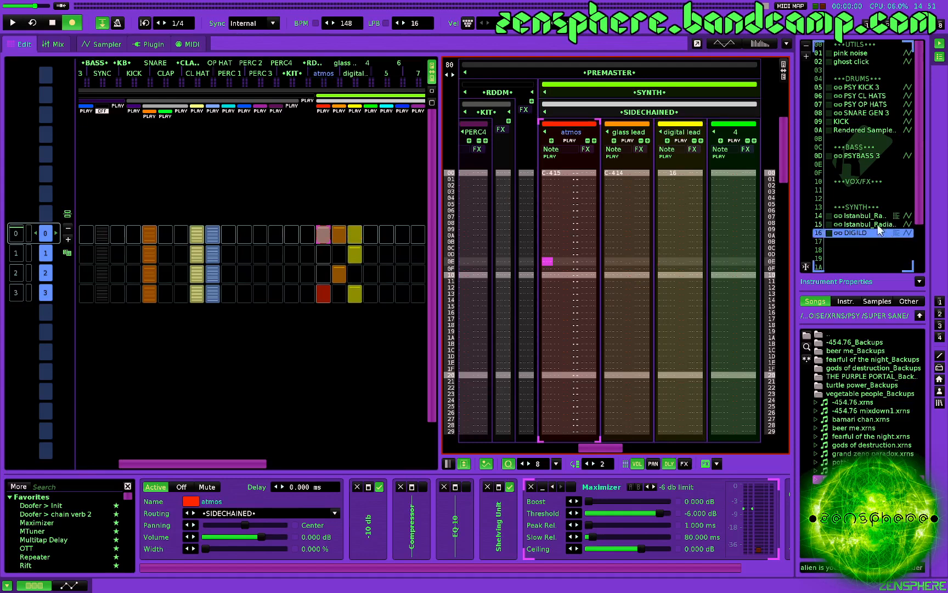
Step: Select instrument 15 and play the sequence briefly to hear which part it plays
{"action": "left_click", "coordinate": [869, 224]}
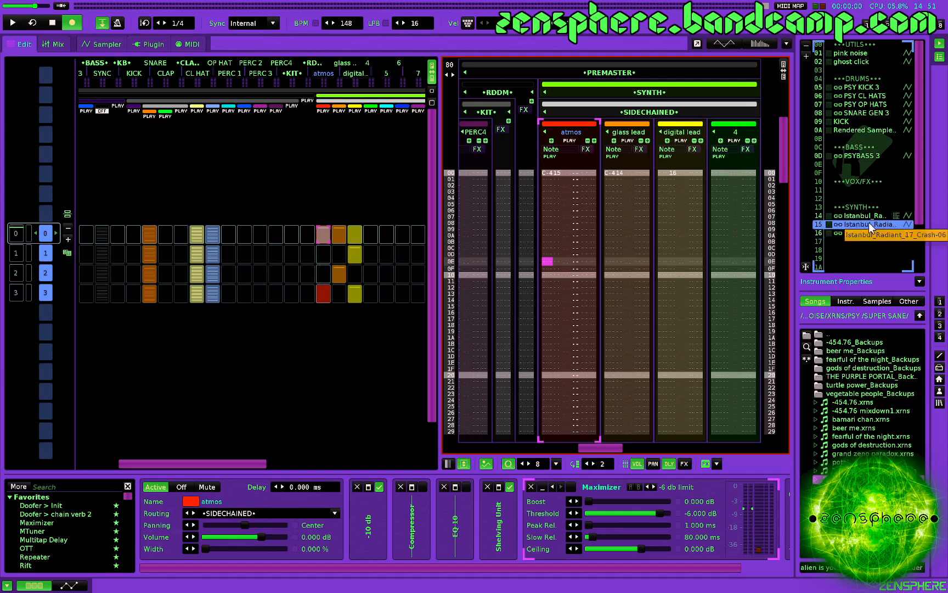
{"action": "key", "text": "space"}
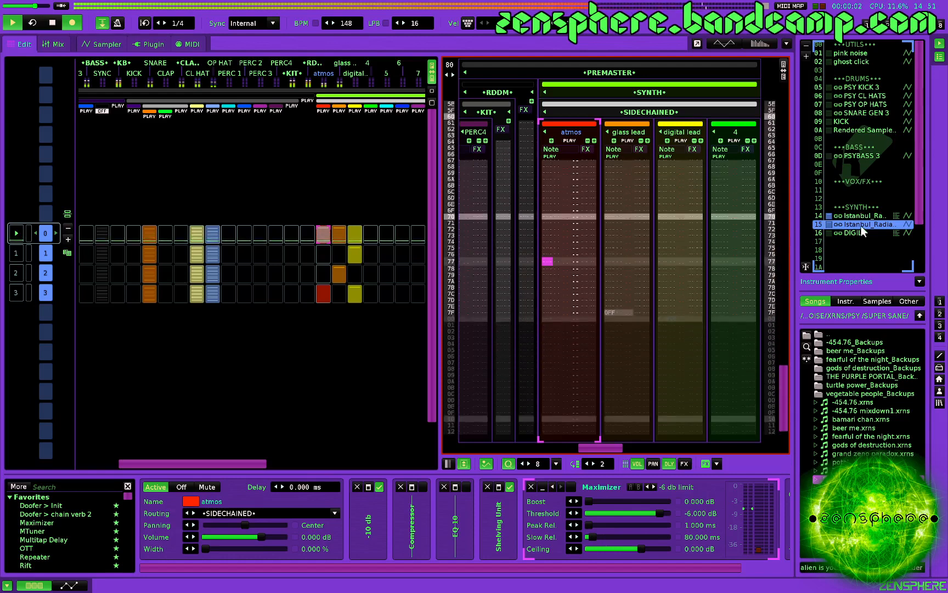
{"action": "key", "text": "space"}
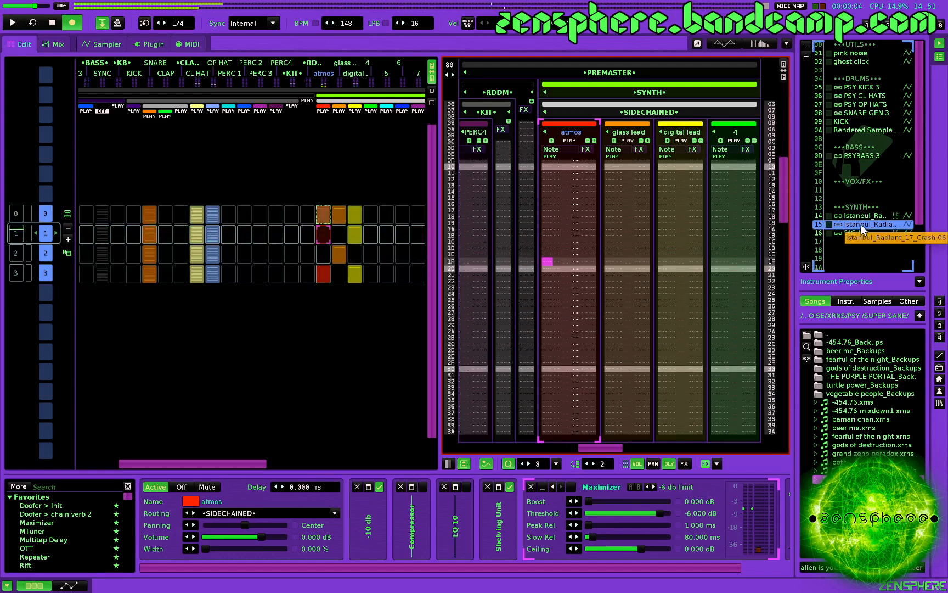
Step: Rename instrument 15 as atmos 1 and instrument 14 as glass lead1
{"action": "double_click", "coordinate": [860, 224]}
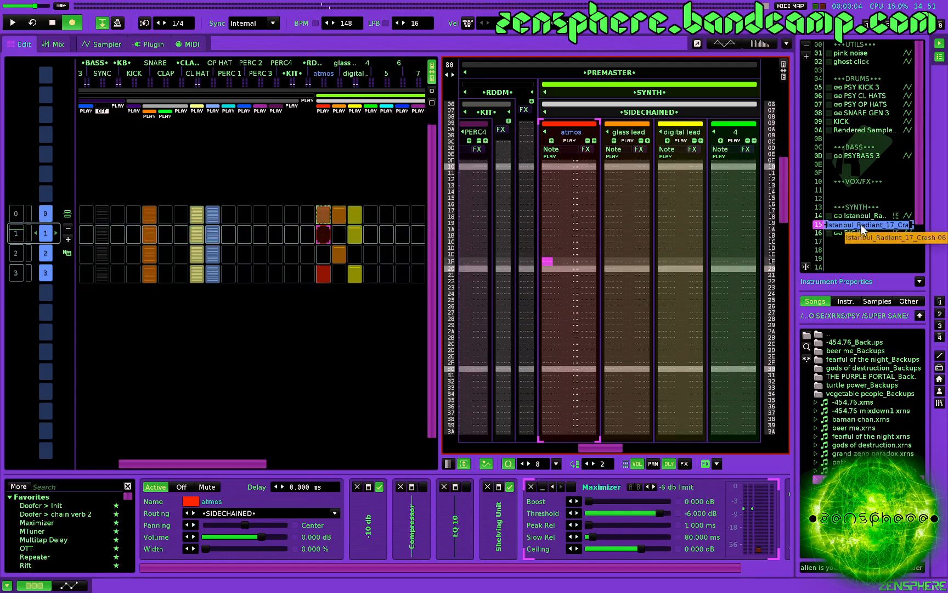
{"action": "type", "text": "atmos 1"}
{"action": "key", "text": "Return"}
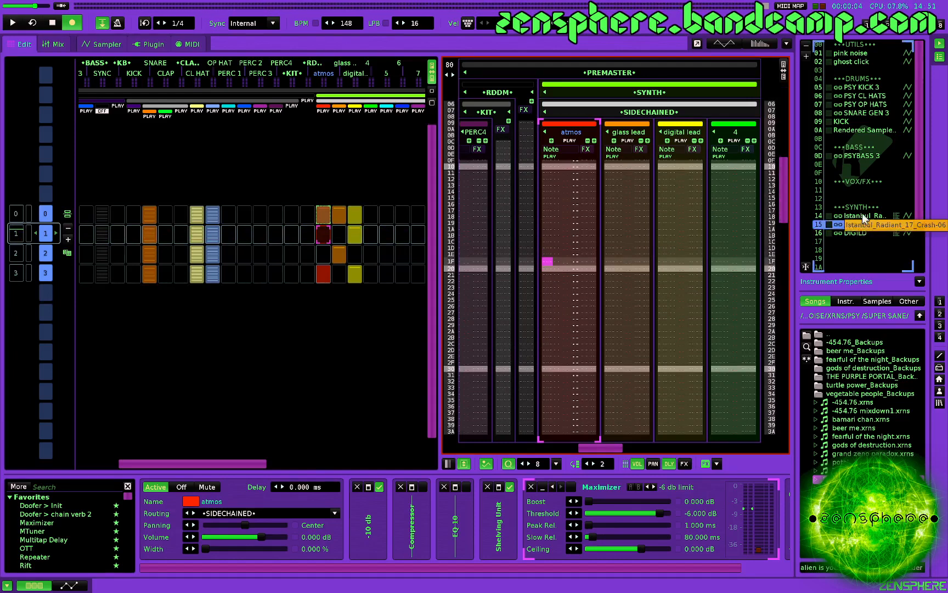
{"action": "left_click", "coordinate": [863, 216]}
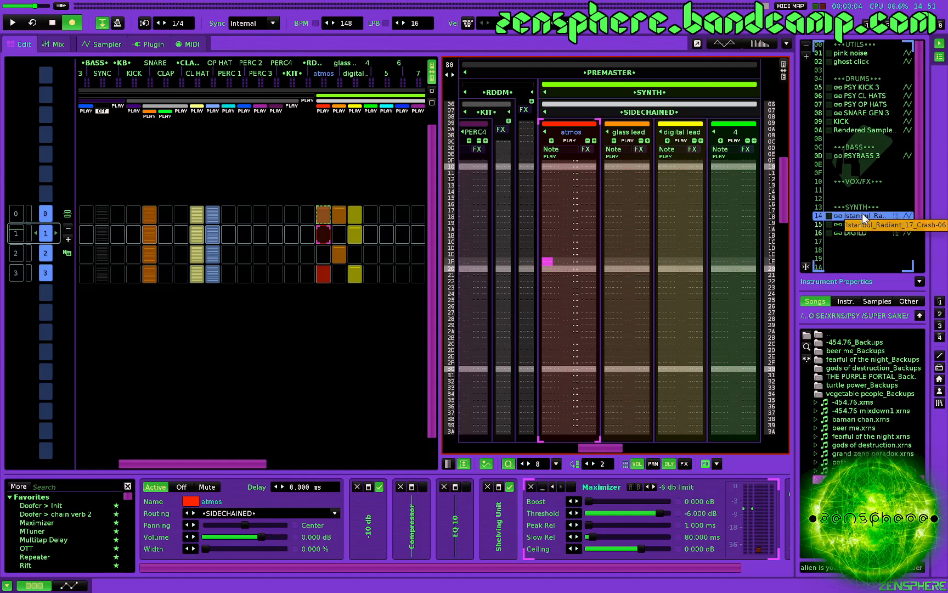
{"action": "double_click", "coordinate": [864, 216]}
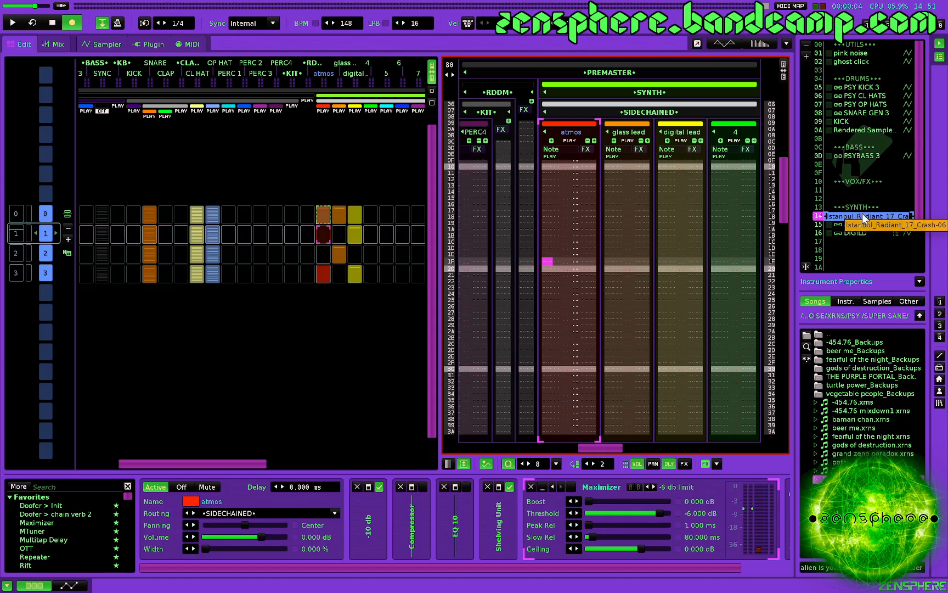
{"action": "type", "text": "glass lead1"}
{"action": "key", "text": "Return"}
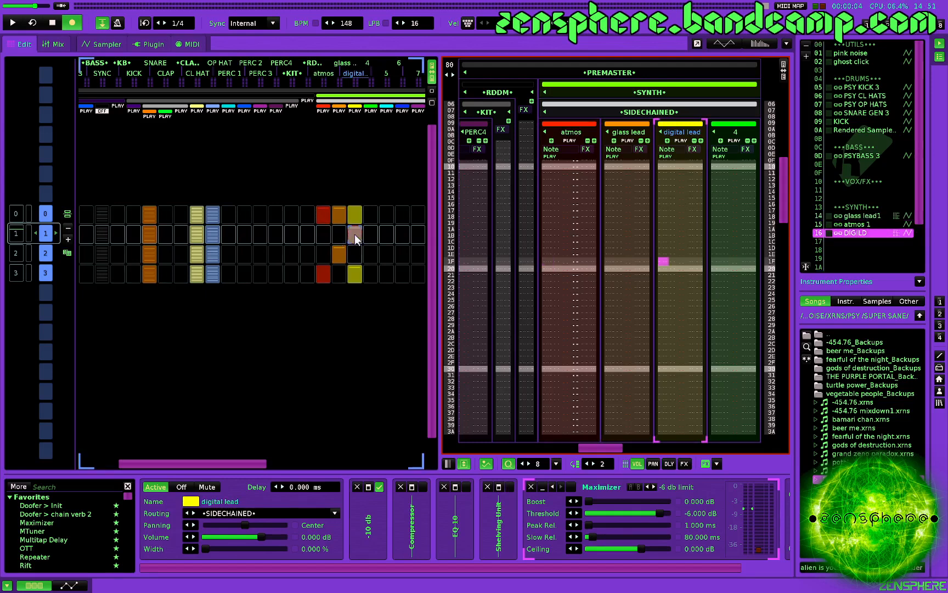
Step: During mixer playback, enable the digital lead track's Shelving Unit with HP freq 0.20 kHz and LP freq 12.09 kHz
{"action": "key", "text": "F3"}
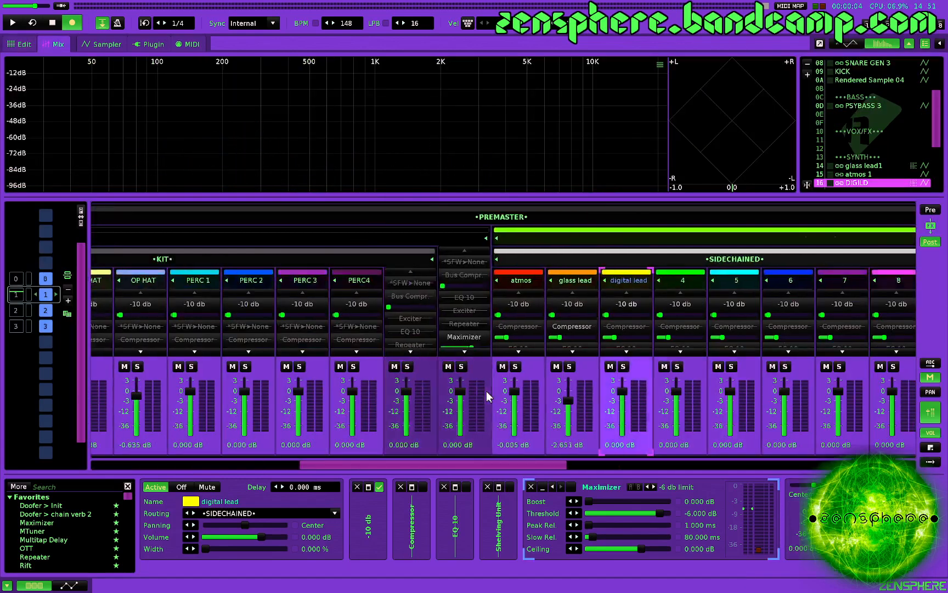
{"action": "scroll", "coordinate": [485, 390], "scroll_direction": "down", "scroll_amount": 4}
{"action": "scroll", "coordinate": [305, 402], "scroll_direction": "up", "scroll_amount": 2}
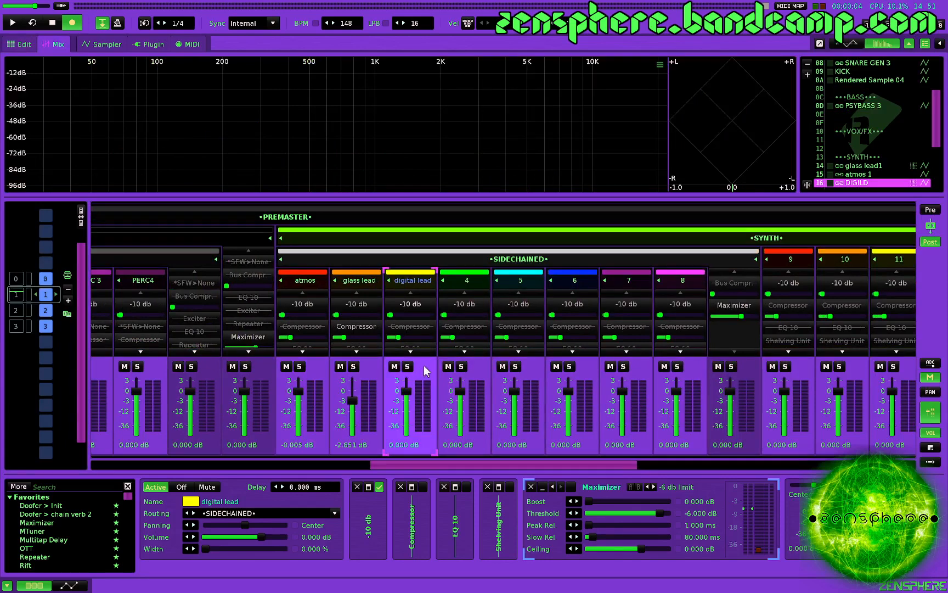
{"action": "scroll", "coordinate": [424, 327], "scroll_direction": "down", "scroll_amount": 1}
{"action": "key", "text": "space"}
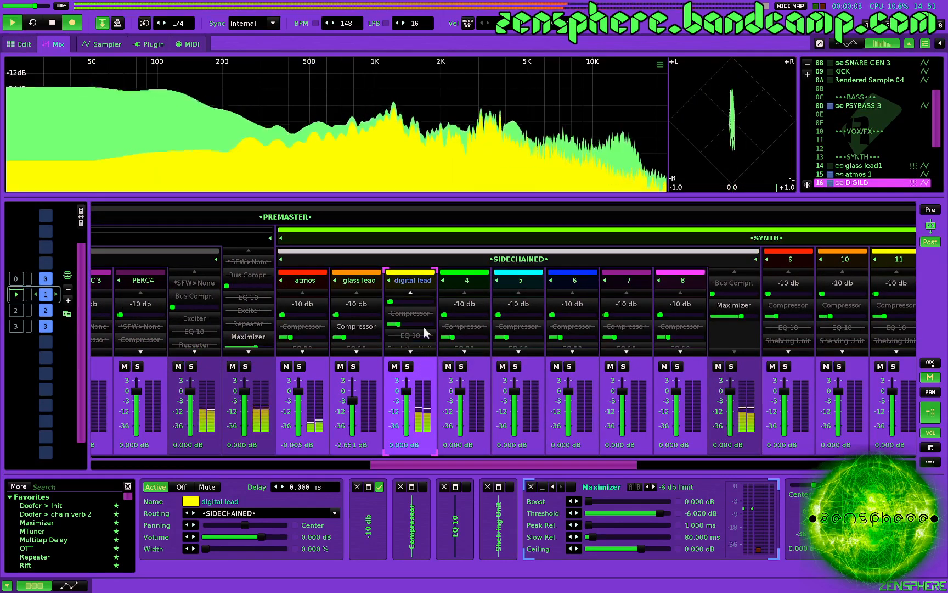
{"action": "scroll", "coordinate": [411, 329], "scroll_direction": "down", "scroll_amount": 1}
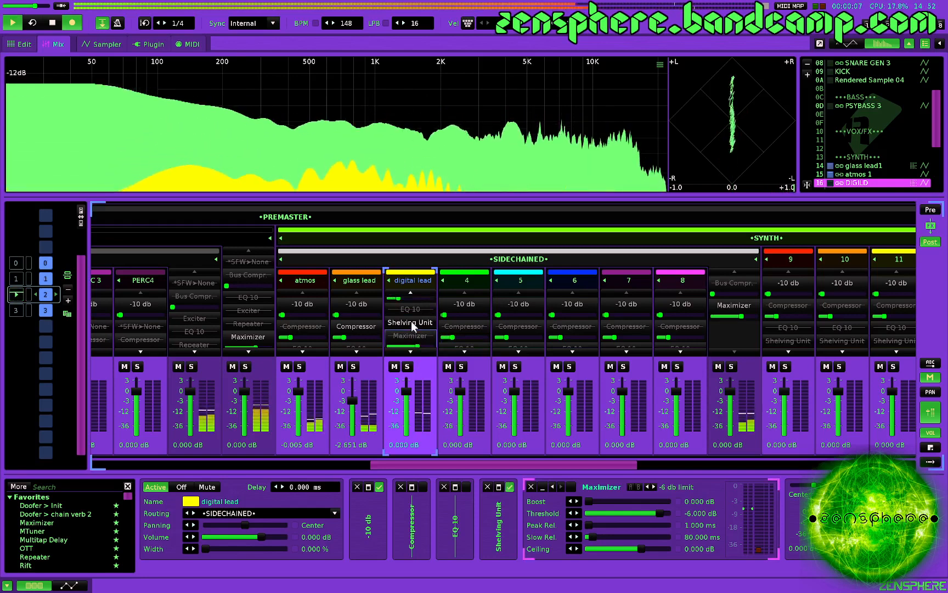
{"action": "left_click", "coordinate": [410, 324]}
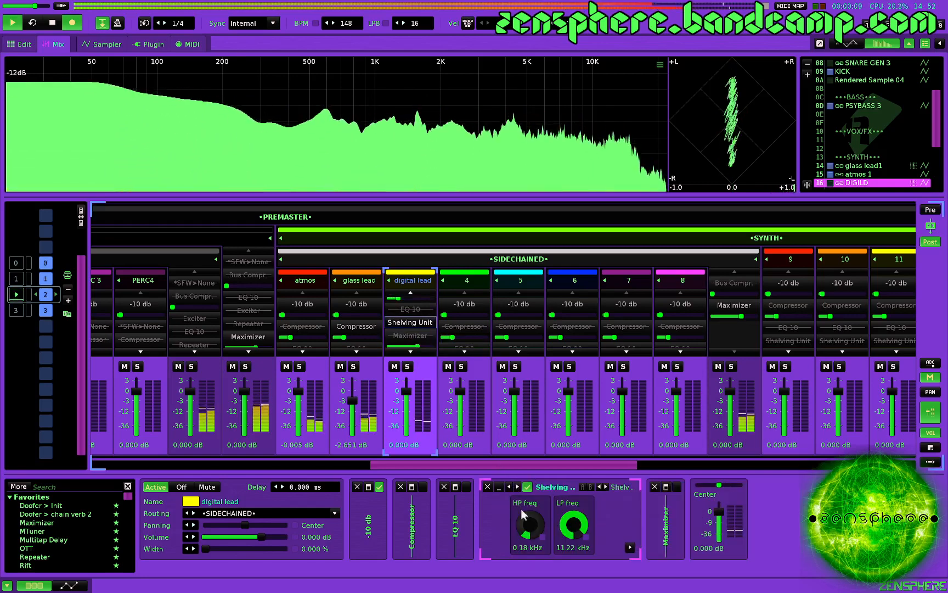
{"action": "left_click_drag", "start_coordinate": [526, 531], "coordinate": [574, 521]}
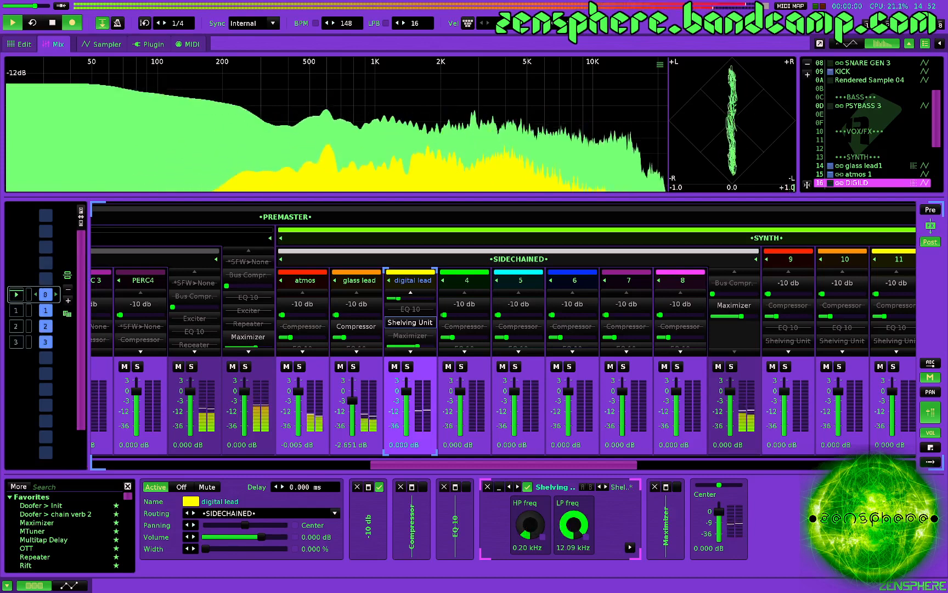
Step: Enable the digital lead's Compressor with threshold -14.16 dB, ratio 4.119:1, attack 1.420 ms, release 28.794 ms and makeup 4.733 dB
{"action": "scroll", "coordinate": [411, 331], "scroll_direction": "up", "scroll_amount": 3}
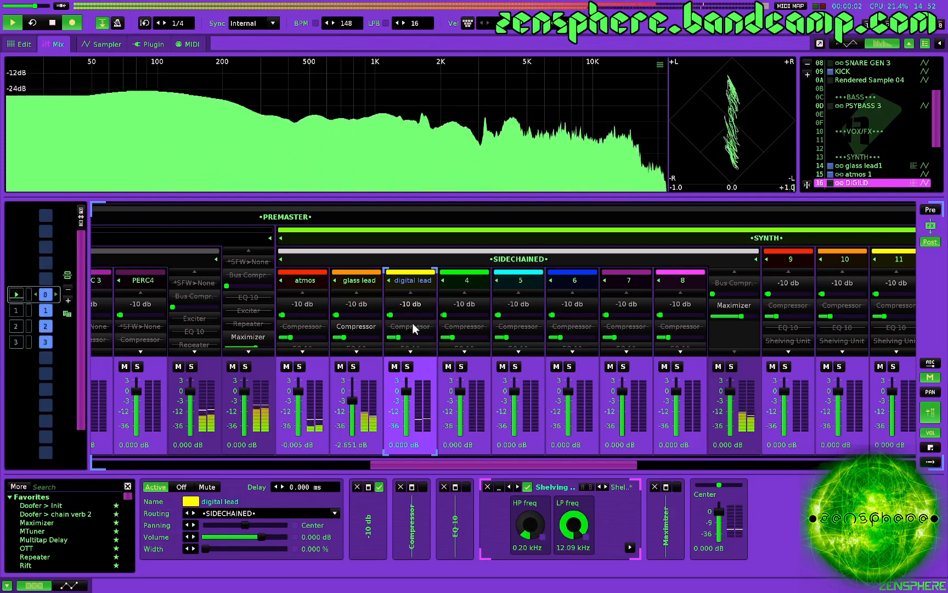
{"action": "left_click", "coordinate": [411, 327]}
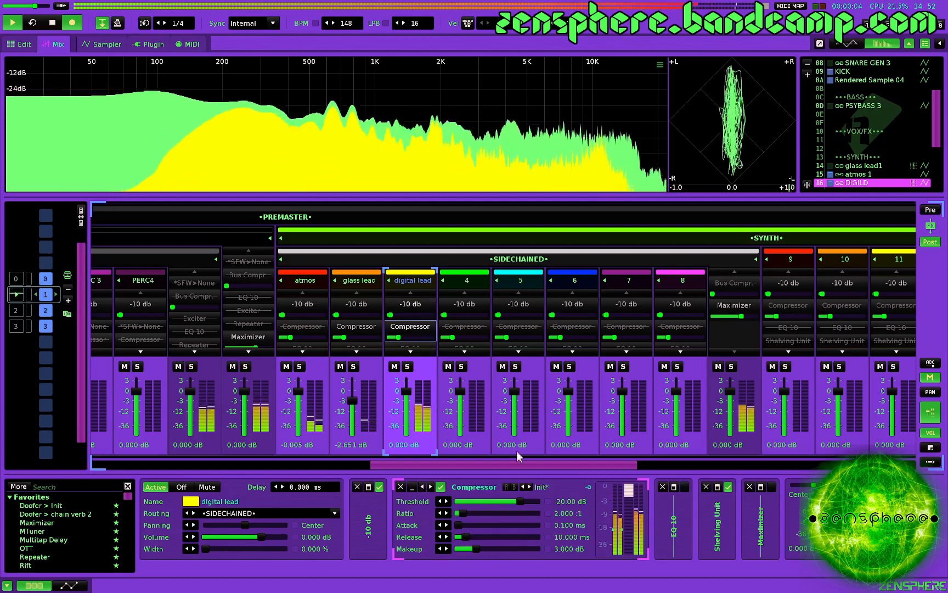
{"action": "left_click_drag", "start_coordinate": [522, 501], "coordinate": [521, 513]}
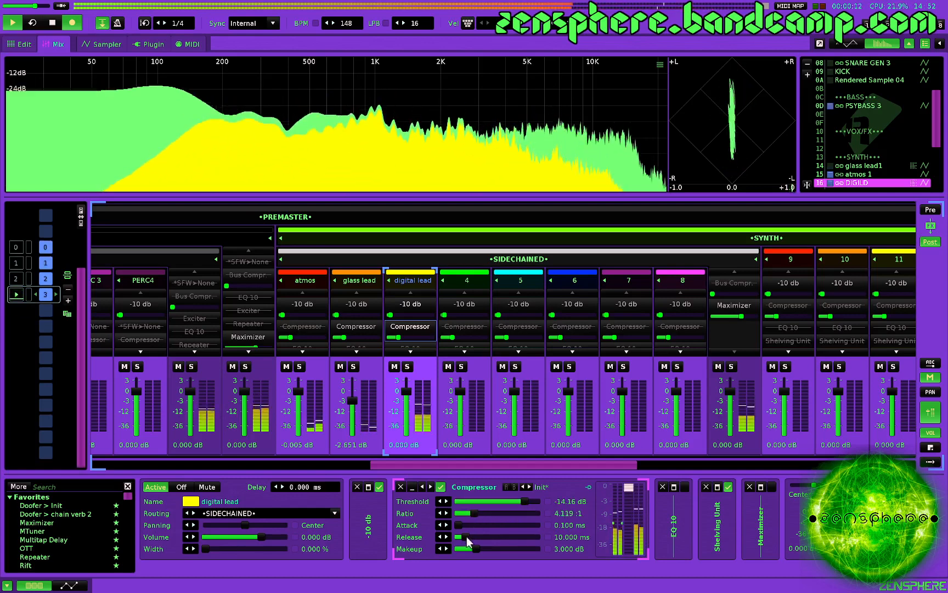
{"action": "left_click_drag", "start_coordinate": [467, 538], "coordinate": [460, 525]}
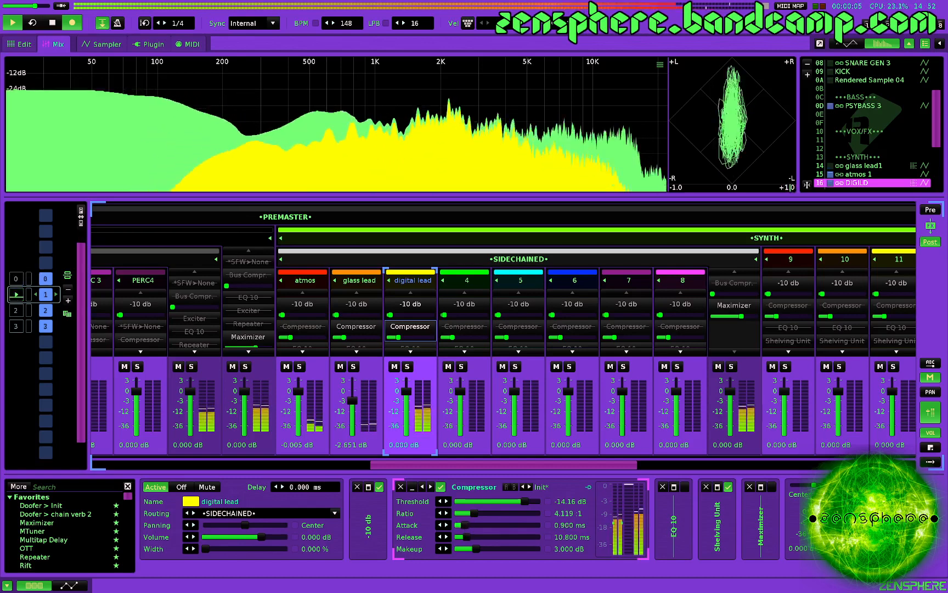
{"action": "left_click_drag", "start_coordinate": [469, 525], "coordinate": [481, 536]}
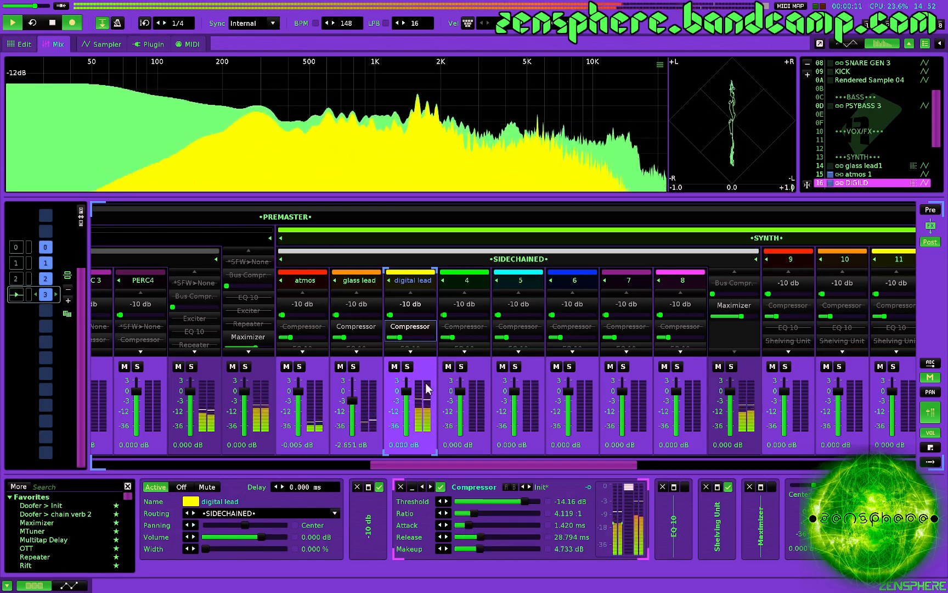
Step: Set the gain of the digital lead's -10 db device to -16 dB
{"action": "left_click", "coordinate": [407, 306]}
{"action": "double_click", "coordinate": [528, 501]}
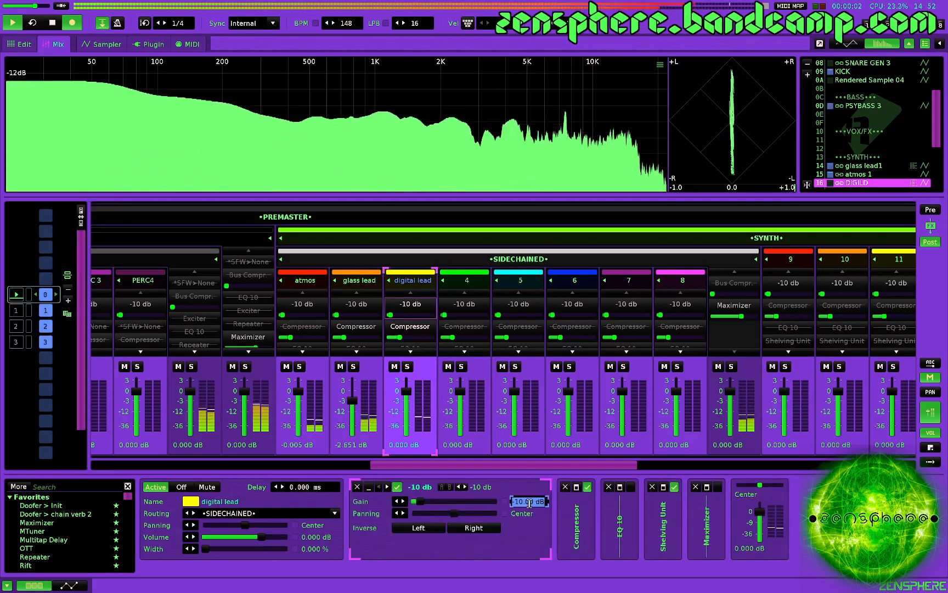
{"action": "type", "text": "-16"}
{"action": "key", "text": "Return"}
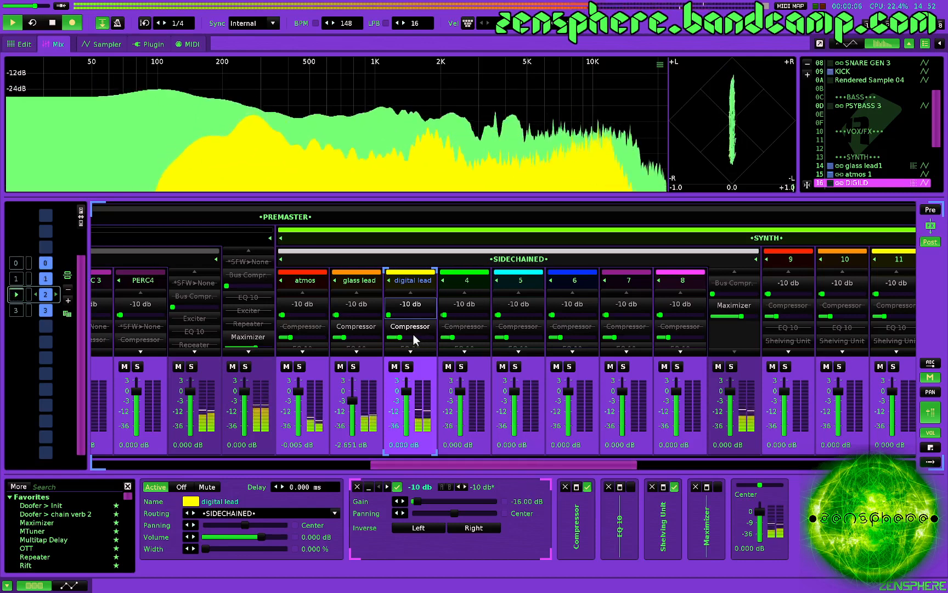
Step: Enable EQ 10 on the digital lead and shape it with a slight boost near 4.5 kHz and a slight cut near 1 kHz
{"action": "scroll", "coordinate": [413, 334], "scroll_direction": "down", "scroll_amount": 2}
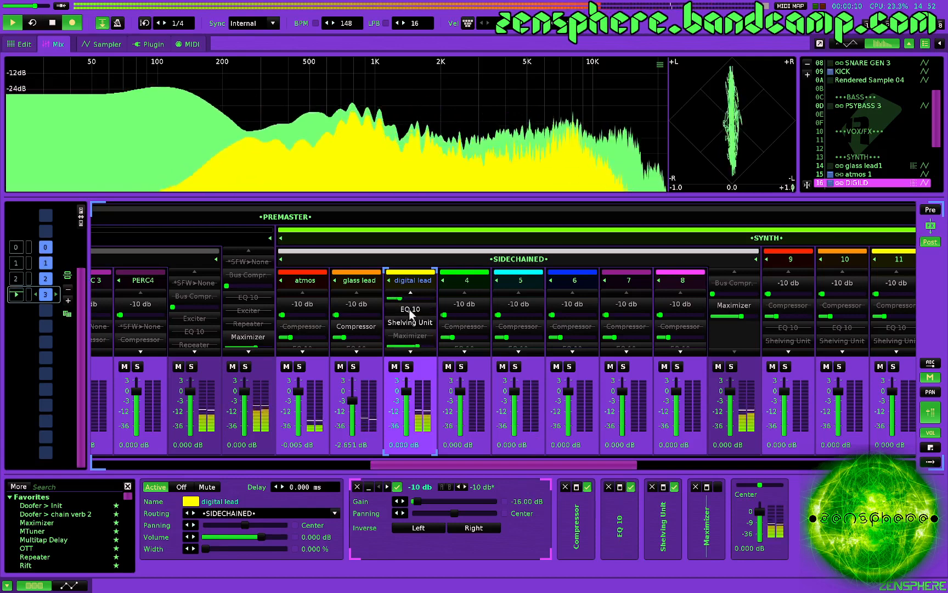
{"action": "left_click", "coordinate": [409, 310]}
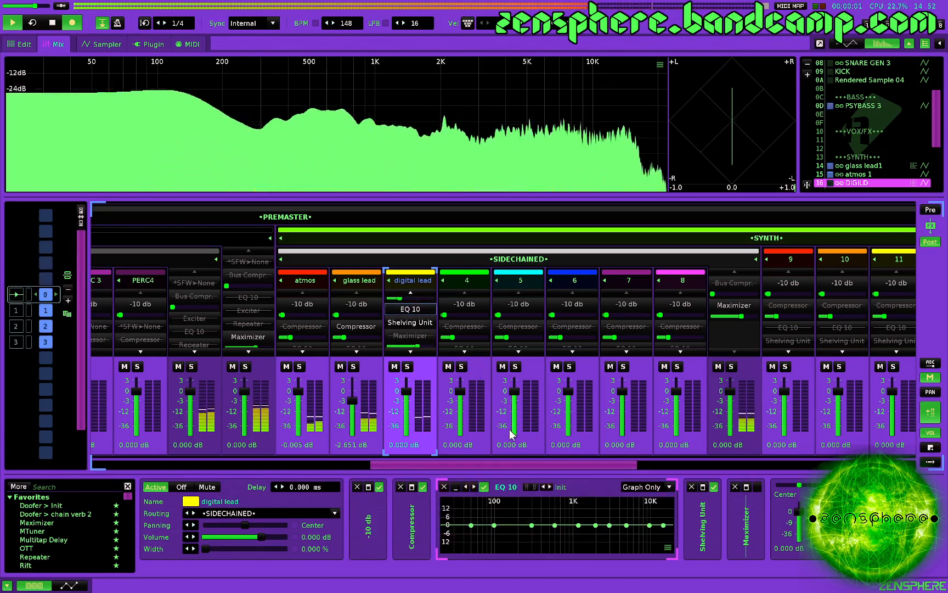
{"action": "left_click_drag", "start_coordinate": [597, 527], "coordinate": [623, 517]}
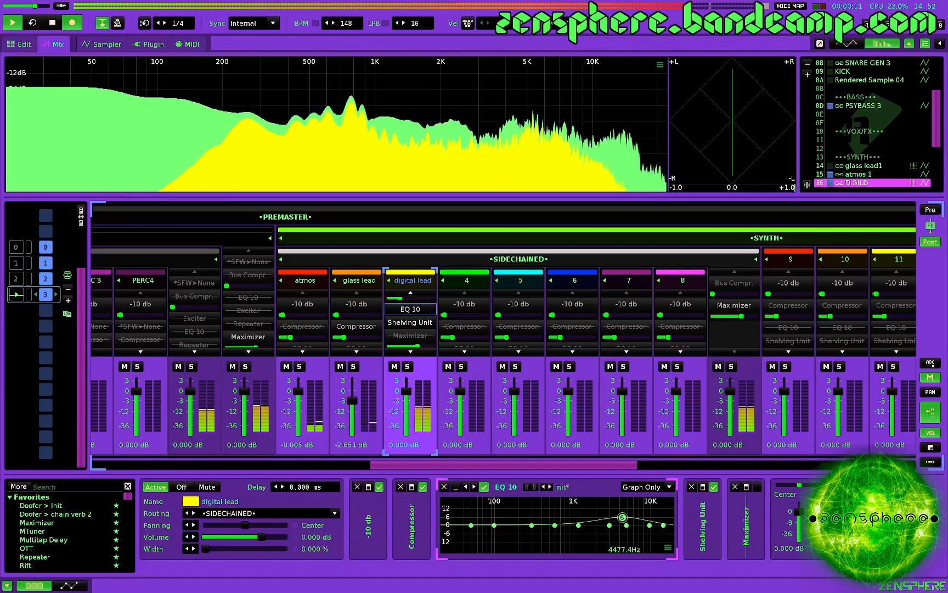
{"action": "left_click_drag", "start_coordinate": [622, 517], "coordinate": [623, 521]}
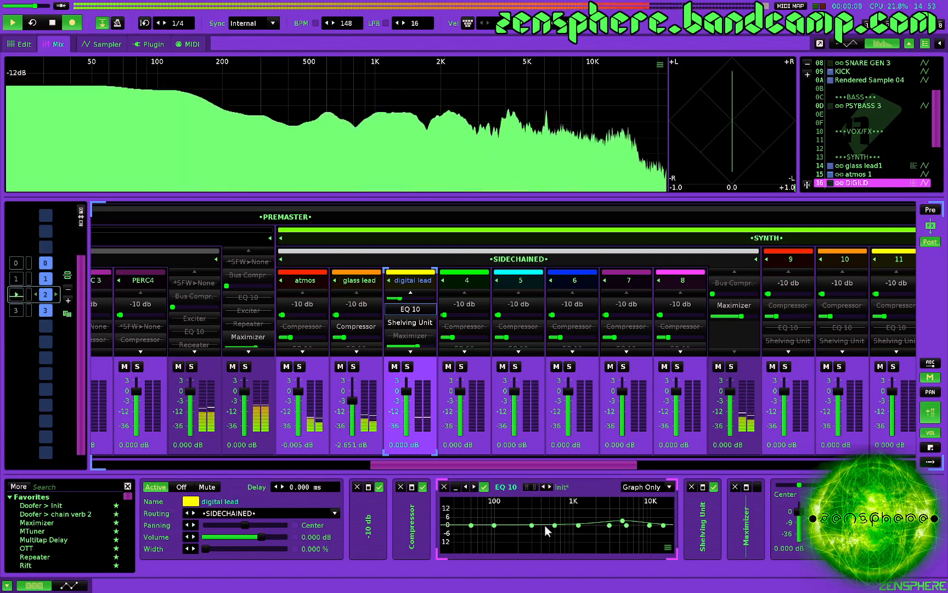
{"action": "left_click_drag", "start_coordinate": [555, 528], "coordinate": [576, 530]}
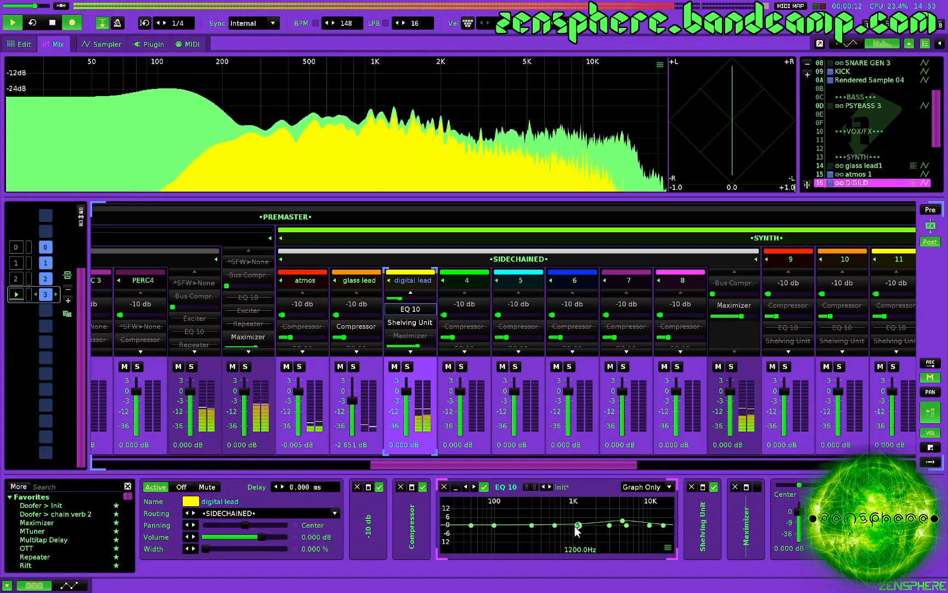
{"action": "left_click_drag", "start_coordinate": [576, 528], "coordinate": [573, 532]}
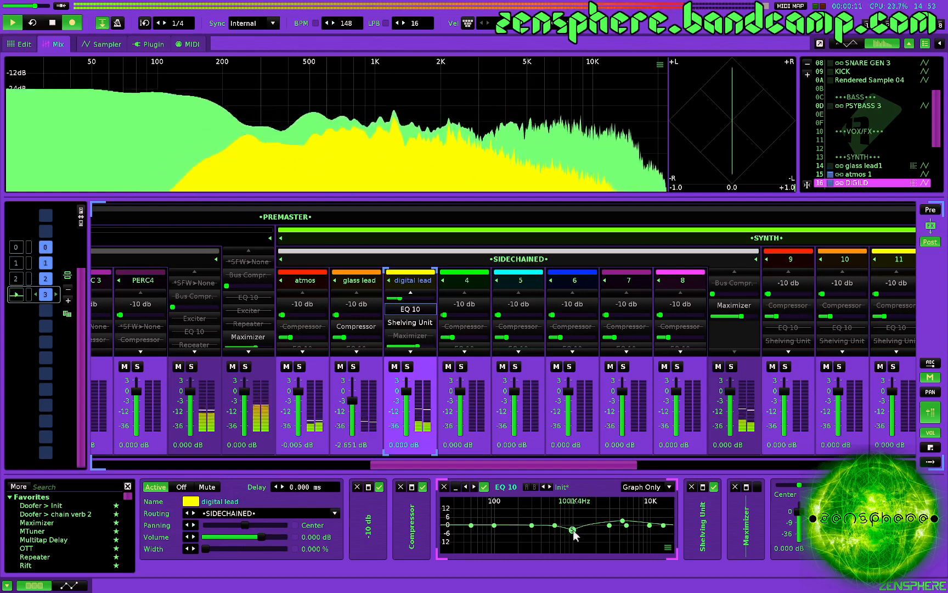
Step: Enable the digital lead's Maximizer, load the -12 db limit preset and set its boost to 2.538 dB
{"action": "left_click", "coordinate": [415, 335]}
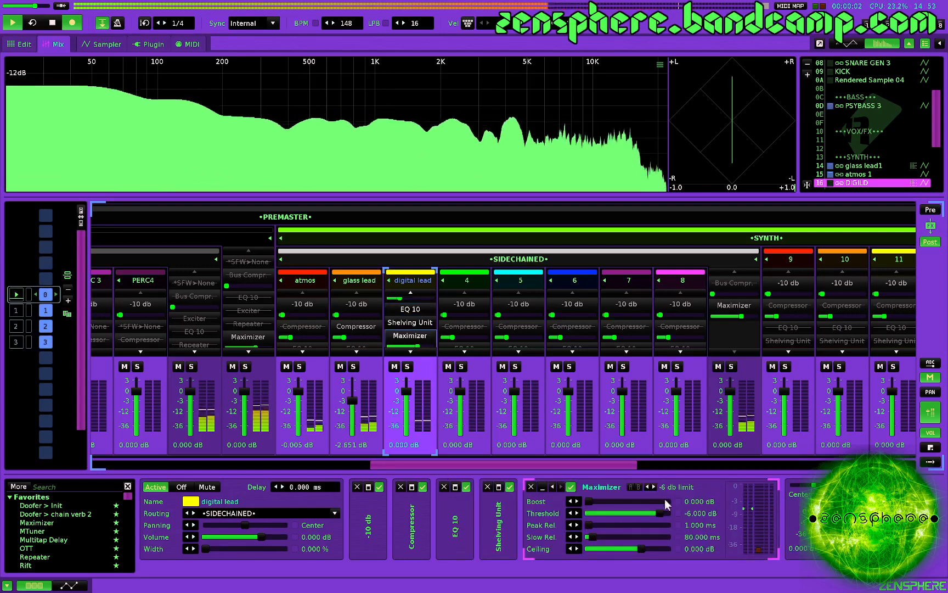
{"action": "left_click", "coordinate": [676, 487]}
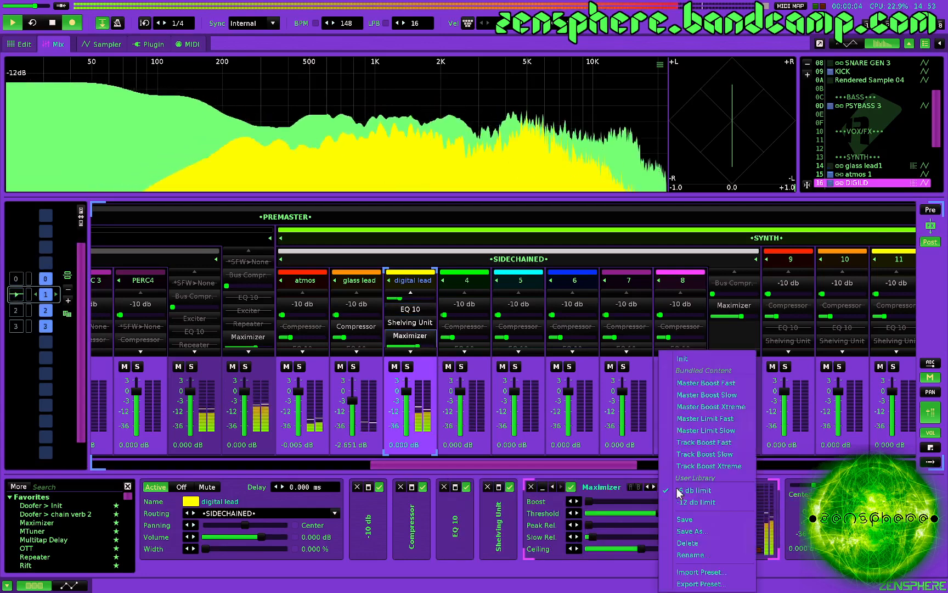
{"action": "left_click", "coordinate": [695, 501]}
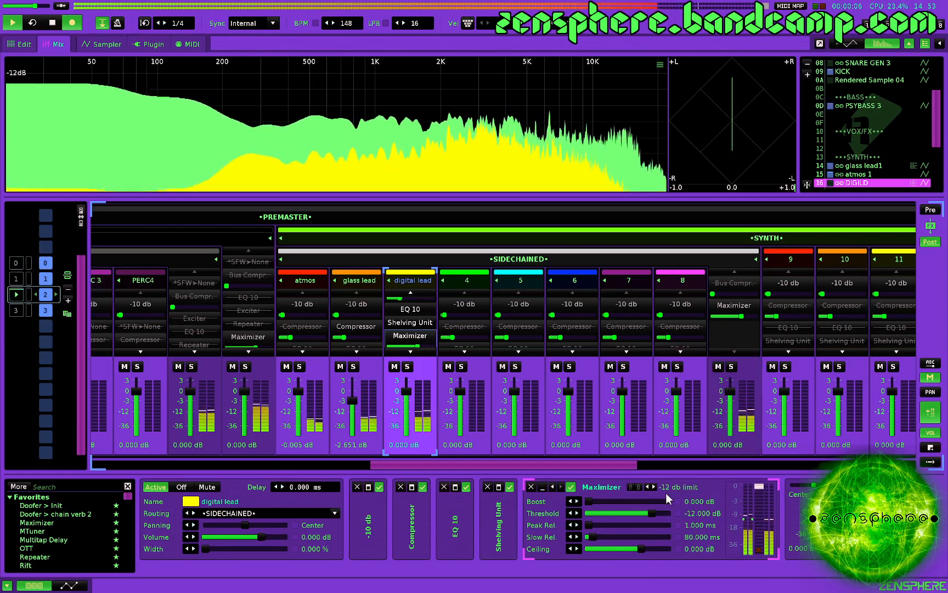
{"action": "left_click_drag", "start_coordinate": [602, 504], "coordinate": [614, 504]}
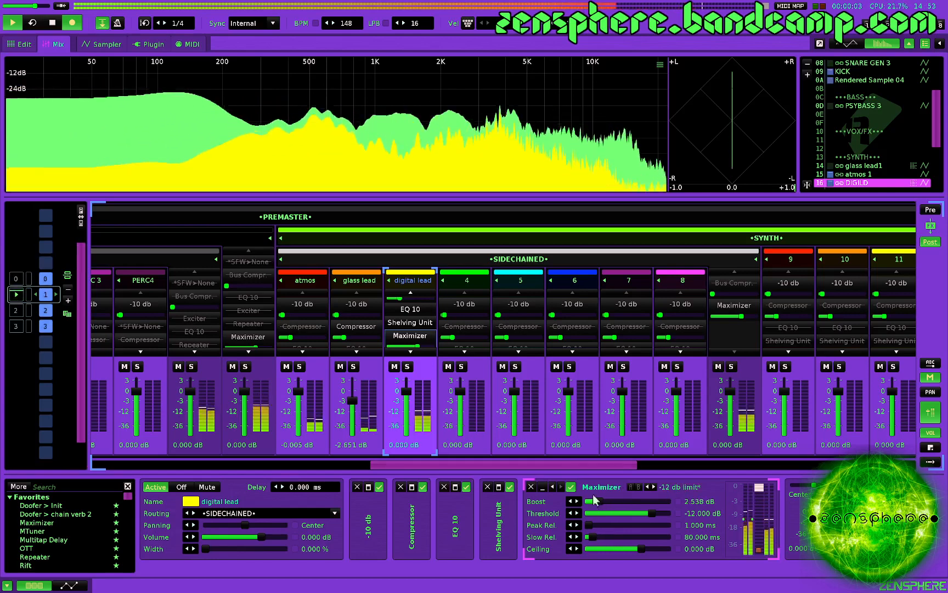
Step: Enable the glass lead's Maximizer, load the -12 db limit preset and set its boost to 4.180 dB
{"action": "scroll", "coordinate": [355, 320], "scroll_direction": "down", "scroll_amount": 3}
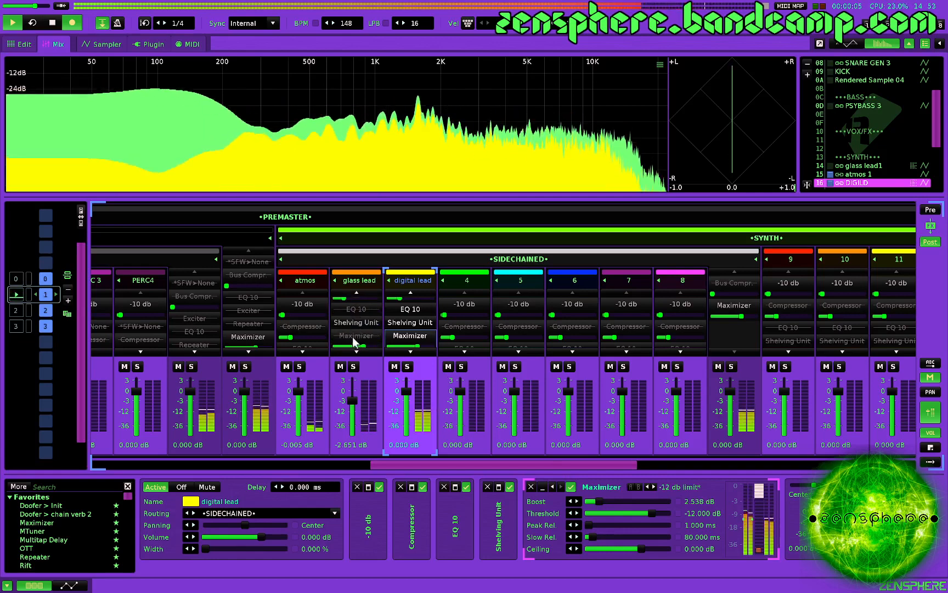
{"action": "left_click", "coordinate": [353, 336]}
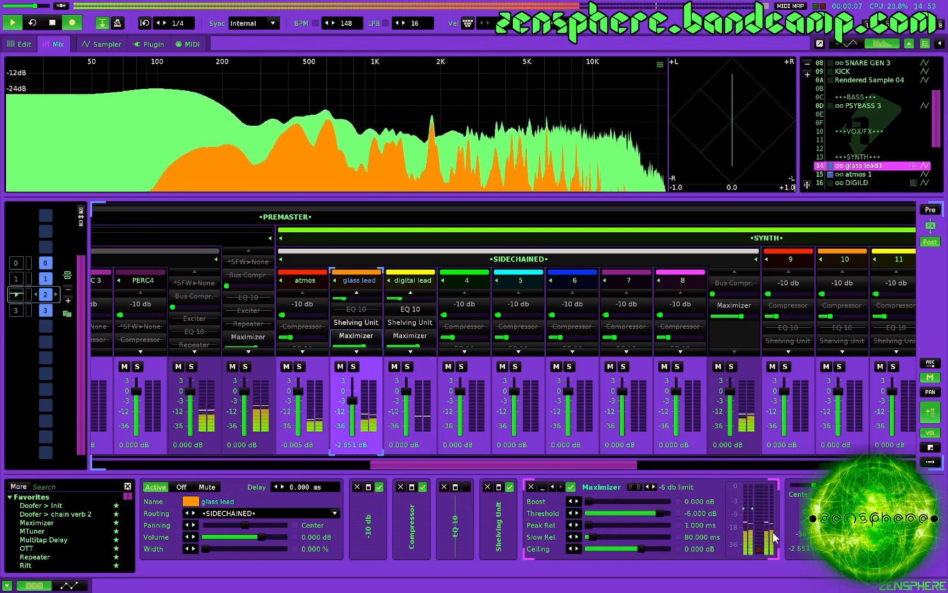
{"action": "left_click", "coordinate": [674, 486]}
{"action": "left_click", "coordinate": [690, 501]}
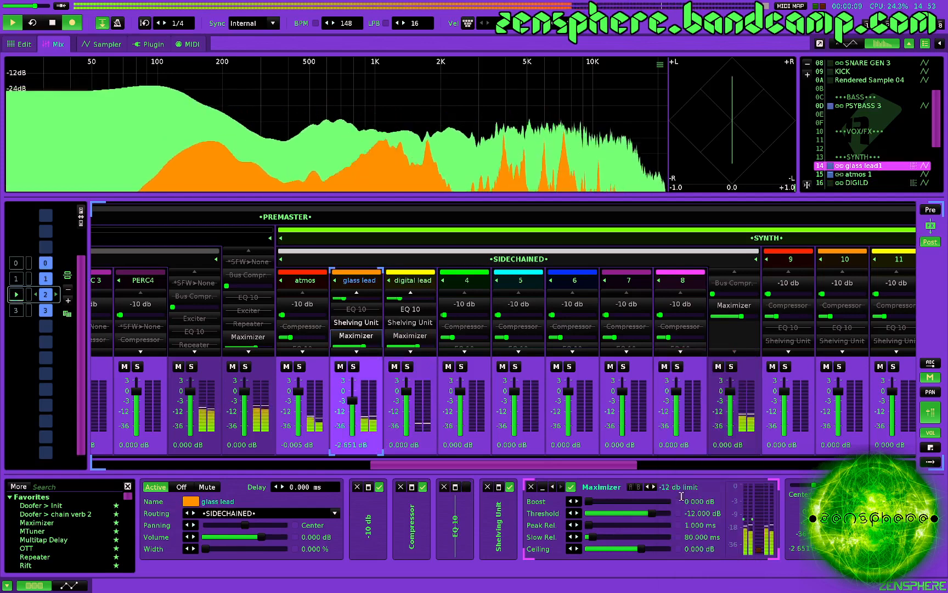
{"action": "left_click_drag", "start_coordinate": [589, 501], "coordinate": [607, 500]}
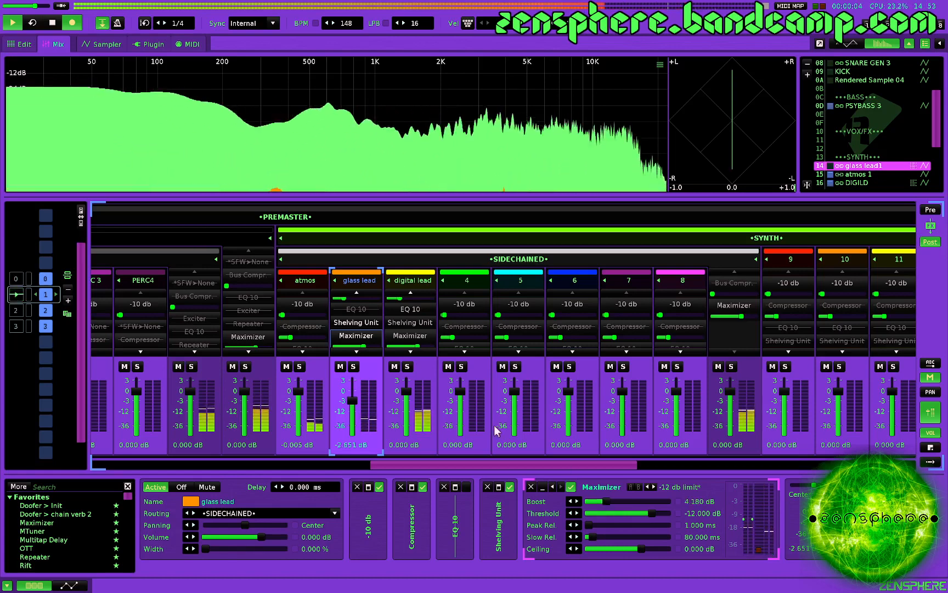
Step: Solo the glass lead track and set its Maximizer boost to 6.200 dB
{"action": "left_click", "coordinate": [355, 366]}
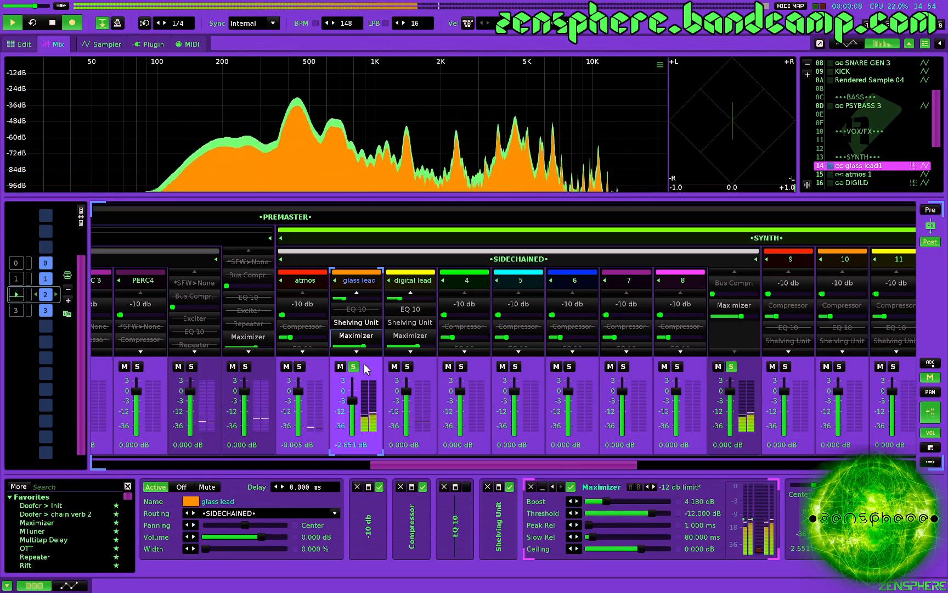
{"action": "left_click_drag", "start_coordinate": [612, 497], "coordinate": [626, 497]}
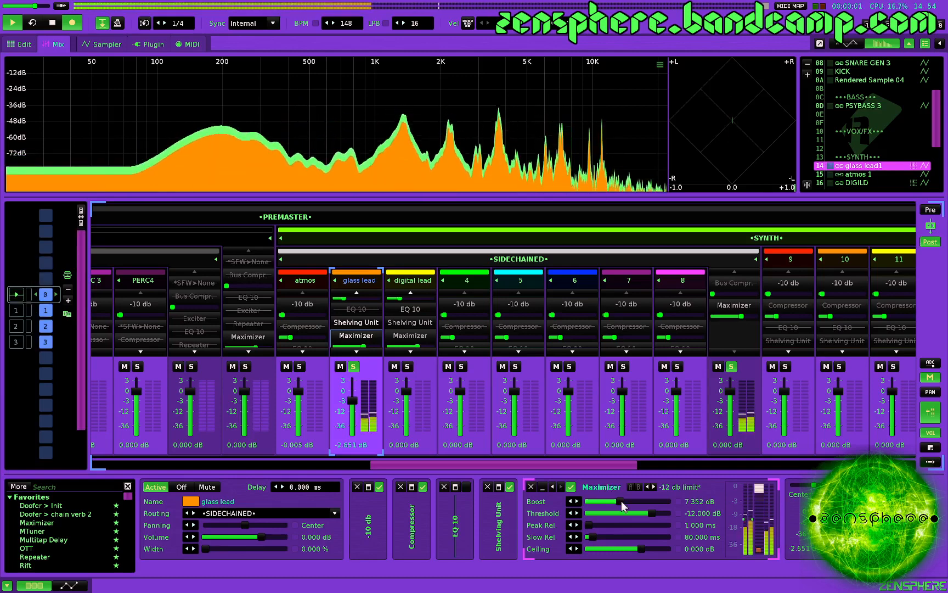
{"action": "left_click_drag", "start_coordinate": [621, 501], "coordinate": [616, 501]}
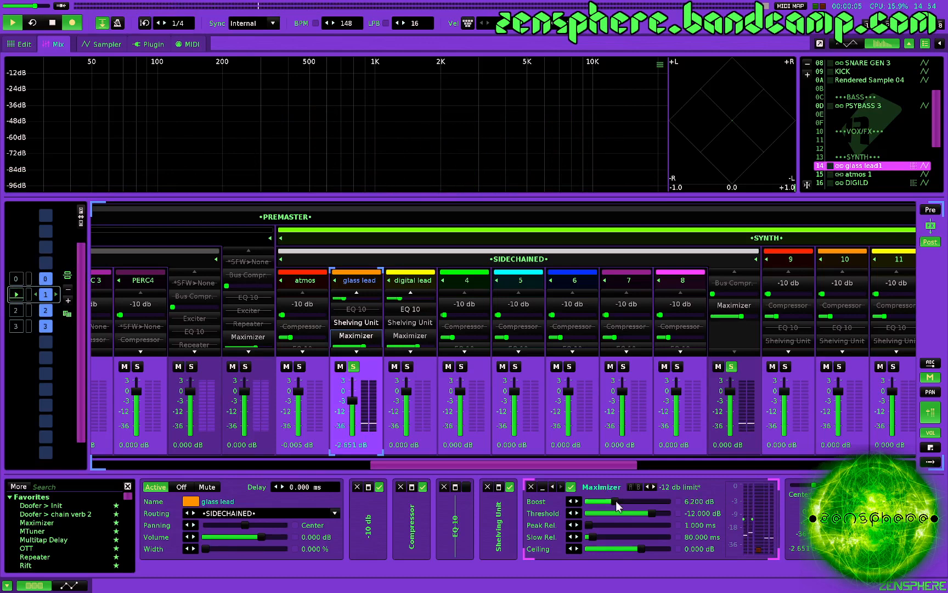
Step: Set the glass lead's Maximizer boost to 5 dB and take the track out of solo
{"action": "left_click", "coordinate": [696, 501]}
{"action": "type", "text": "6"}
{"action": "key", "text": "Return"}
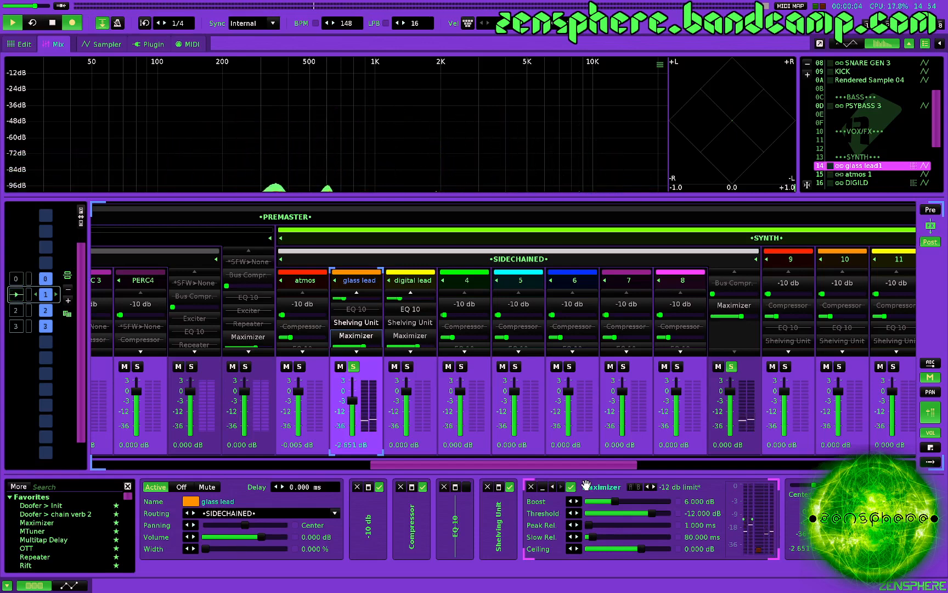
{"action": "double_click", "coordinate": [692, 502]}
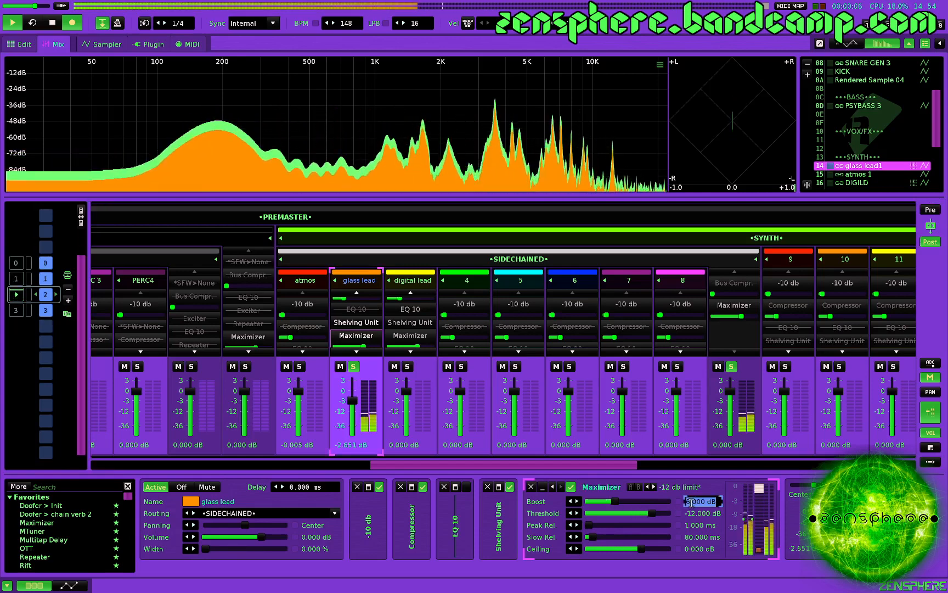
{"action": "key", "text": "Return"}
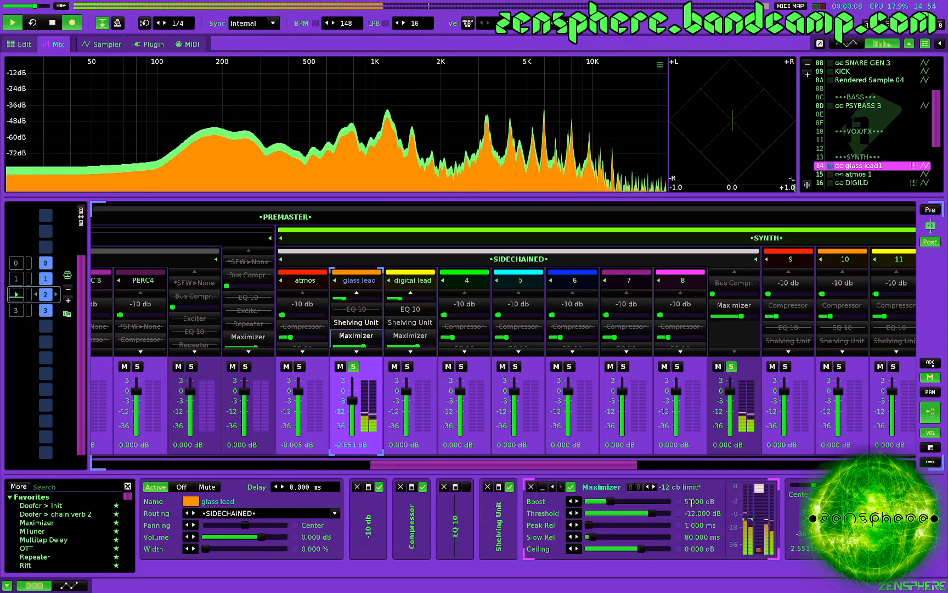
{"action": "left_click", "coordinate": [354, 368]}
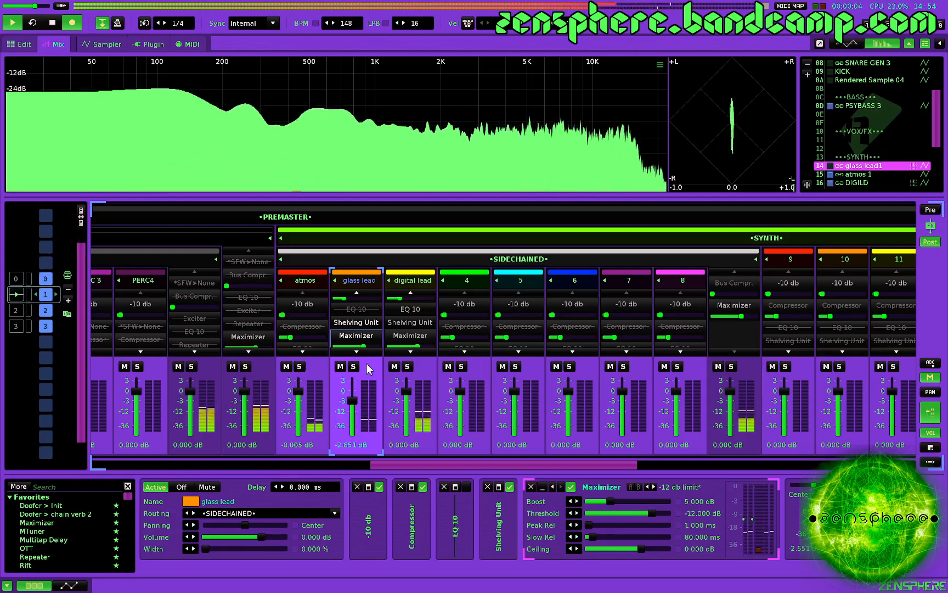
Step: Set the glass lead's fader to -0.941 dB and the digital lead's fader to -0.145 dB, and stop playback
{"action": "key", "text": "F2"}
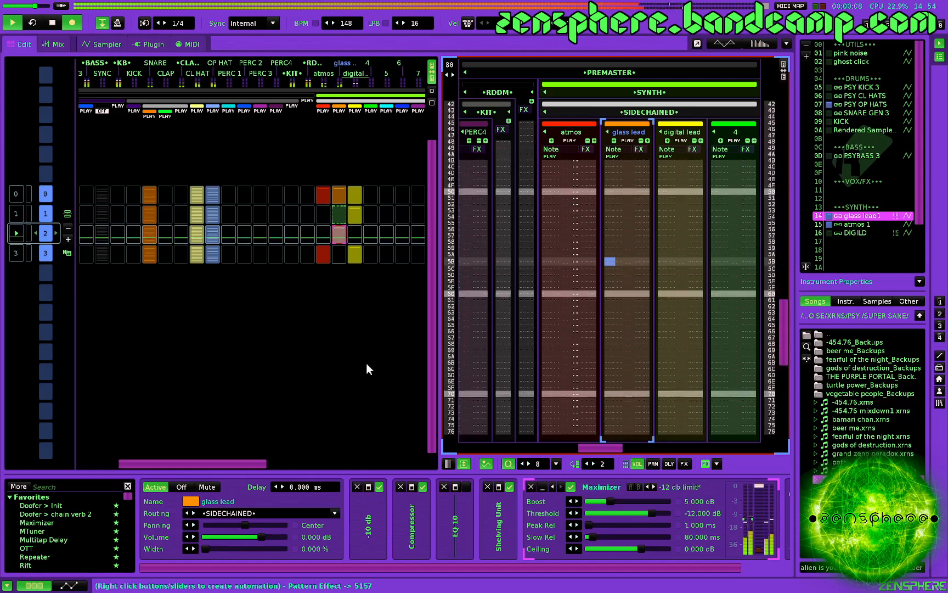
{"action": "key", "text": "F3"}
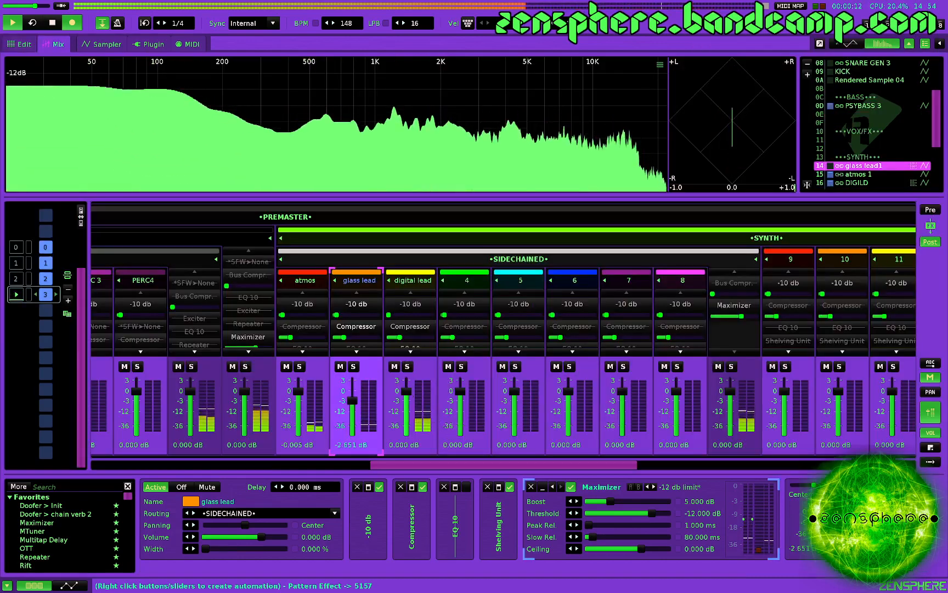
{"action": "left_click_drag", "start_coordinate": [355, 404], "coordinate": [355, 402]}
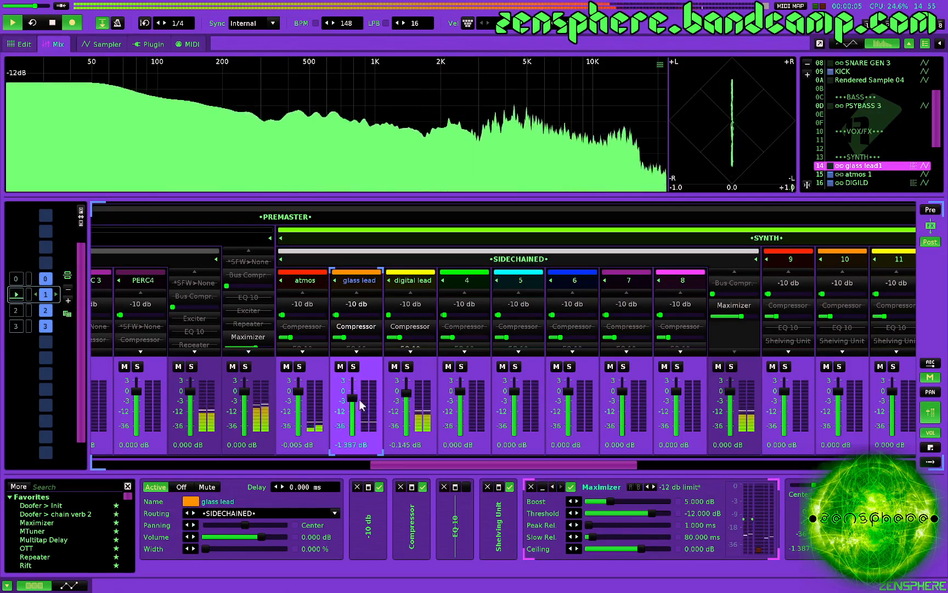
{"action": "left_click_drag", "start_coordinate": [351, 400], "coordinate": [352, 399]}
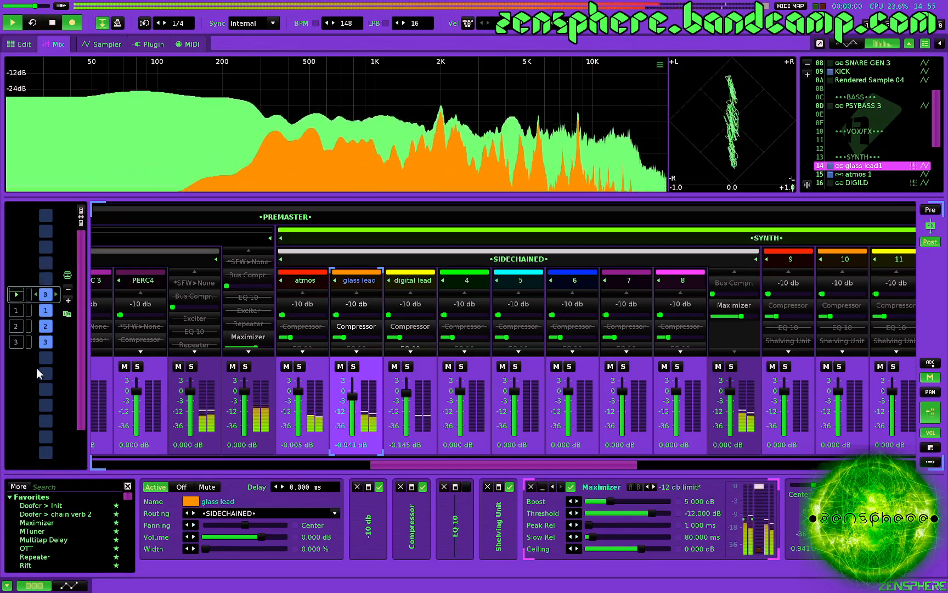
{"action": "key", "text": "space"}
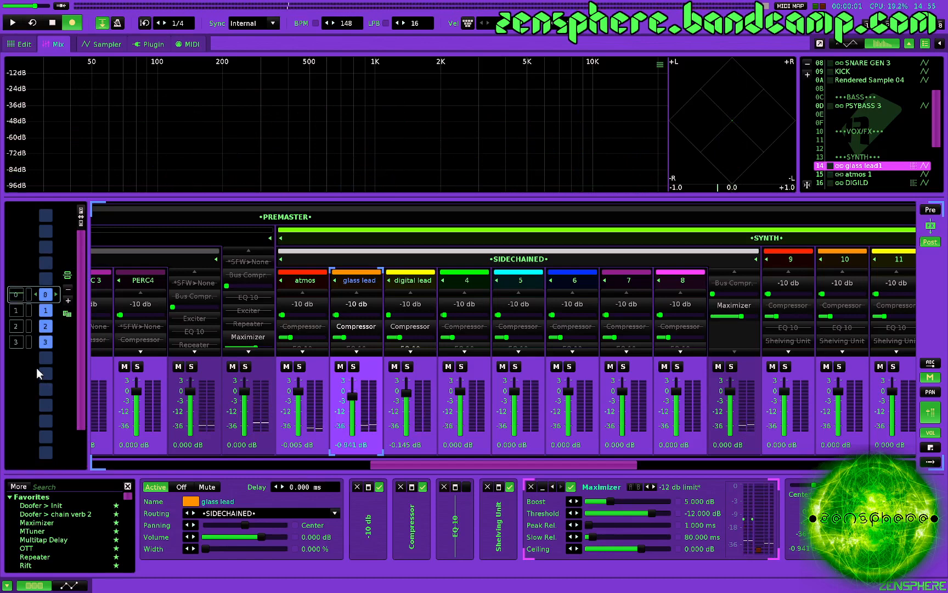
Step: Open the DIGILD instrument in the sampler and show its sample waveform
{"action": "key", "text": "ctrl+Tab"}
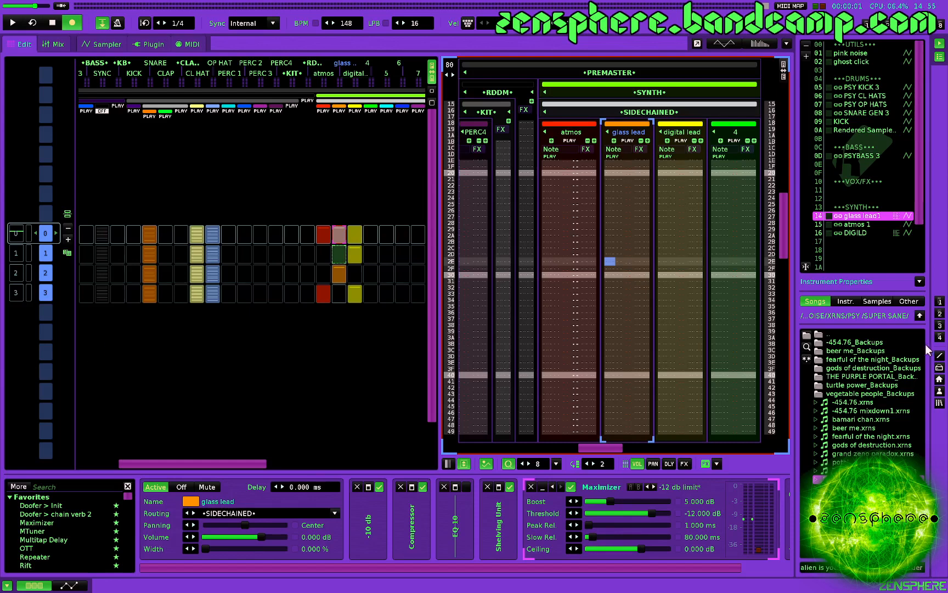
{"action": "left_click", "coordinate": [859, 233]}
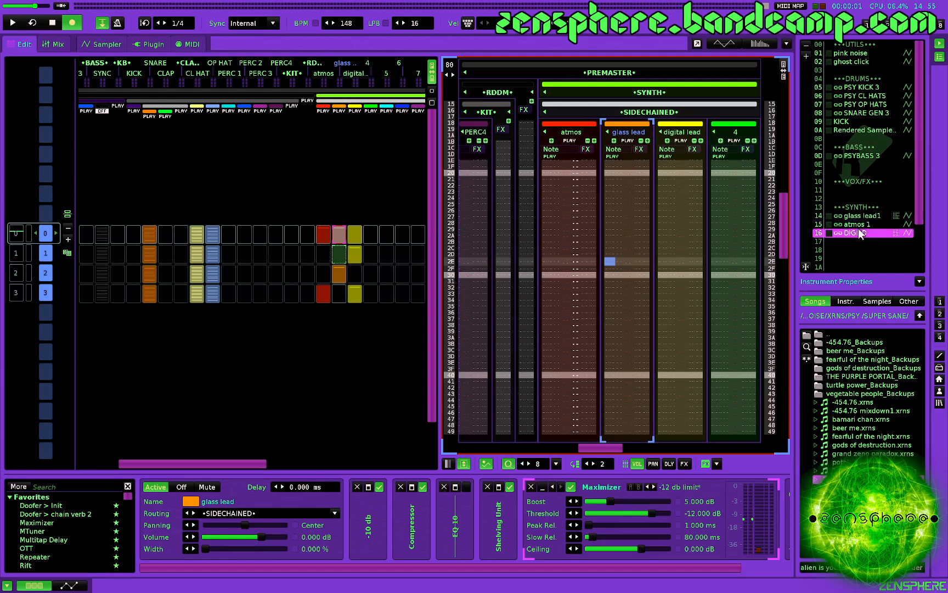
{"action": "double_click", "coordinate": [859, 233]}
{"action": "left_click", "coordinate": [254, 267]}
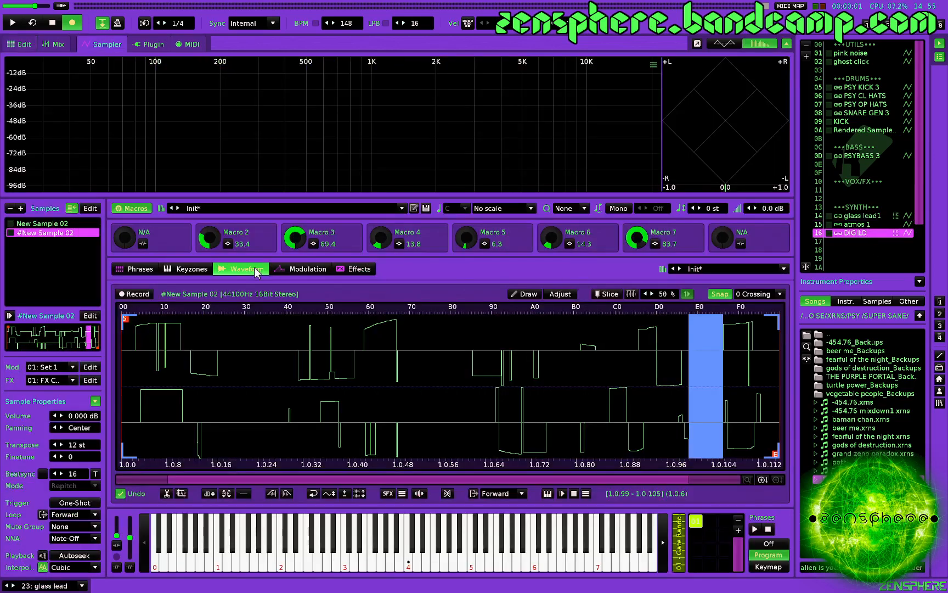